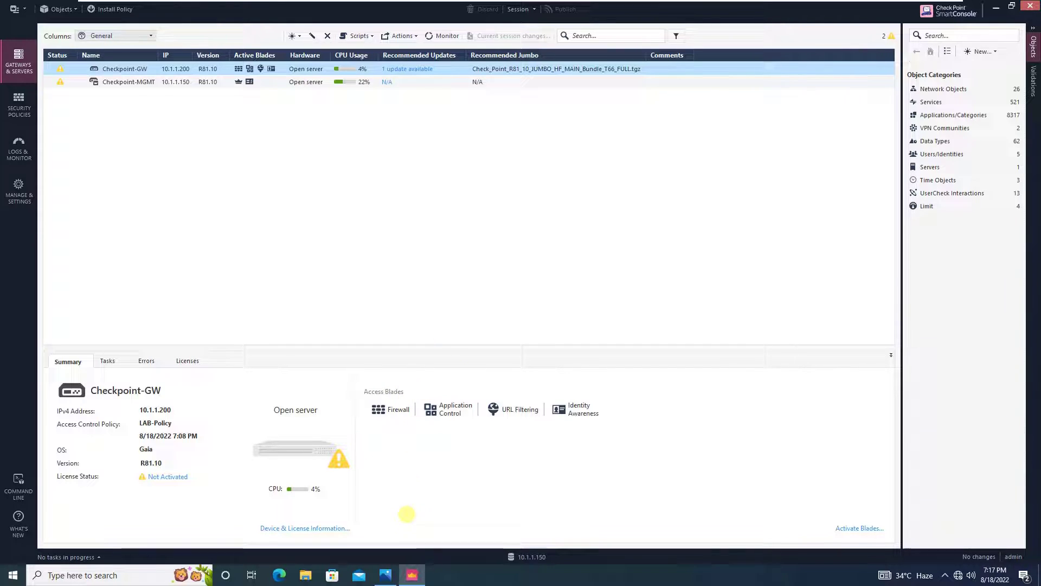
{"action": "left_click", "coordinate": [385, 575]}
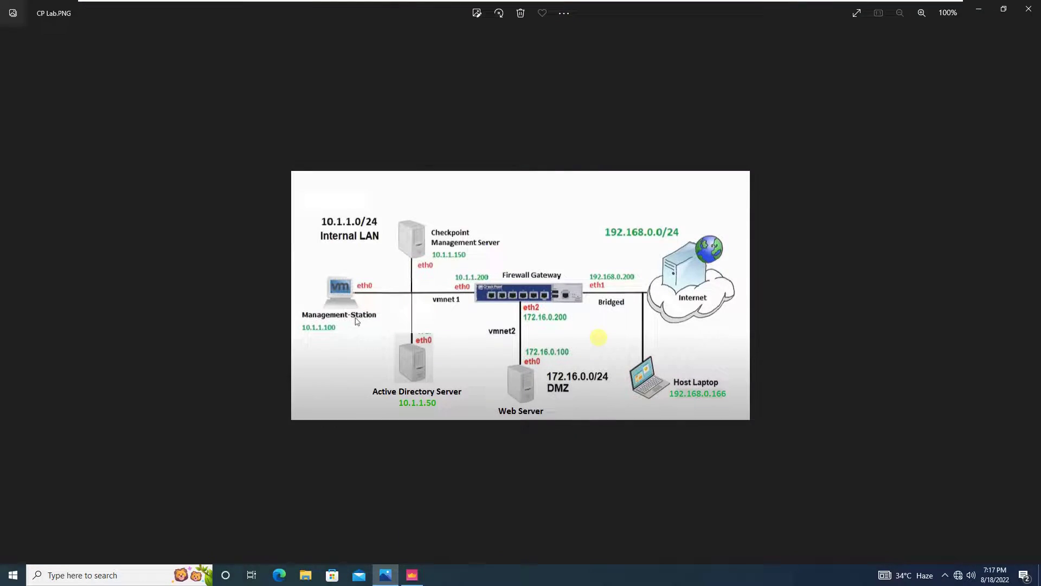
{"action": "scroll", "coordinate": [598, 338], "scroll_direction": "up", "scroll_amount": 2}
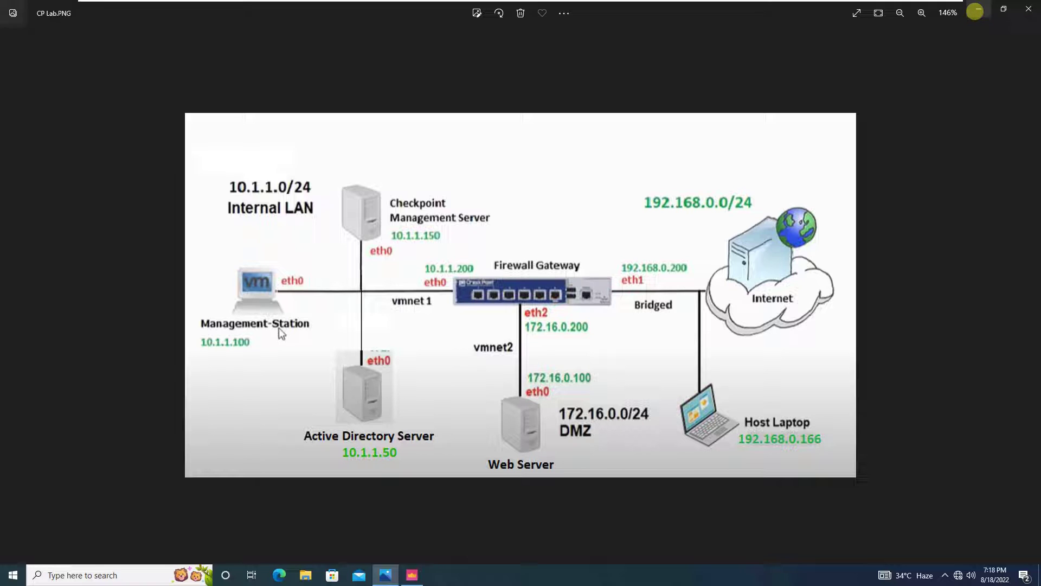
{"action": "left_click", "coordinate": [974, 12]}
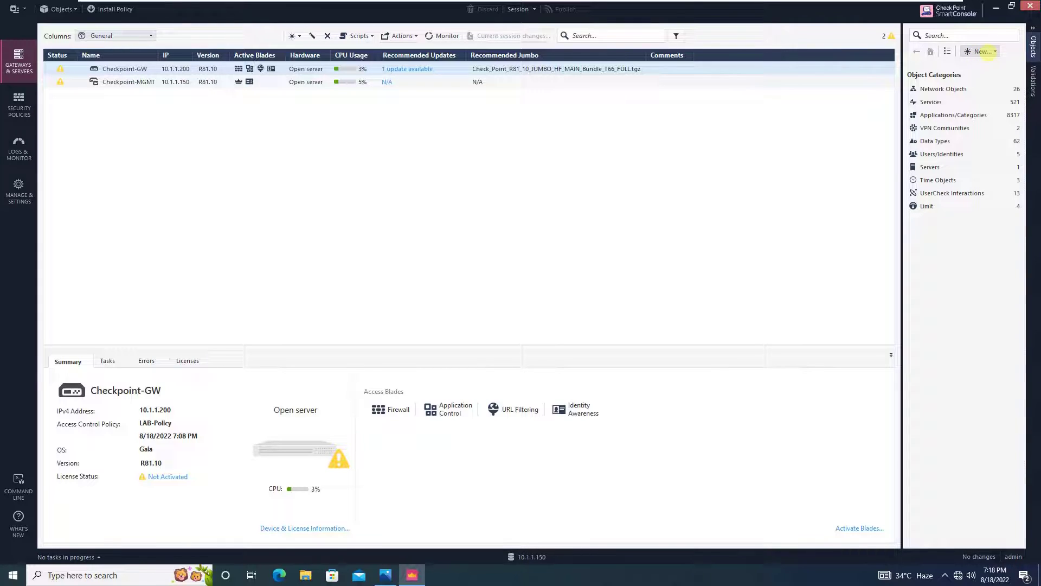
{"action": "left_click", "coordinate": [989, 52]}
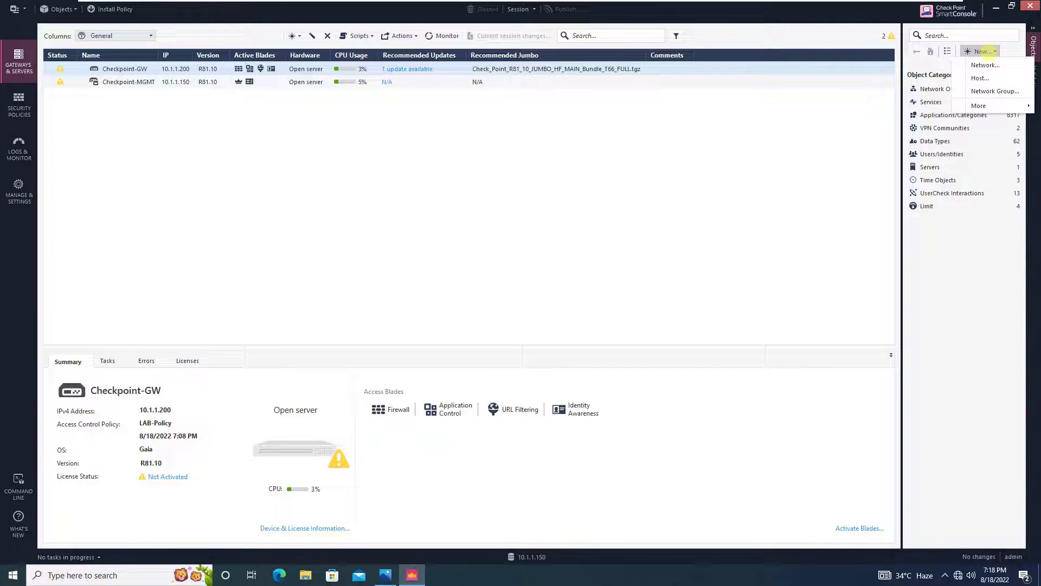
{"action": "mouse_move", "coordinate": [979, 106]}
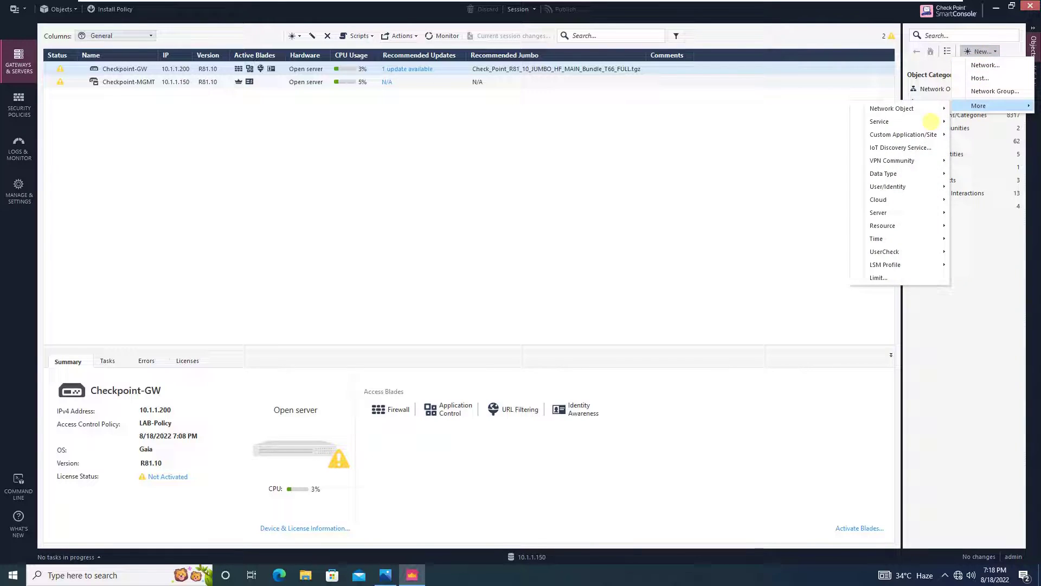
{"action": "mouse_move", "coordinate": [888, 186]}
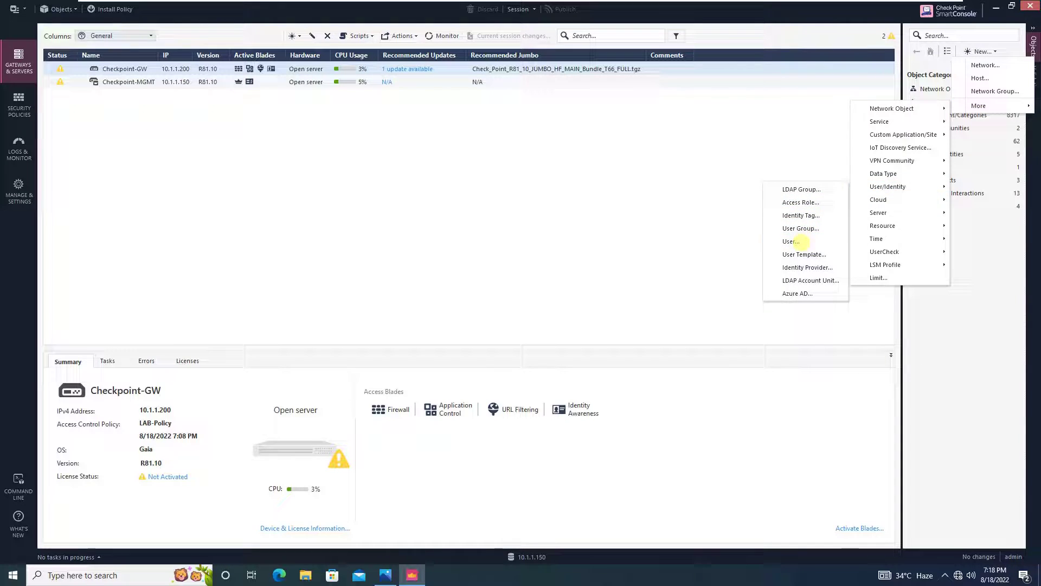
{"action": "left_click", "coordinate": [794, 242]}
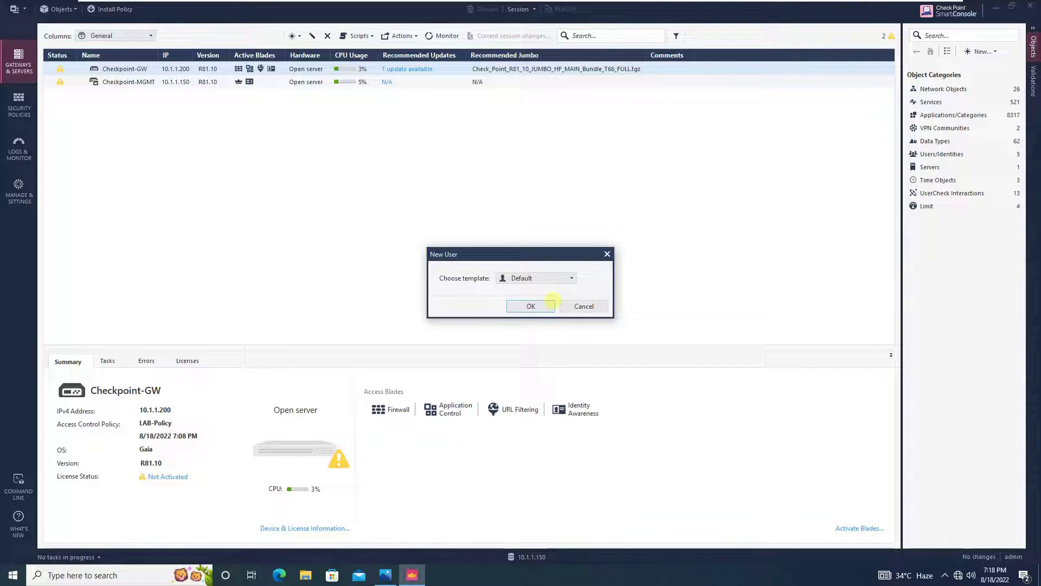
{"action": "left_click", "coordinate": [543, 305]}
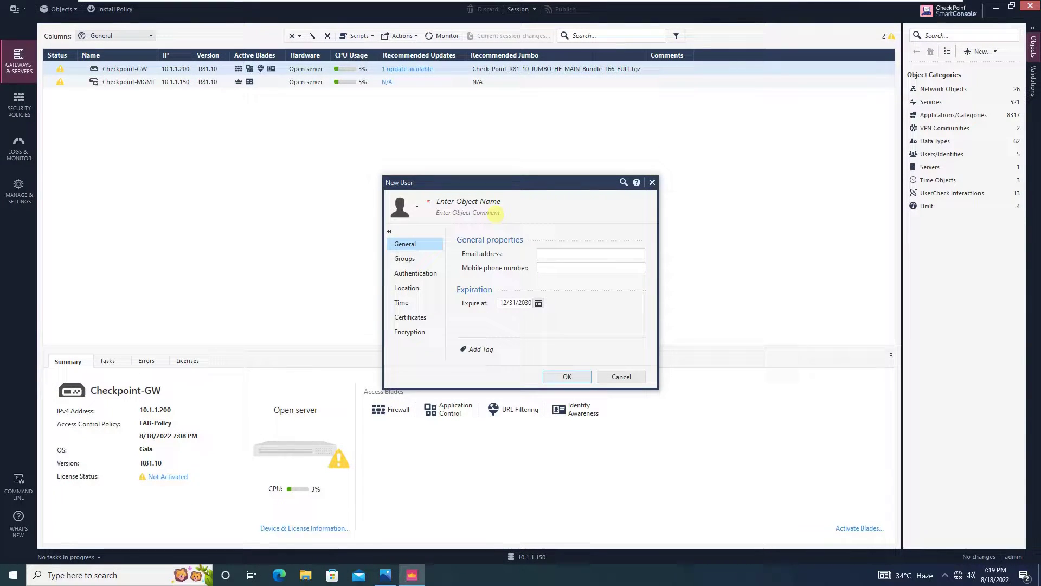
{"action": "left_click", "coordinate": [494, 201]}
{"action": "type", "text": "it_"}
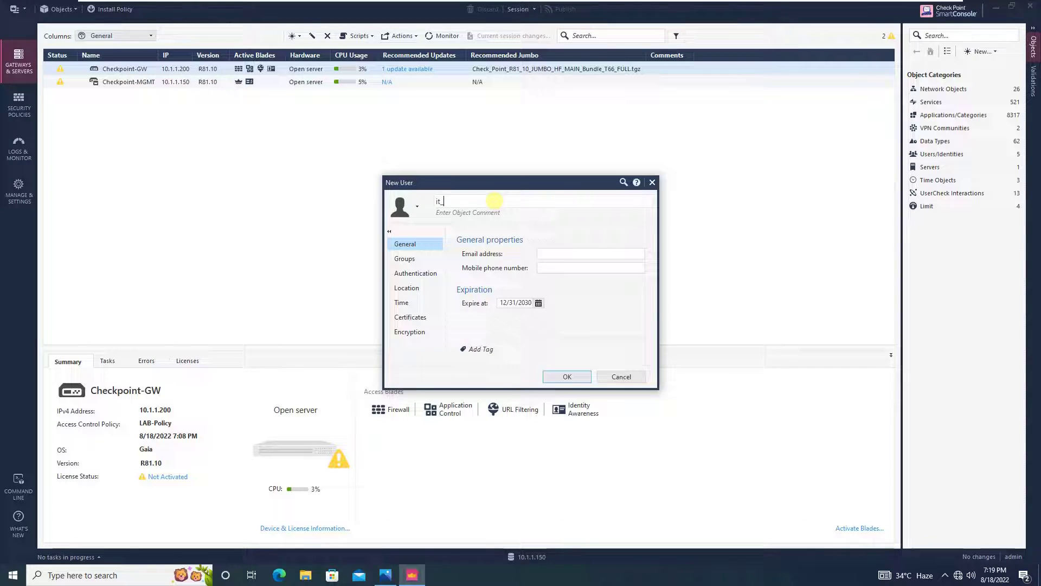
{"action": "type", "text": "admin"}
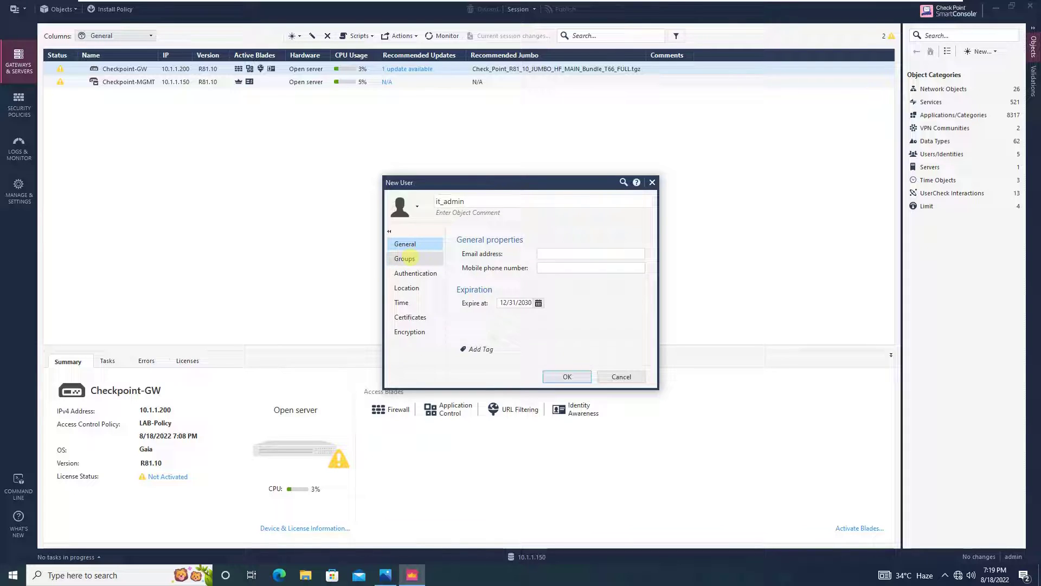
{"action": "left_click", "coordinate": [405, 258]}
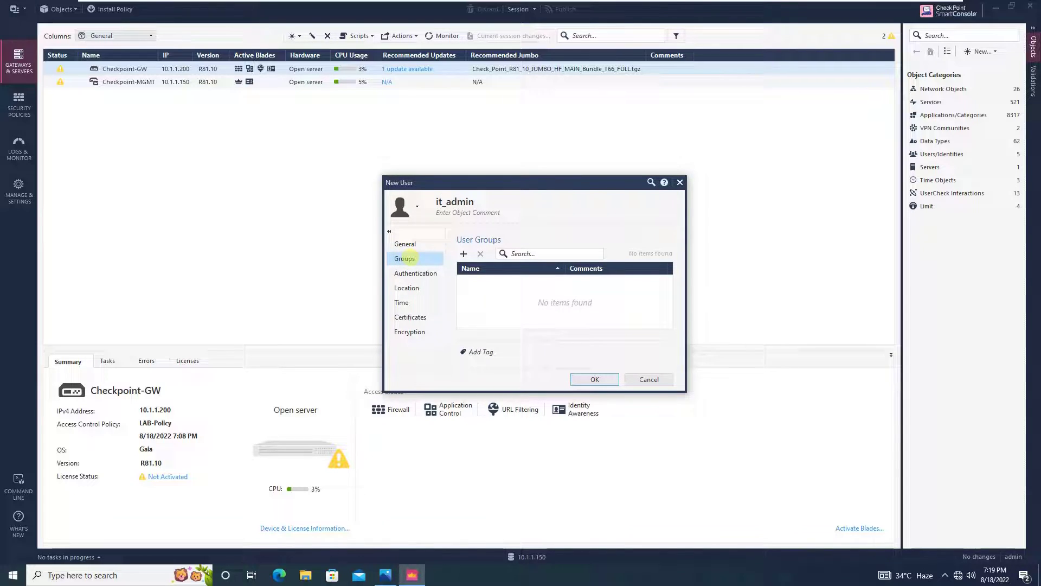
{"action": "left_click", "coordinate": [416, 273]}
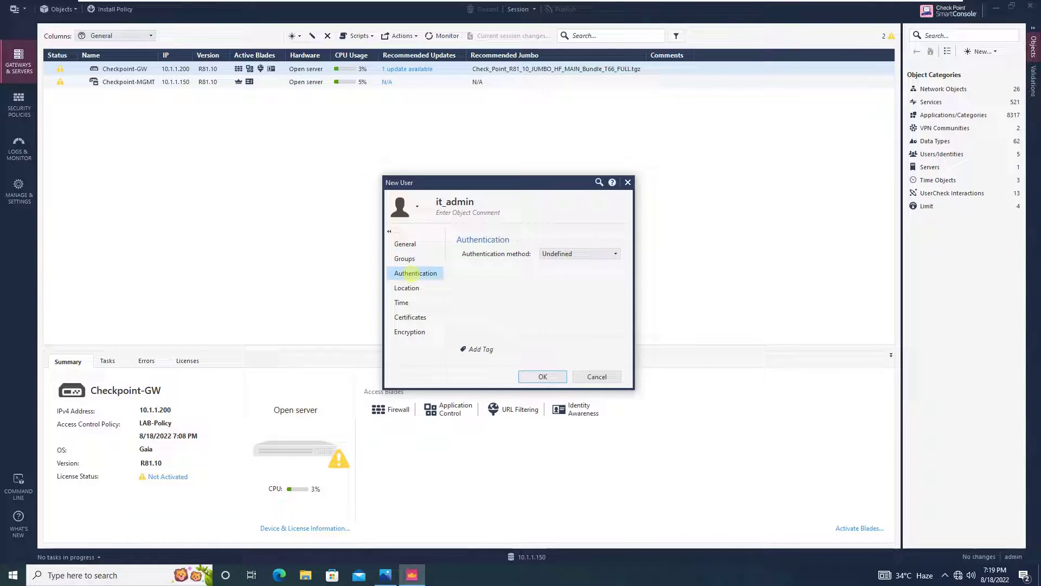
{"action": "left_click", "coordinate": [579, 255]}
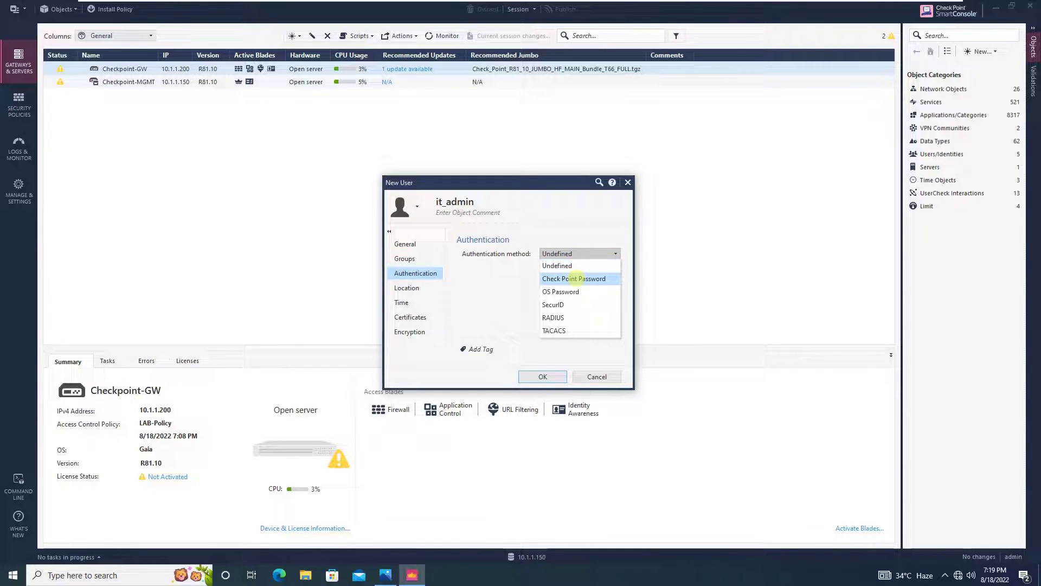
{"action": "left_click", "coordinate": [575, 273]}
{"action": "left_click", "coordinate": [574, 269]}
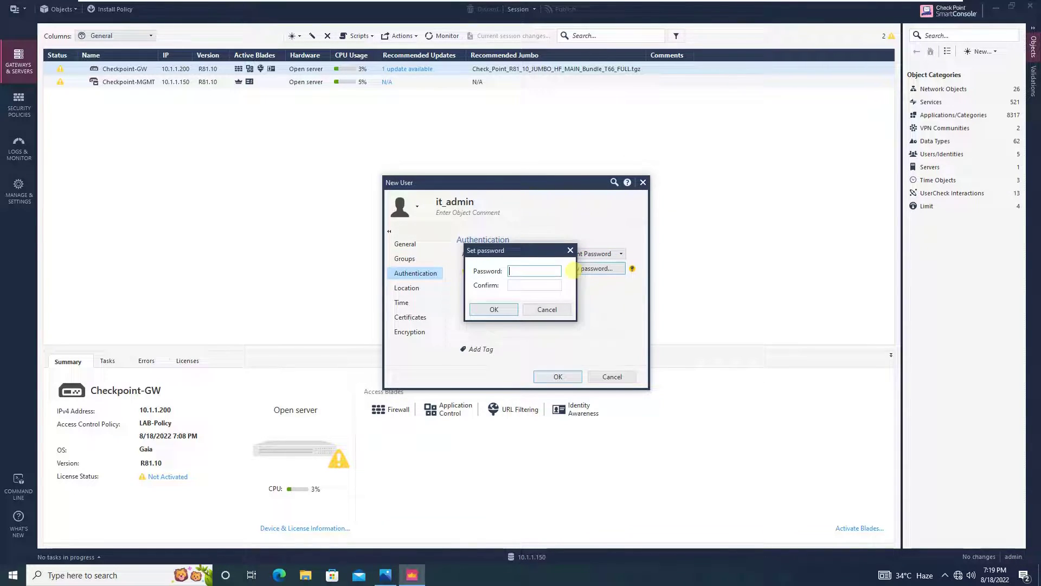
{"action": "type", "text": "Admin@123"}
{"action": "key", "text": "Tab"}
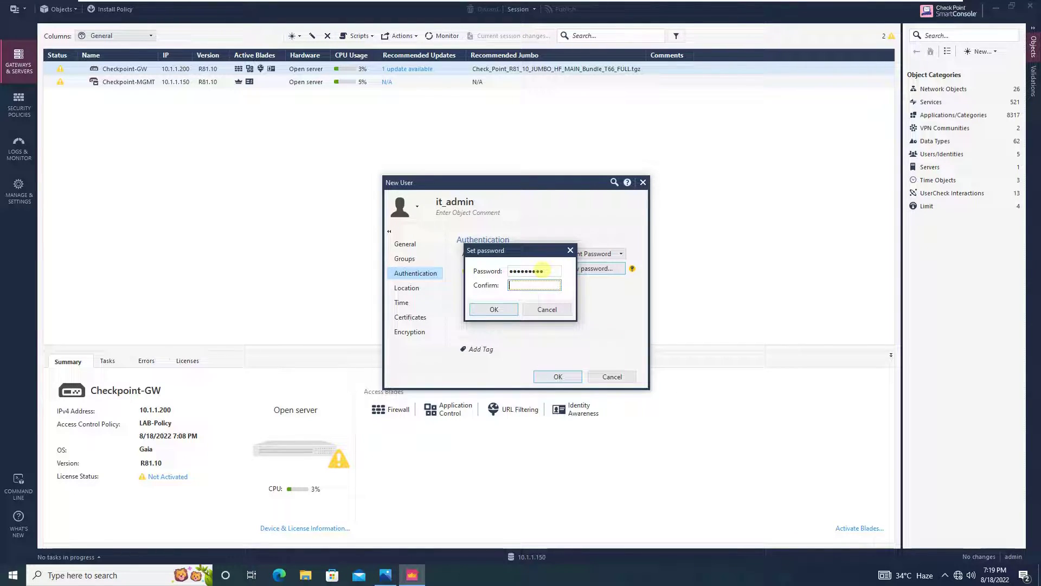
{"action": "type", "text": "Admin@123"}
{"action": "left_click", "coordinate": [500, 308]}
{"action": "left_click", "coordinate": [420, 287]}
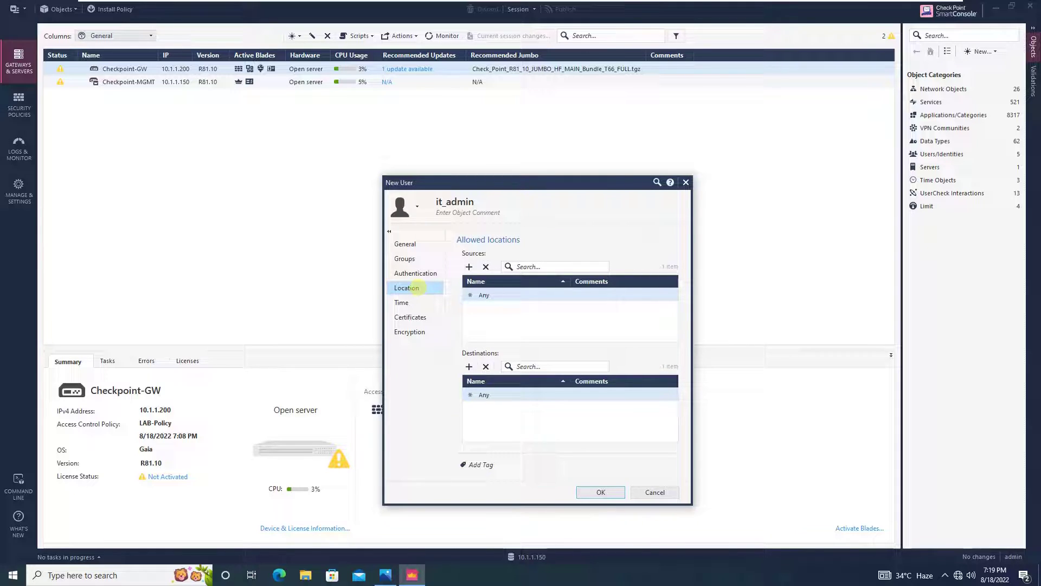
{"action": "left_click", "coordinate": [413, 308]}
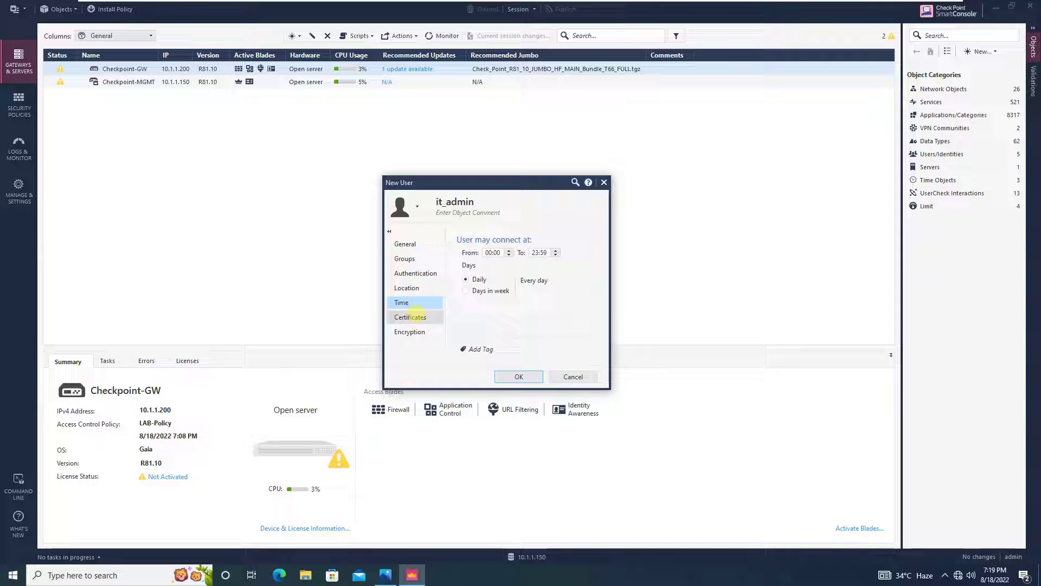
{"action": "left_click", "coordinate": [412, 316]}
{"action": "left_click", "coordinate": [411, 332]}
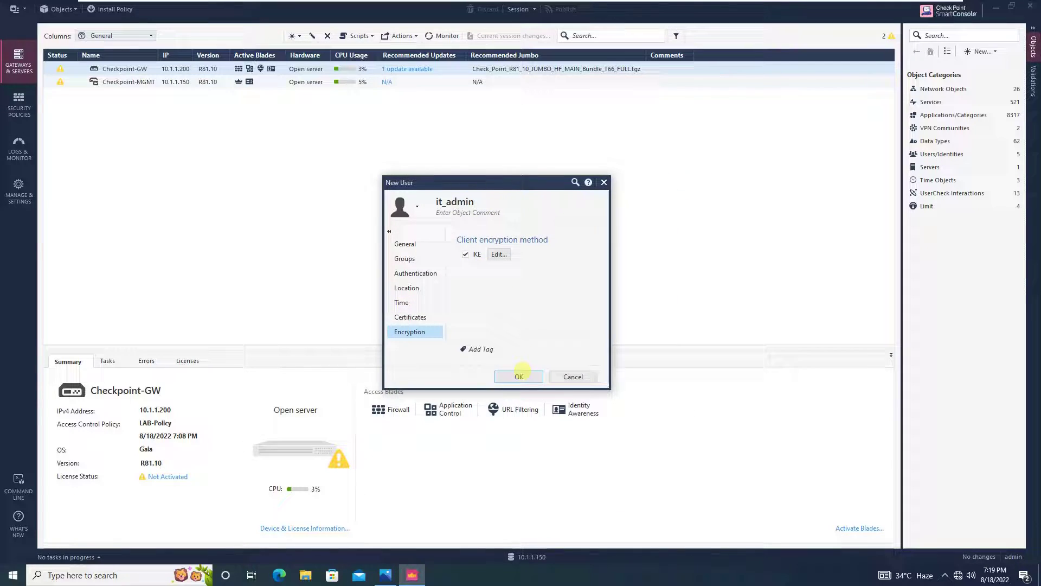
{"action": "left_click", "coordinate": [519, 376]}
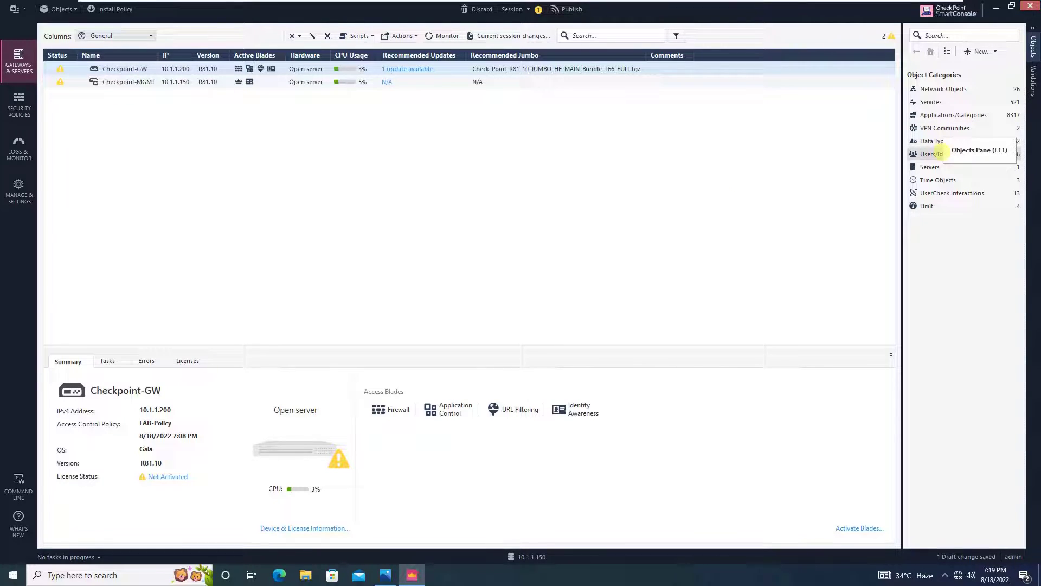
{"action": "right_click", "coordinate": [939, 153]}
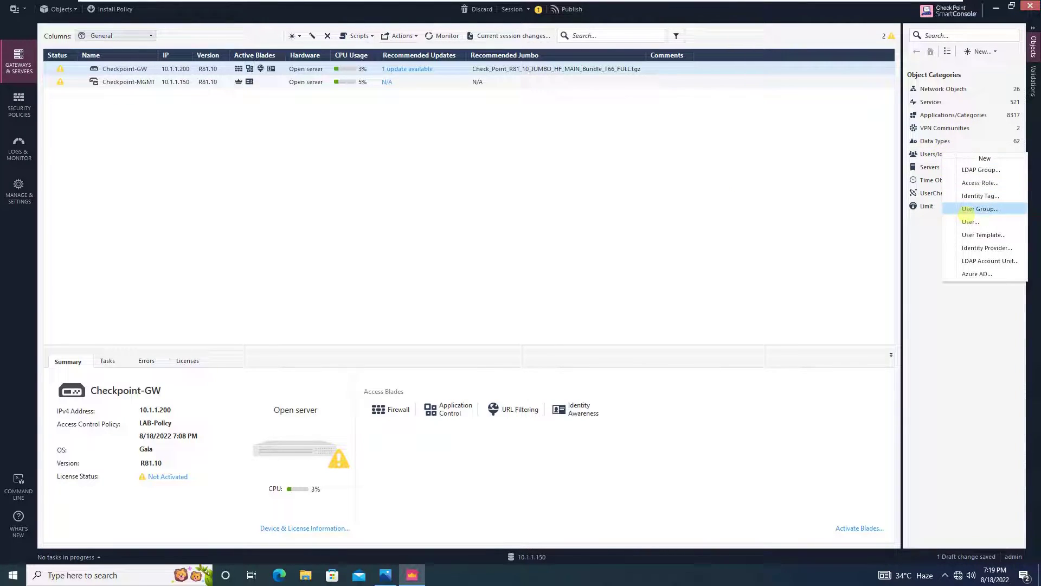
{"action": "left_click", "coordinate": [971, 221]}
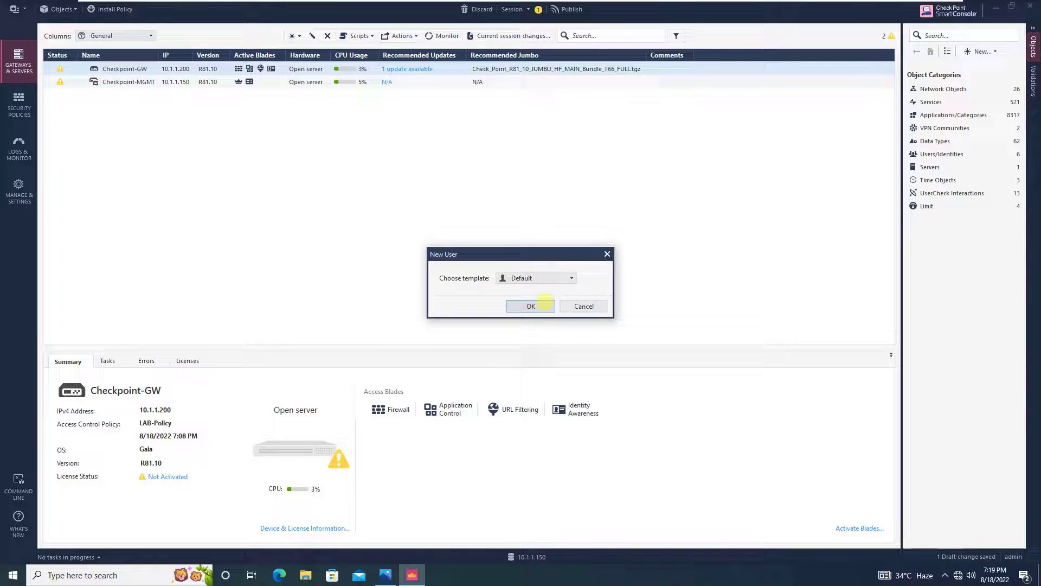
{"action": "left_click", "coordinate": [544, 304]}
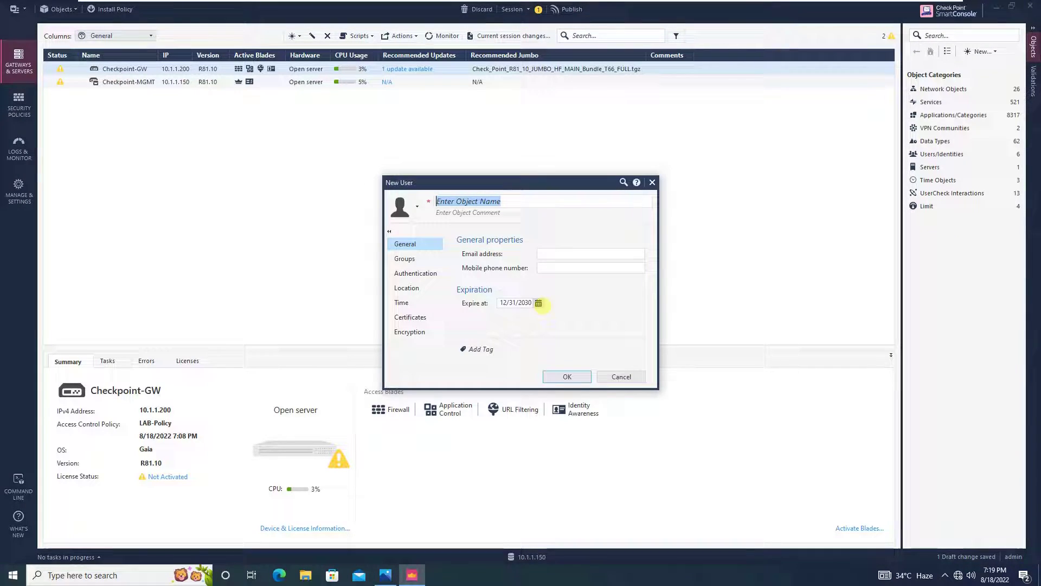
{"action": "type", "text": "se"}
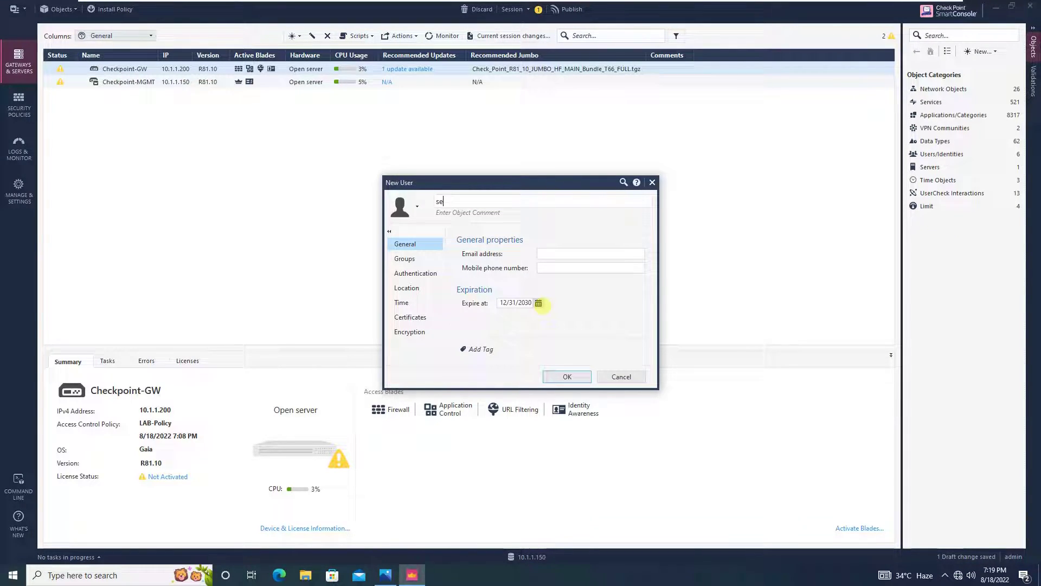
{"action": "type", "text": "c_admin"}
{"action": "left_click", "coordinate": [415, 273]}
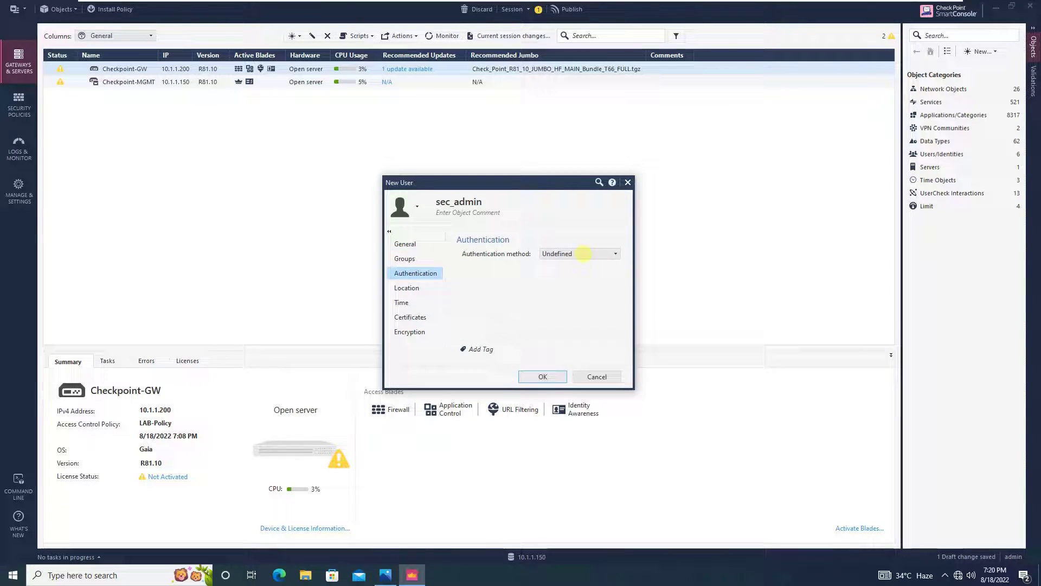
{"action": "left_click", "coordinate": [596, 254]}
{"action": "left_click", "coordinate": [585, 276]}
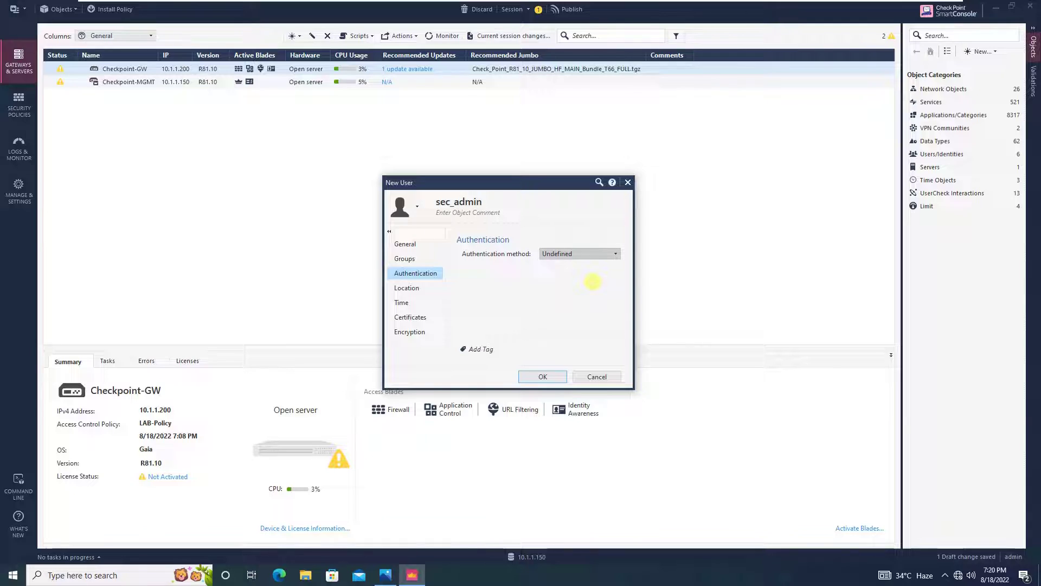
{"action": "left_click", "coordinate": [585, 269]}
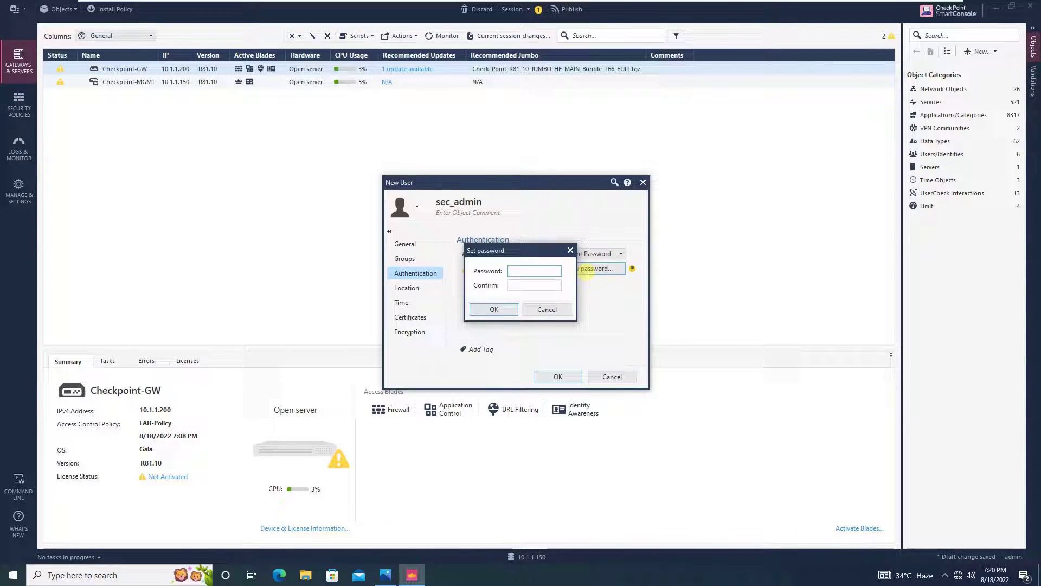
{"action": "type", "text": "vpn123456"}
{"action": "key", "text": "Tab"}
{"action": "type", "text": "vpn123456"}
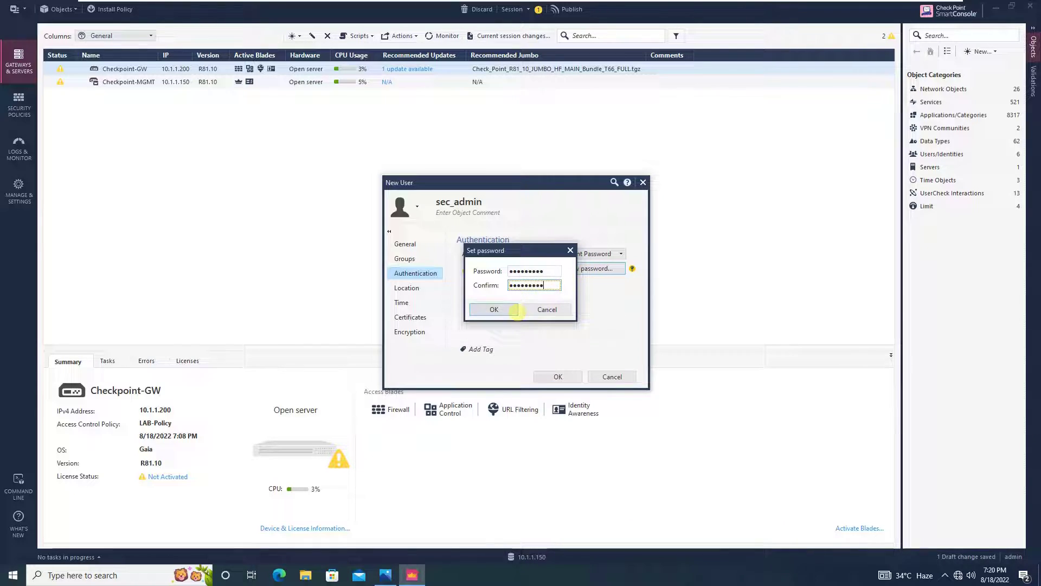
{"action": "left_click", "coordinate": [493, 310]}
{"action": "left_click", "coordinate": [569, 377]}
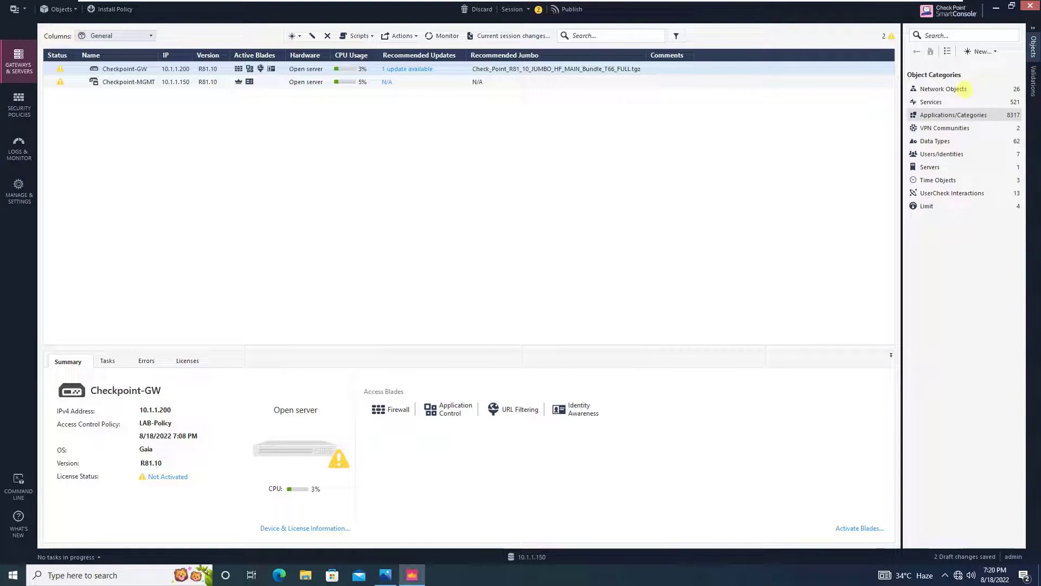
{"action": "left_click", "coordinate": [991, 51]}
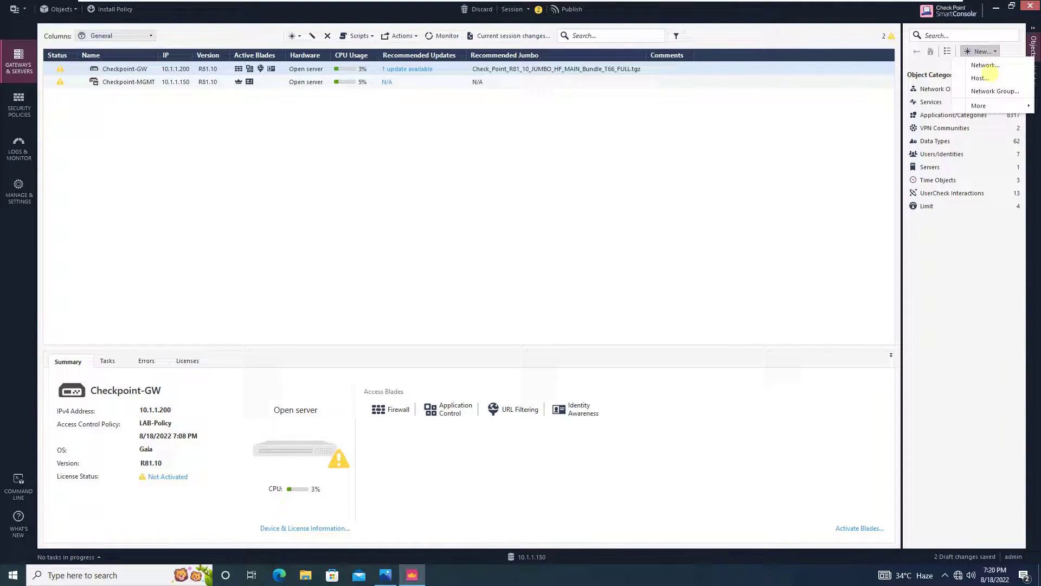
{"action": "mouse_move", "coordinate": [979, 106]}
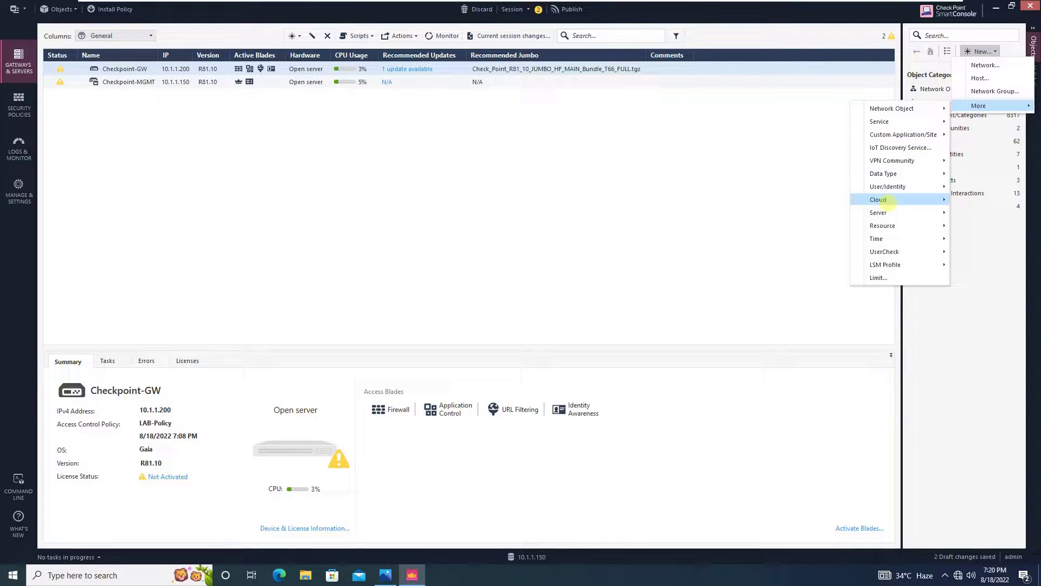
{"action": "mouse_move", "coordinate": [900, 187]}
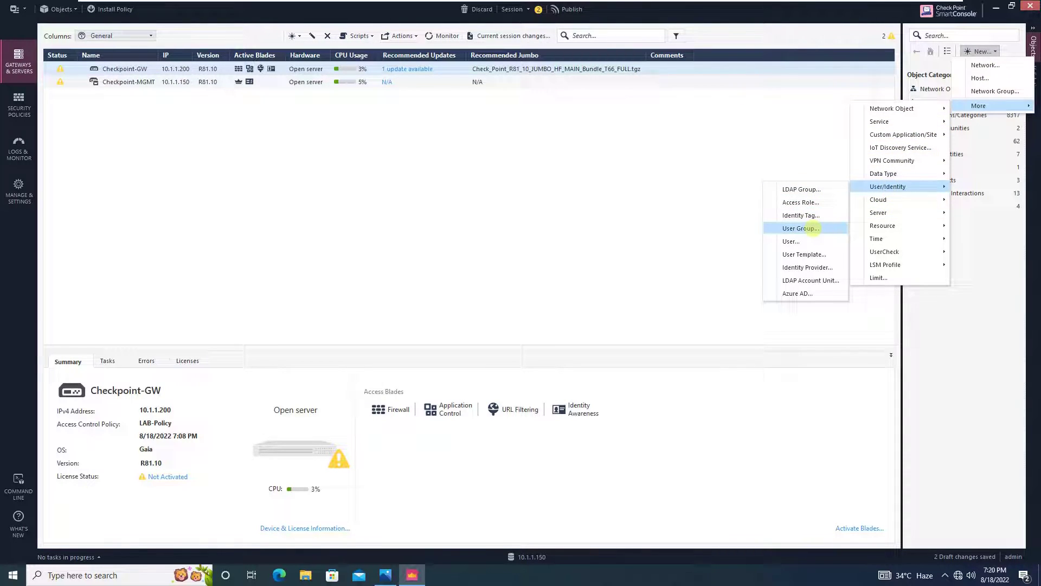
{"action": "left_click", "coordinate": [813, 227]}
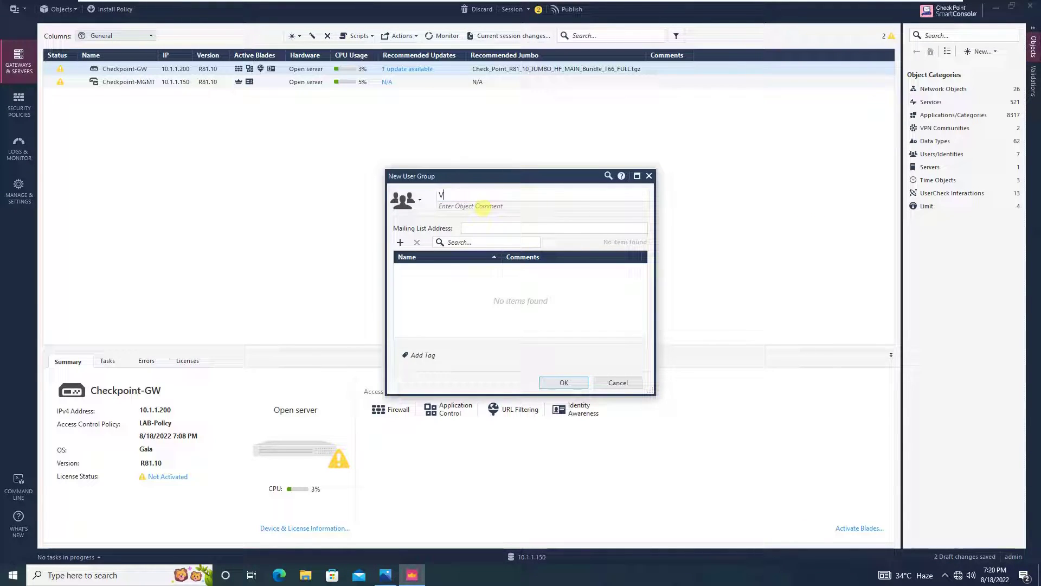
{"action": "type", "text": "-Acce"}
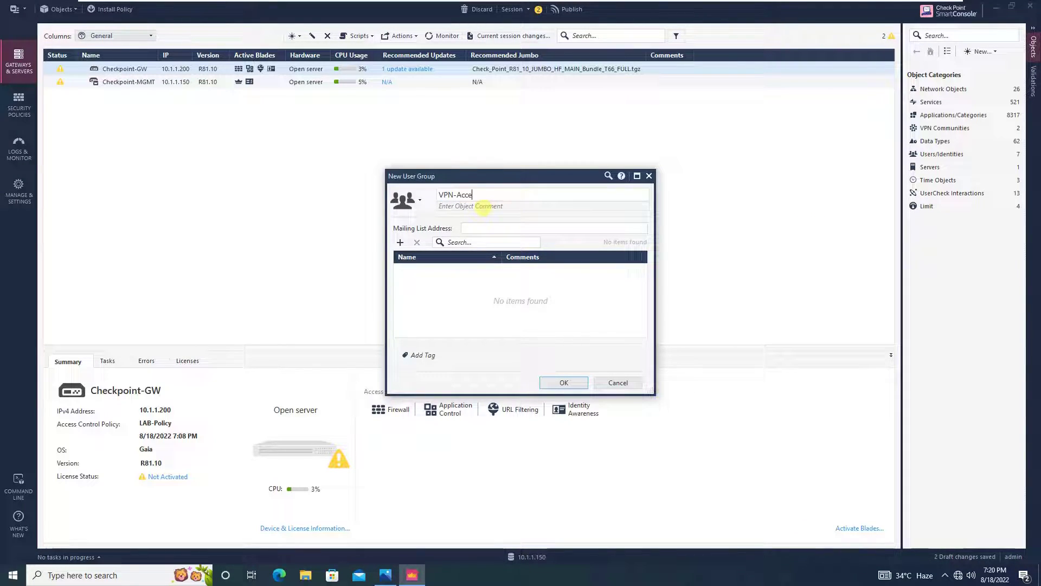
{"action": "type", "text": "ss-Group"}
{"action": "left_click", "coordinate": [400, 242]}
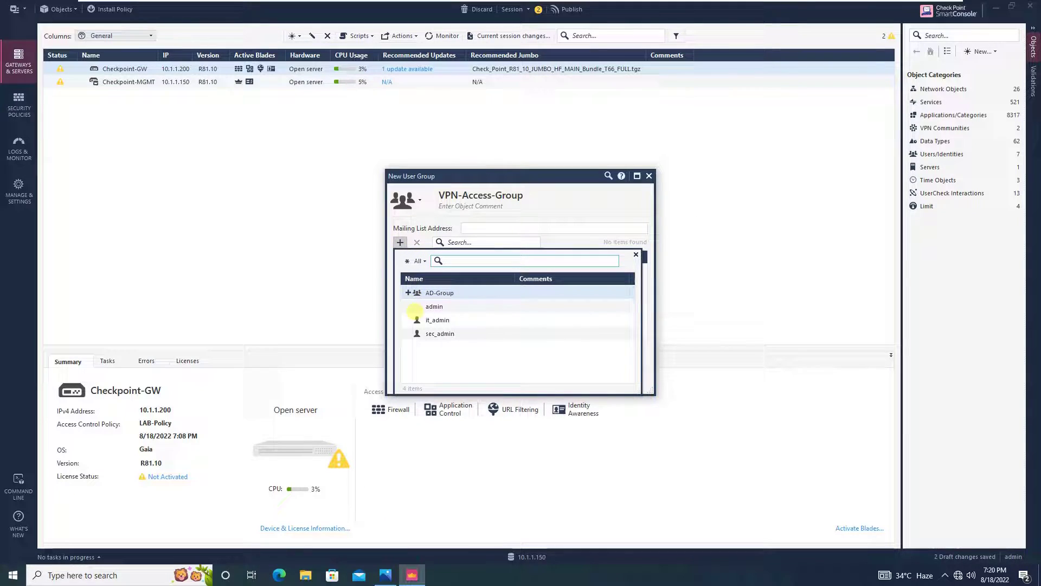
{"action": "left_click", "coordinate": [409, 320]}
{"action": "left_click", "coordinate": [409, 333]}
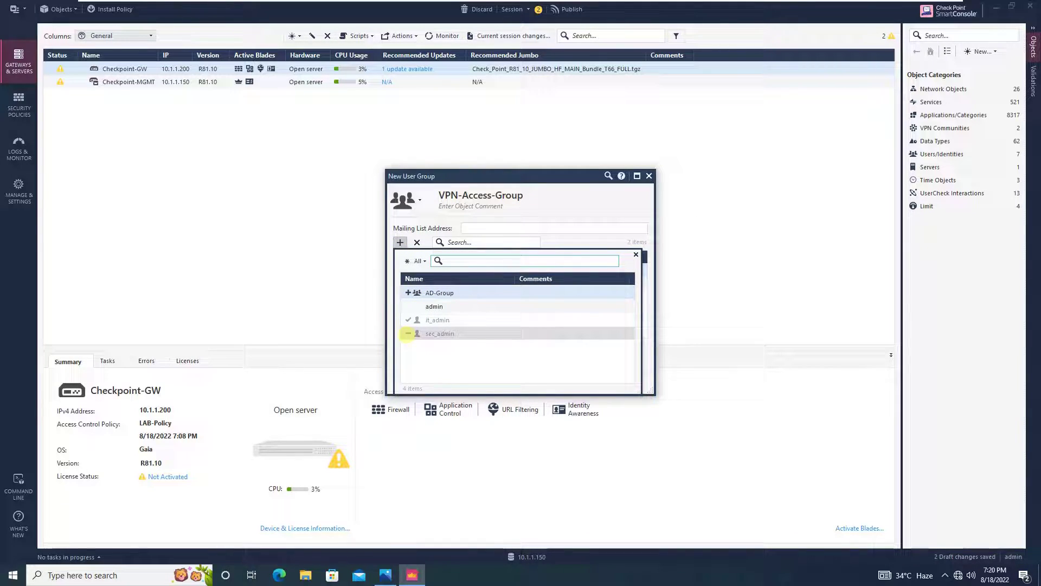
{"action": "left_click", "coordinate": [636, 255]}
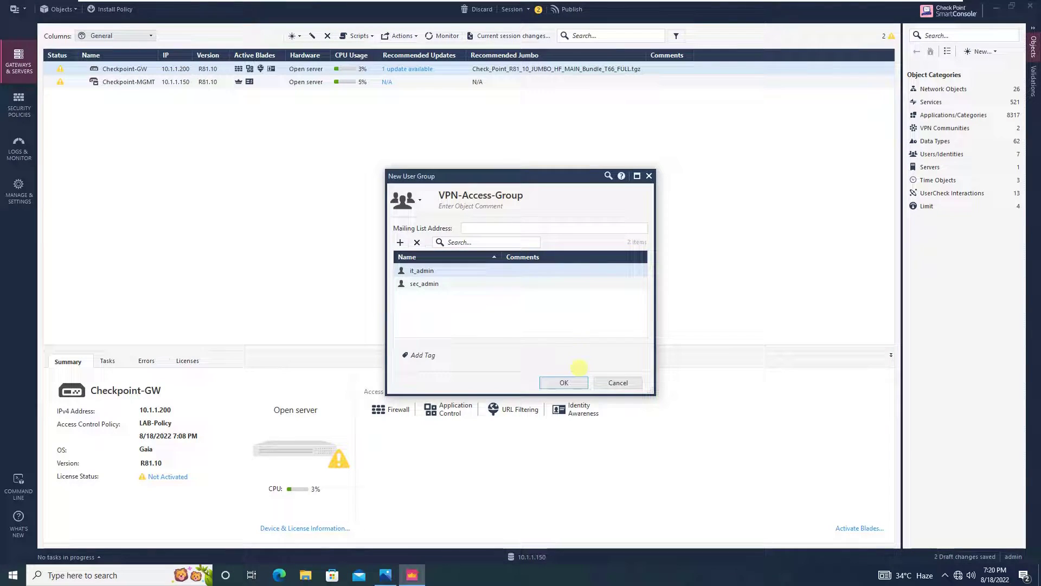
{"action": "left_click", "coordinate": [569, 382]}
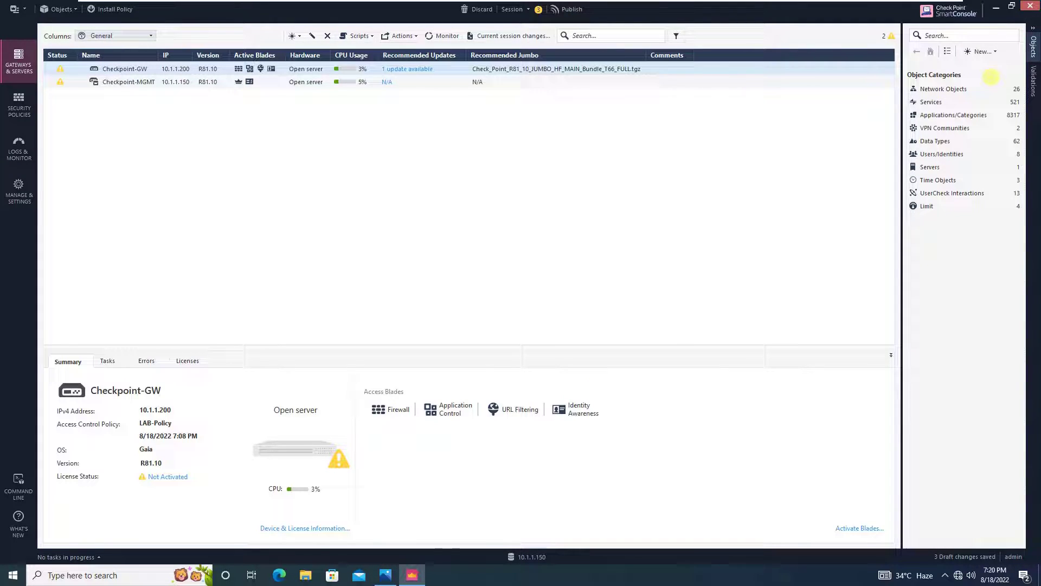
{"action": "left_click", "coordinate": [984, 52]}
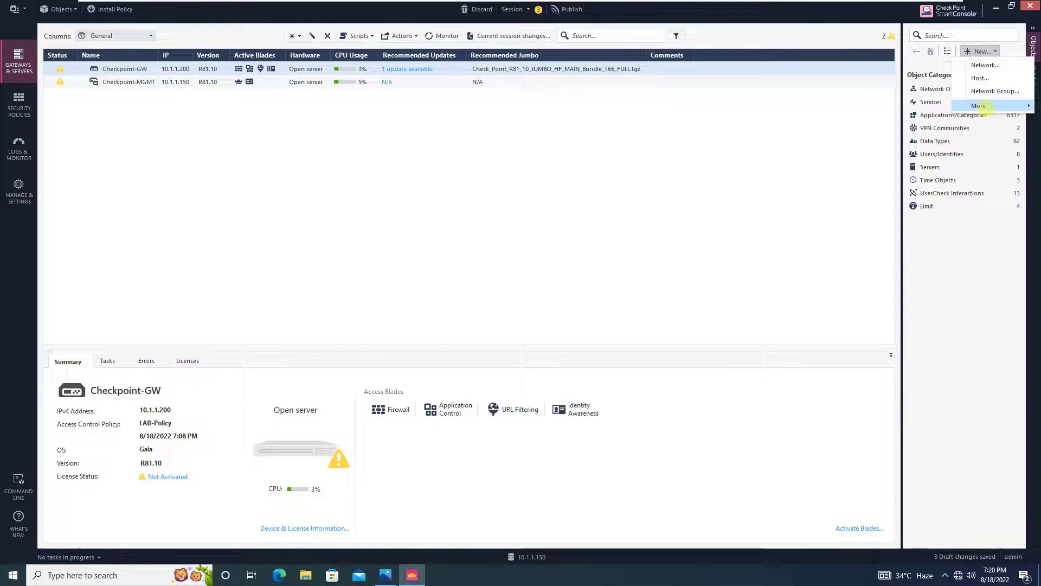
{"action": "mouse_move", "coordinate": [981, 106]}
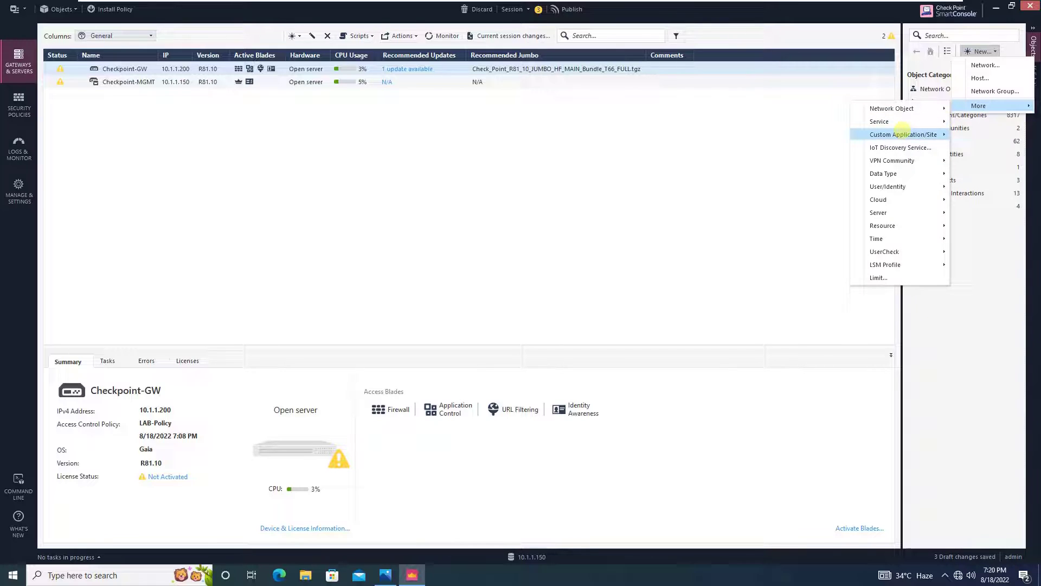
{"action": "mouse_move", "coordinate": [892, 161]}
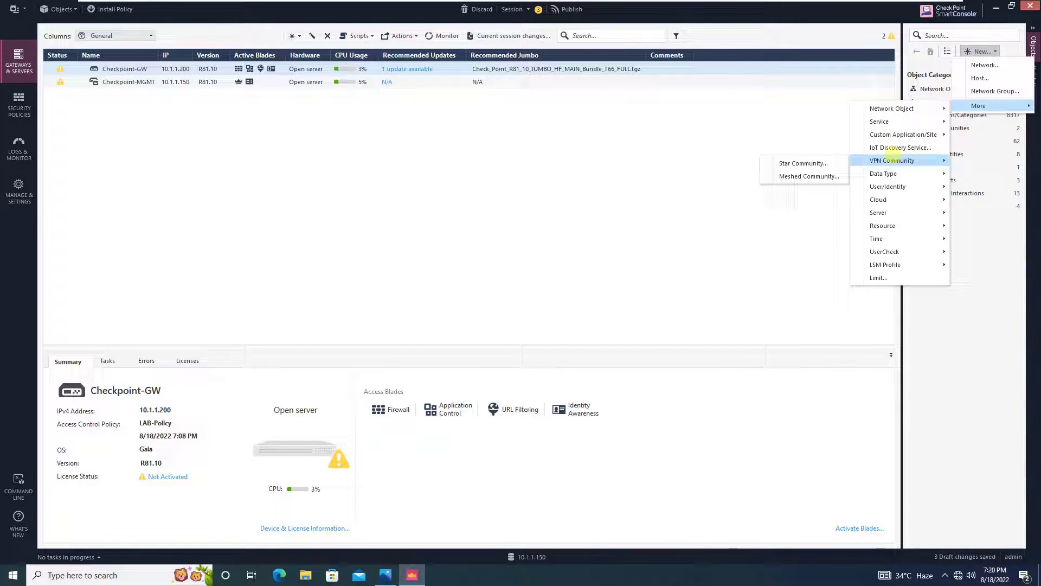
{"action": "mouse_move", "coordinate": [890, 187]}
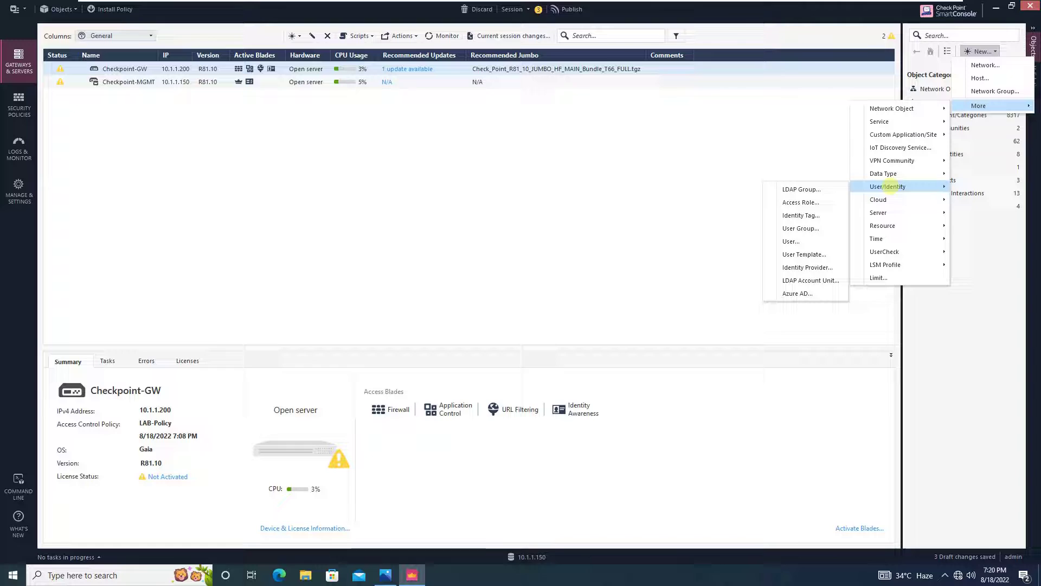
{"action": "left_click", "coordinate": [801, 202]}
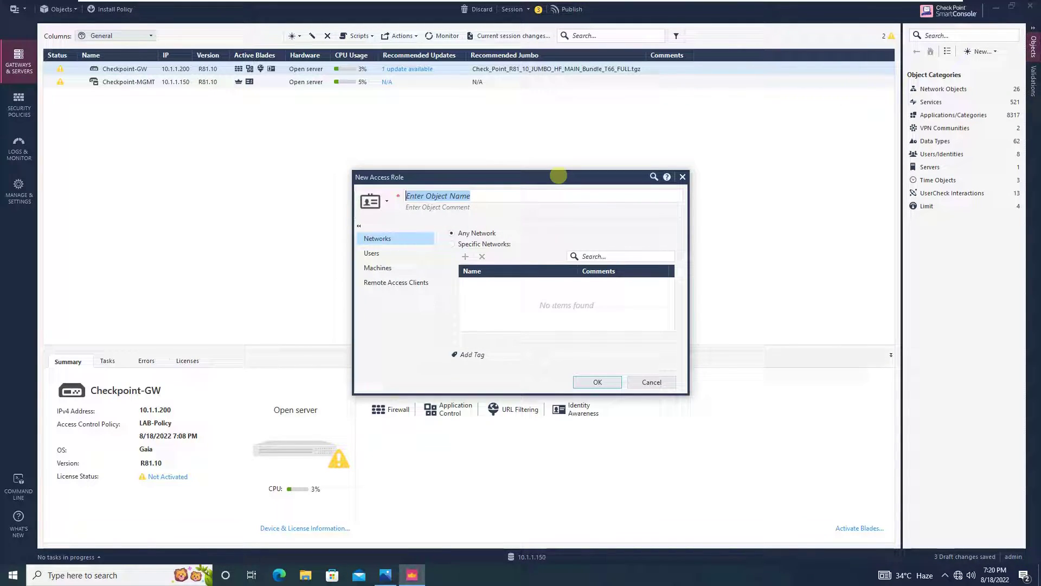
{"action": "type", "text": "VPN-A"}
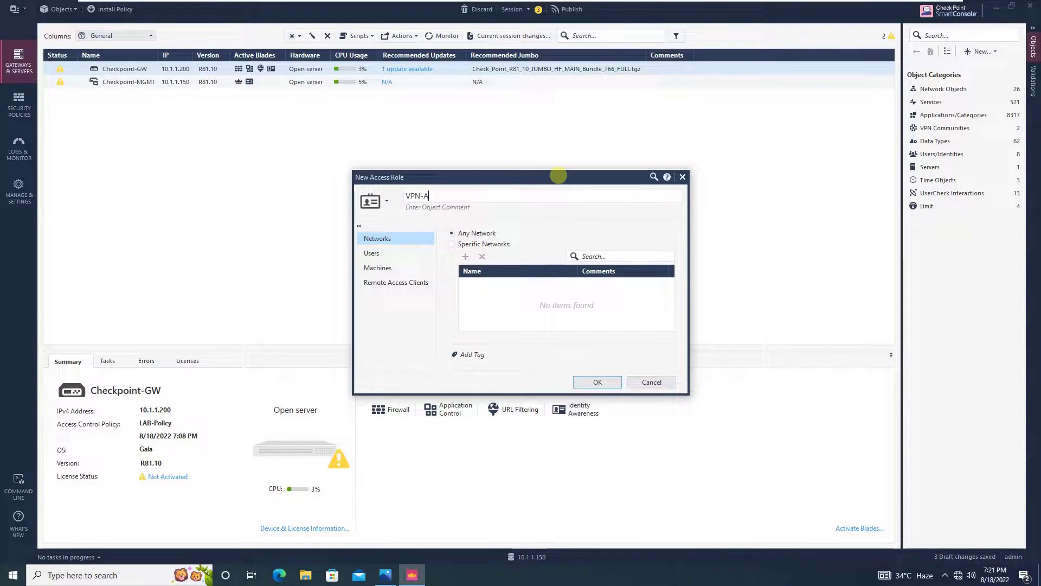
{"action": "type", "text": "ccess"}
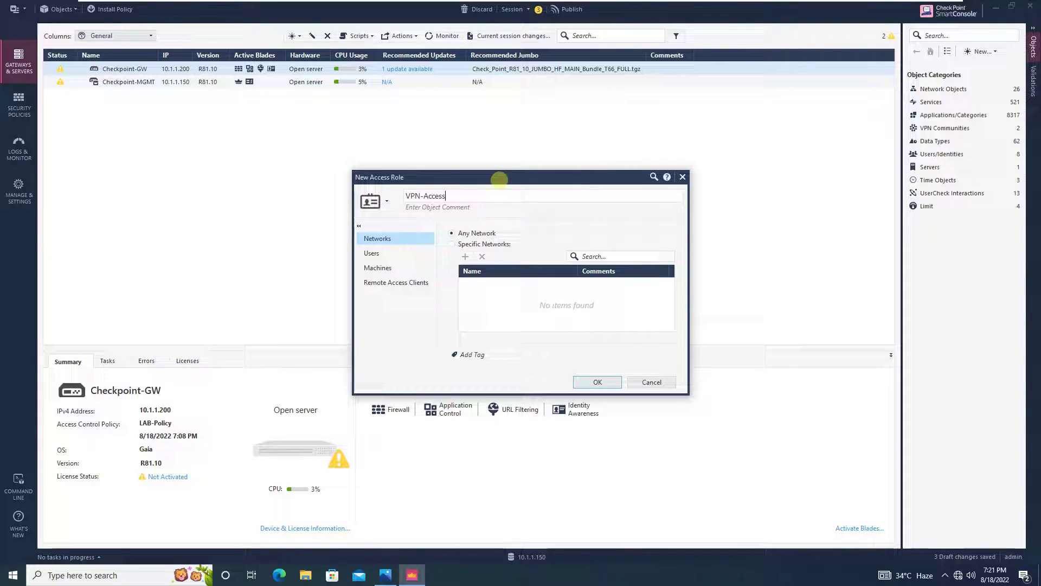
{"action": "left_click", "coordinate": [372, 252]}
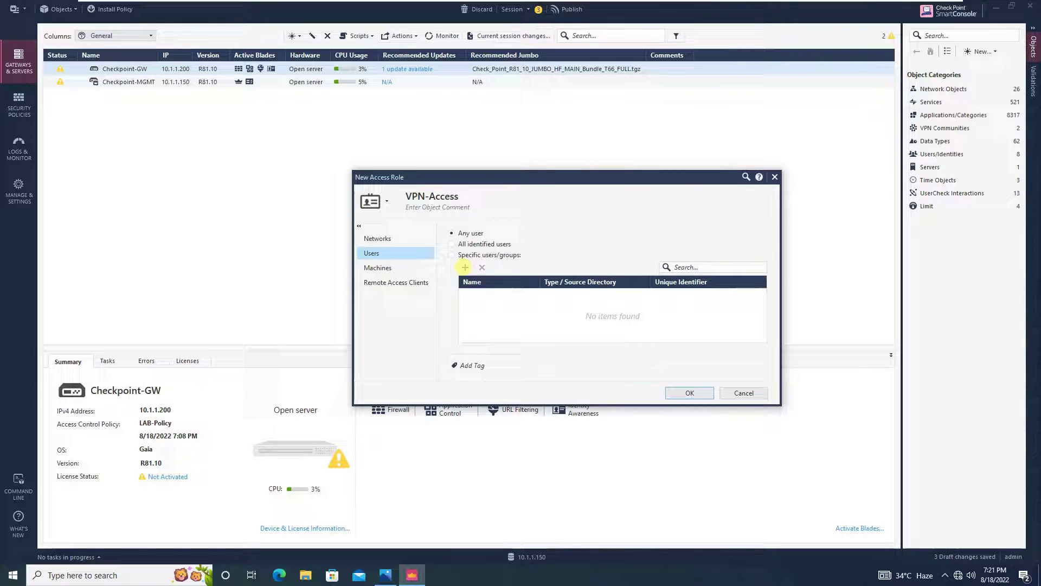
{"action": "left_click", "coordinate": [451, 255]}
{"action": "left_click", "coordinate": [380, 238]}
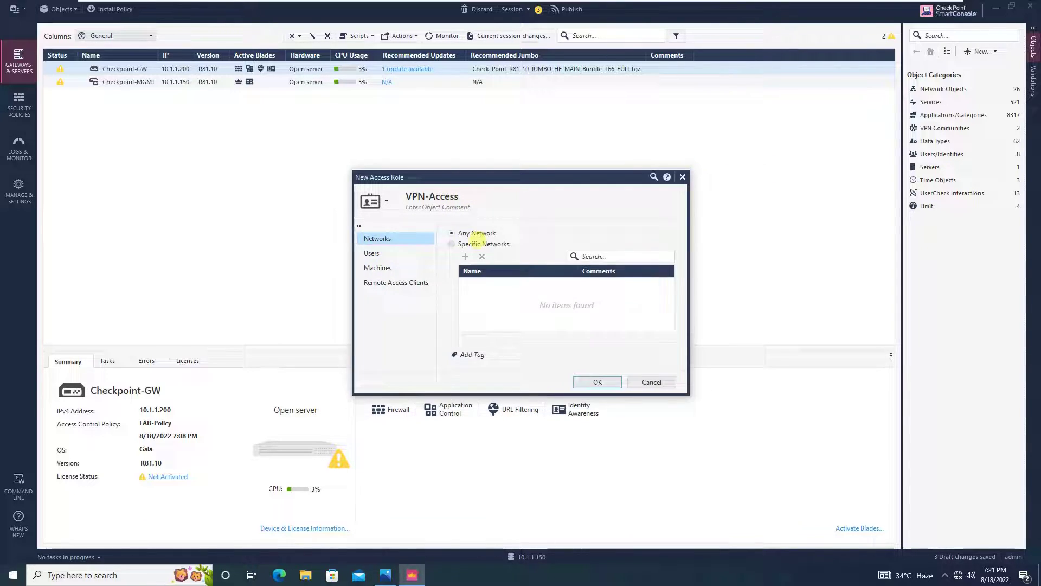
{"action": "left_click", "coordinate": [409, 252]}
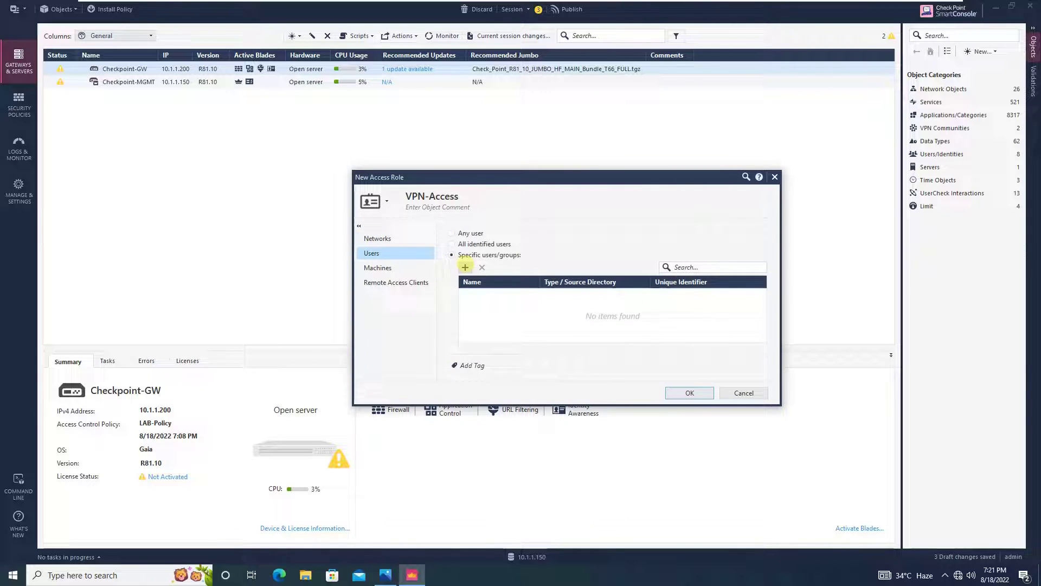
{"action": "left_click", "coordinate": [465, 266]}
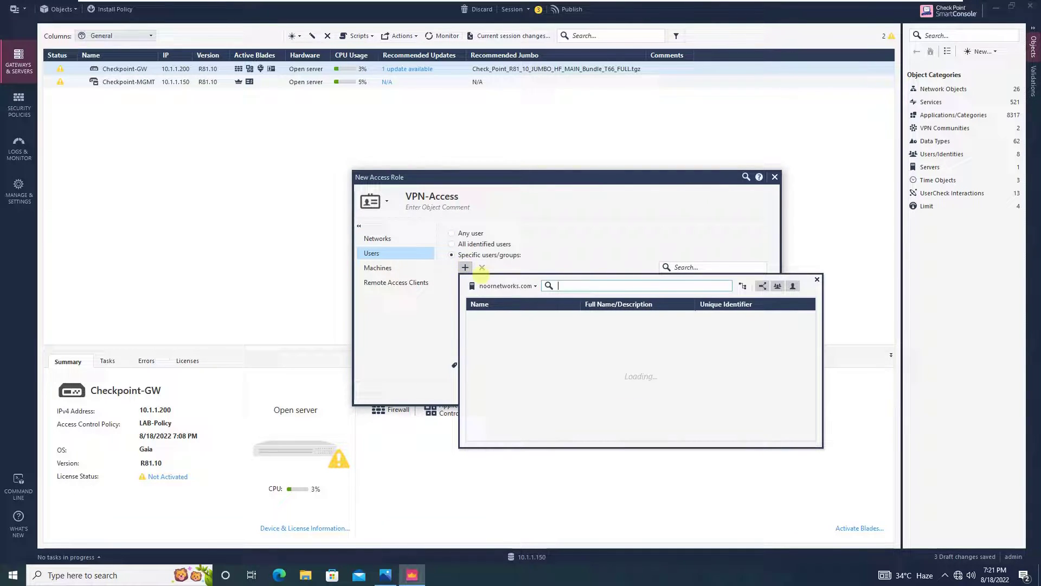
{"action": "left_click", "coordinate": [534, 286]}
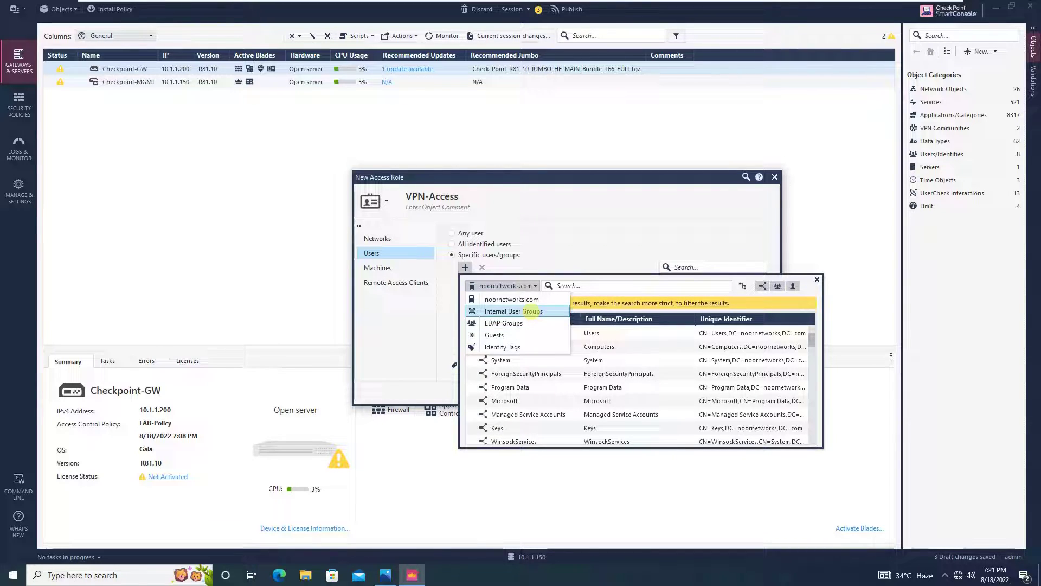
{"action": "left_click", "coordinate": [531, 311]}
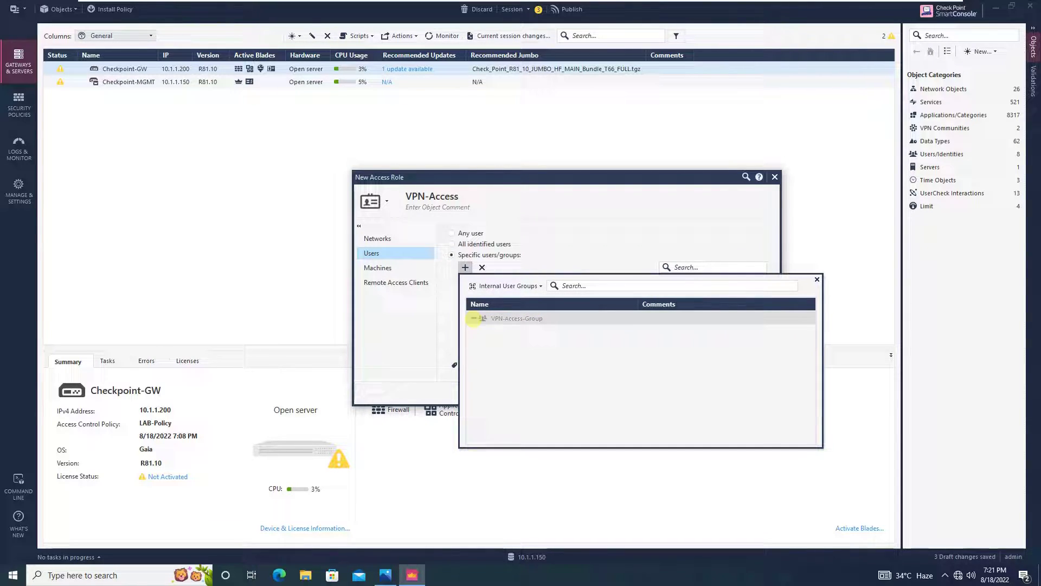
{"action": "left_click", "coordinate": [818, 279]}
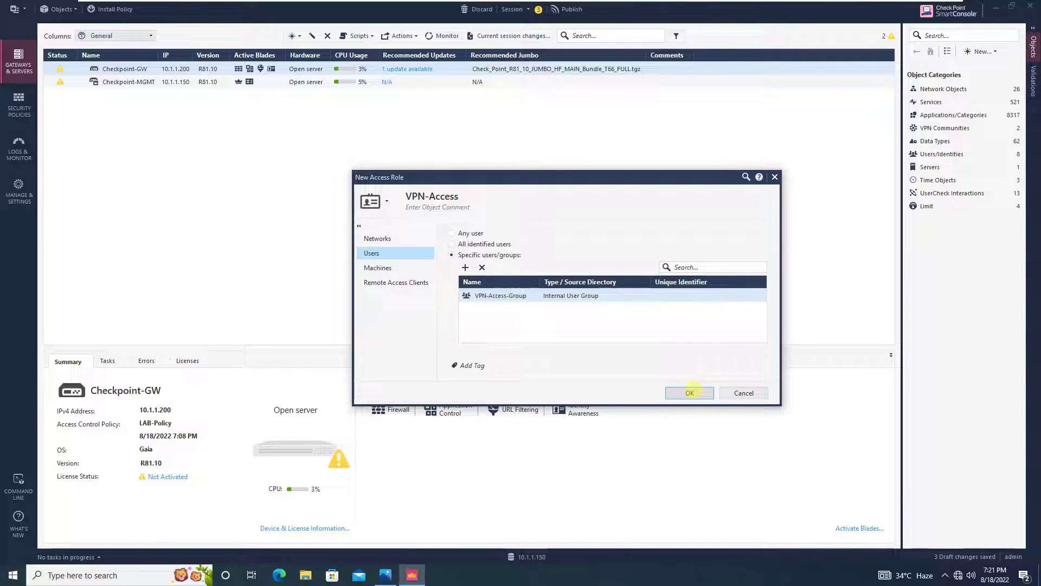
{"action": "left_click", "coordinate": [406, 268]}
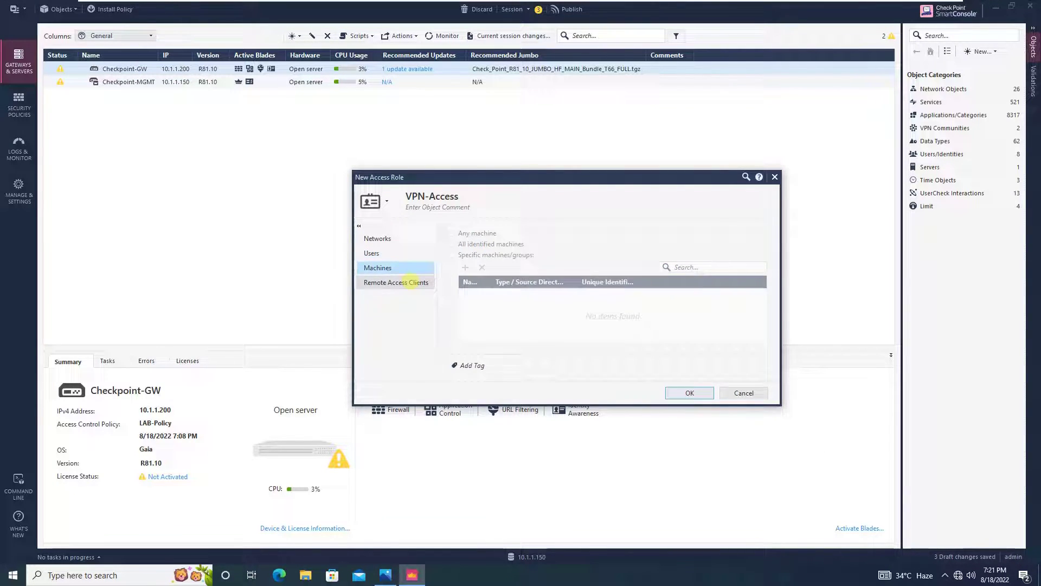
{"action": "left_click", "coordinate": [410, 282]}
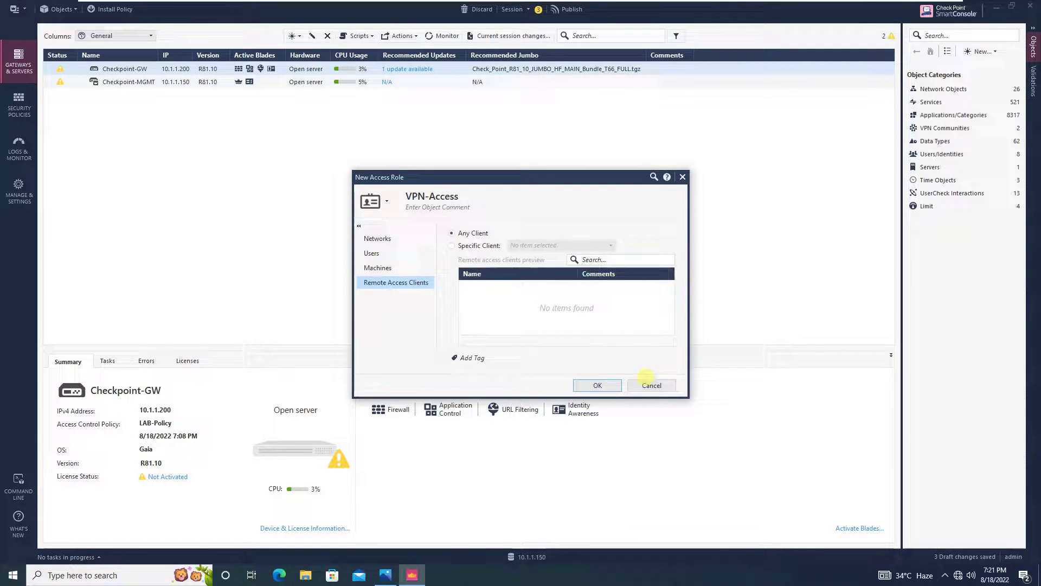
{"action": "left_click", "coordinate": [599, 386]}
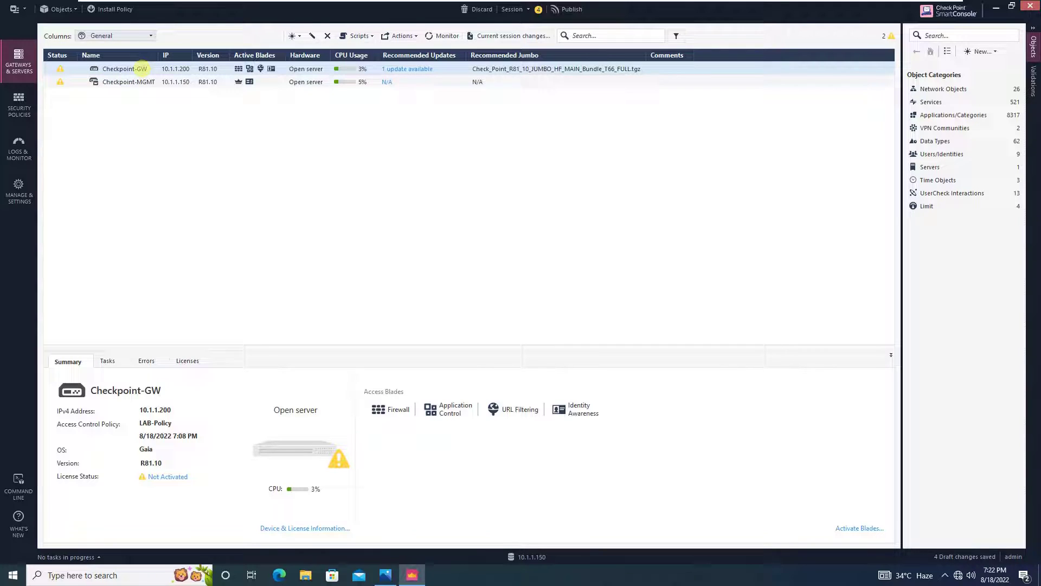
{"action": "left_click", "coordinate": [141, 68]}
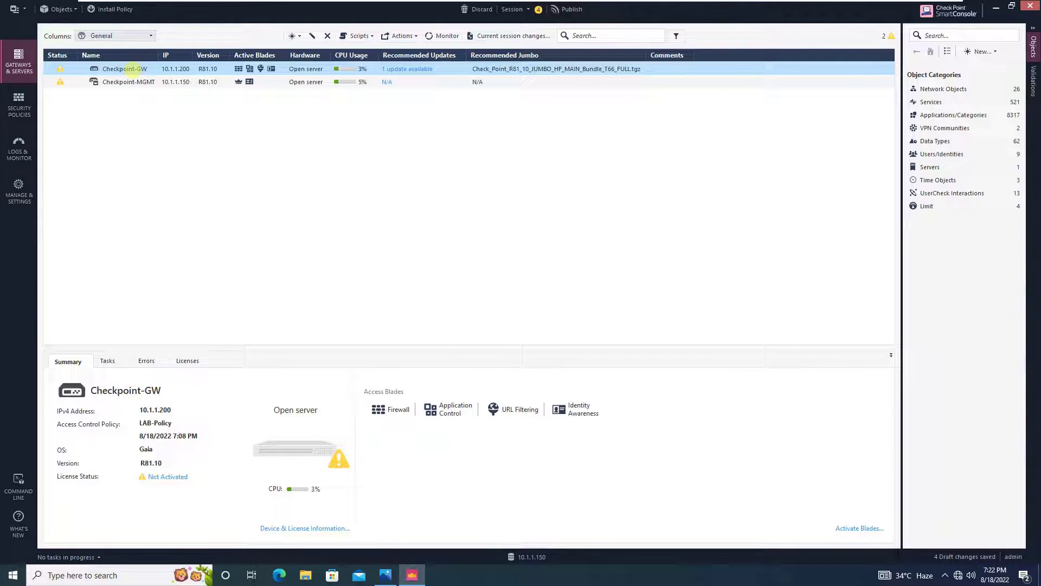
{"action": "double_click", "coordinate": [134, 69]}
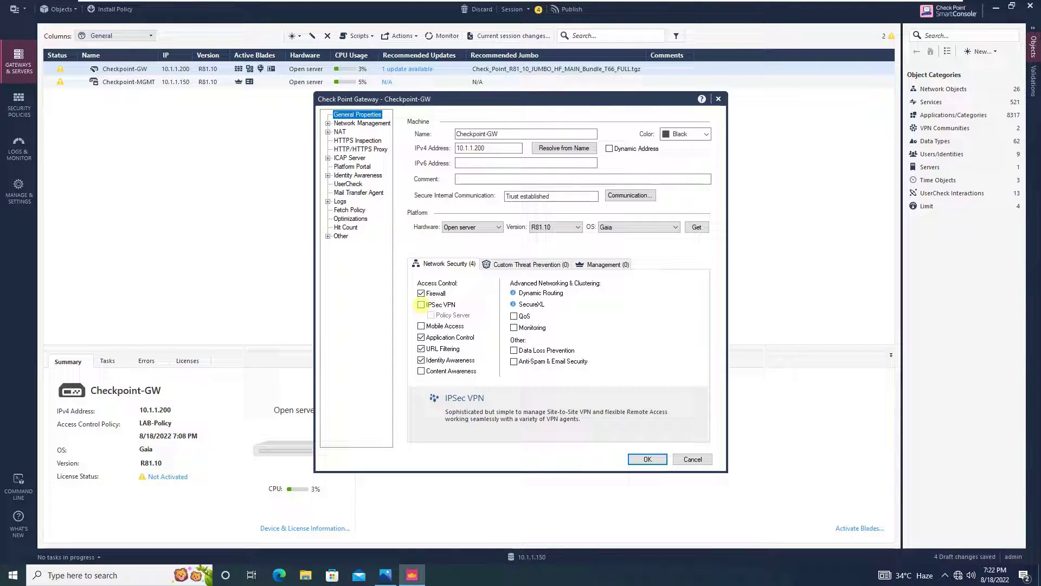
{"action": "left_click", "coordinate": [422, 304]}
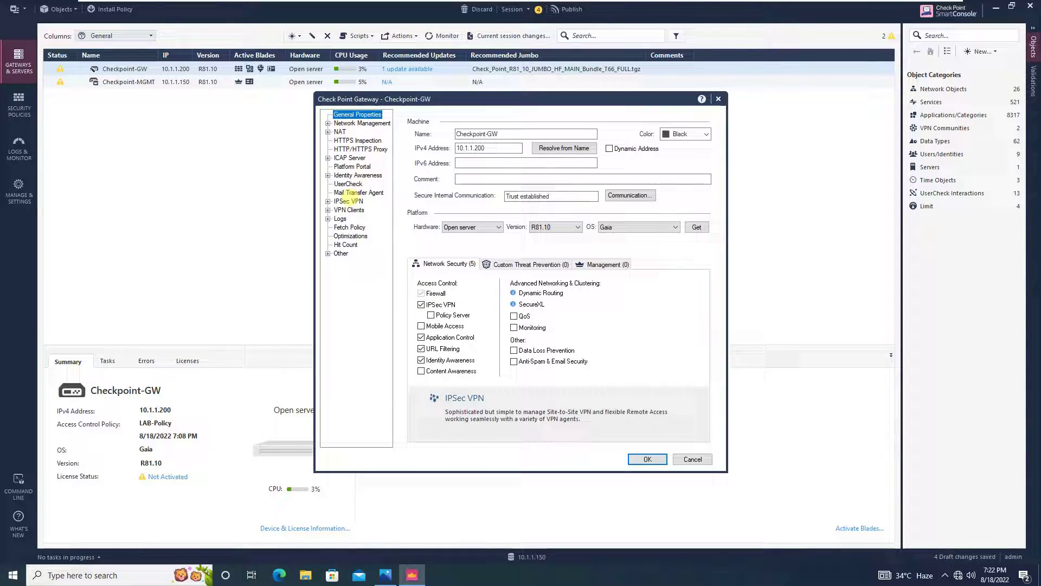
{"action": "left_click", "coordinate": [349, 201]}
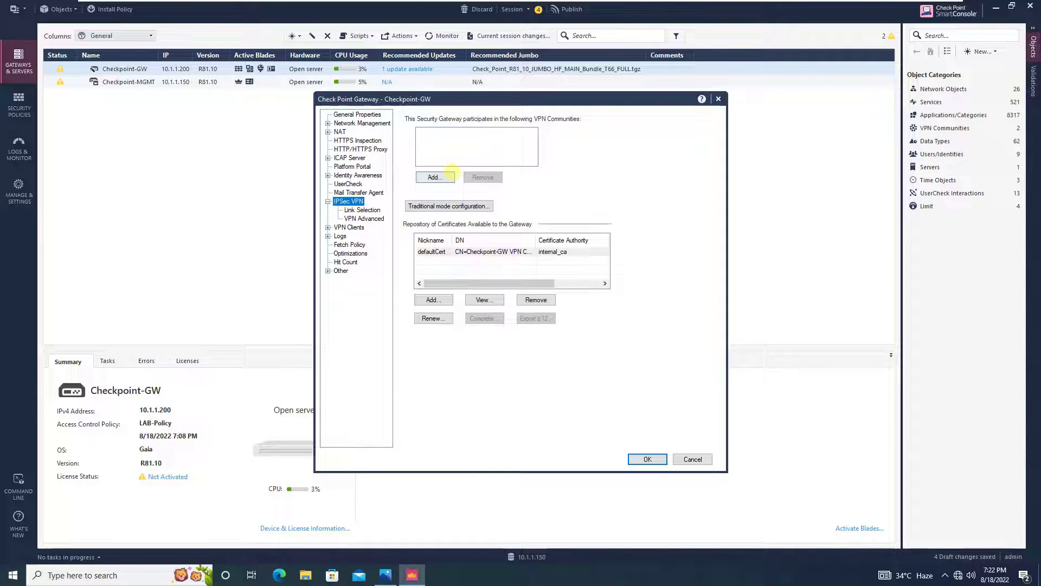
{"action": "left_click", "coordinate": [344, 114]}
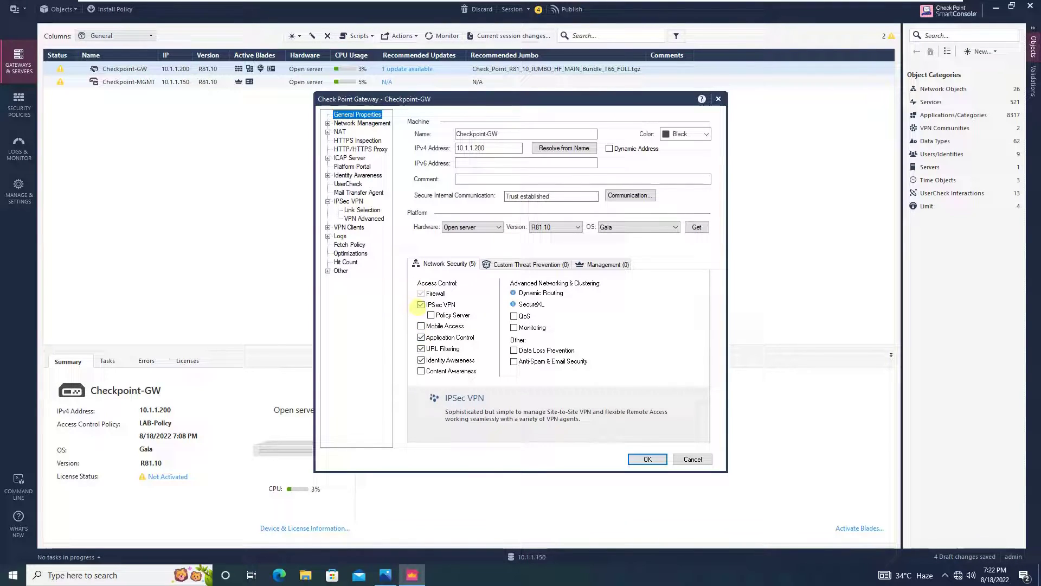
{"action": "left_click", "coordinate": [647, 458]}
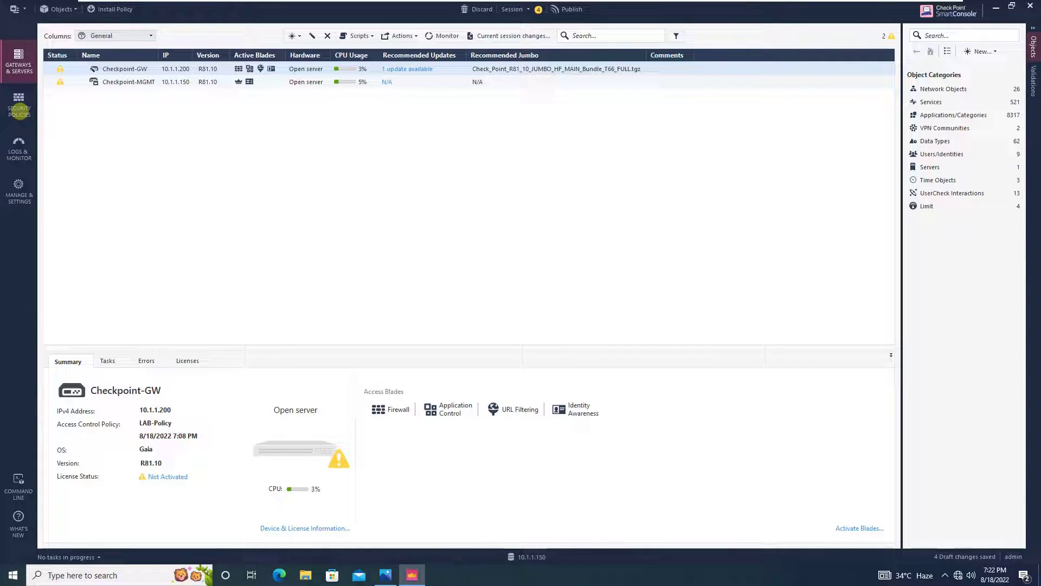
{"action": "left_click", "coordinate": [19, 111]}
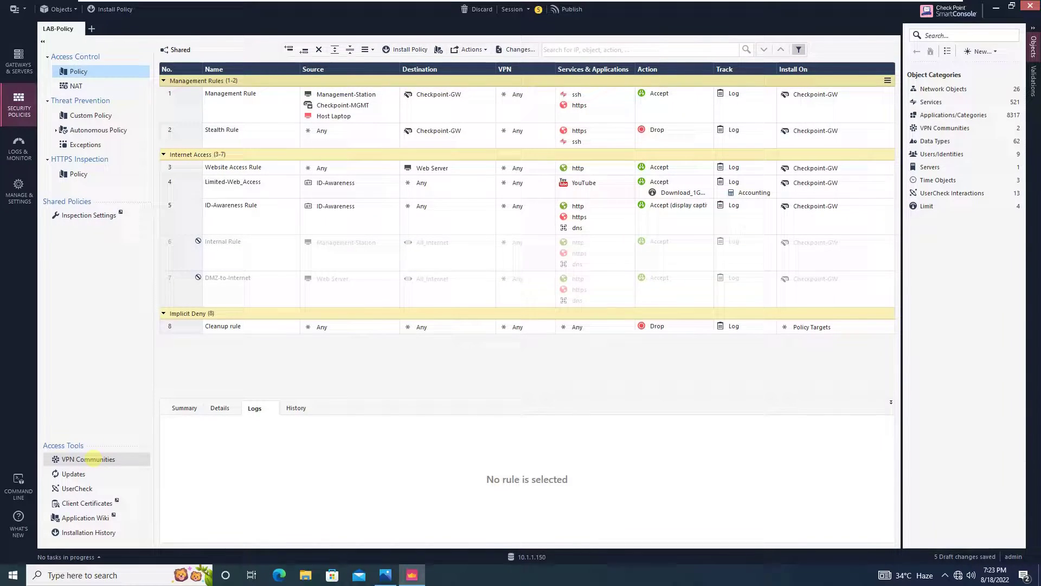
{"action": "left_click", "coordinate": [89, 459]}
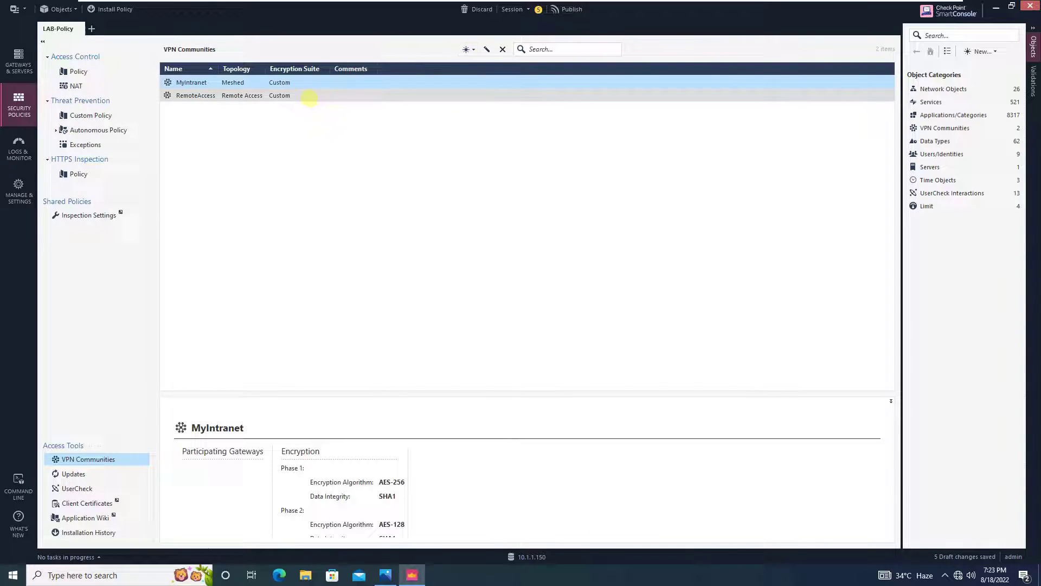
{"action": "left_click", "coordinate": [309, 96]}
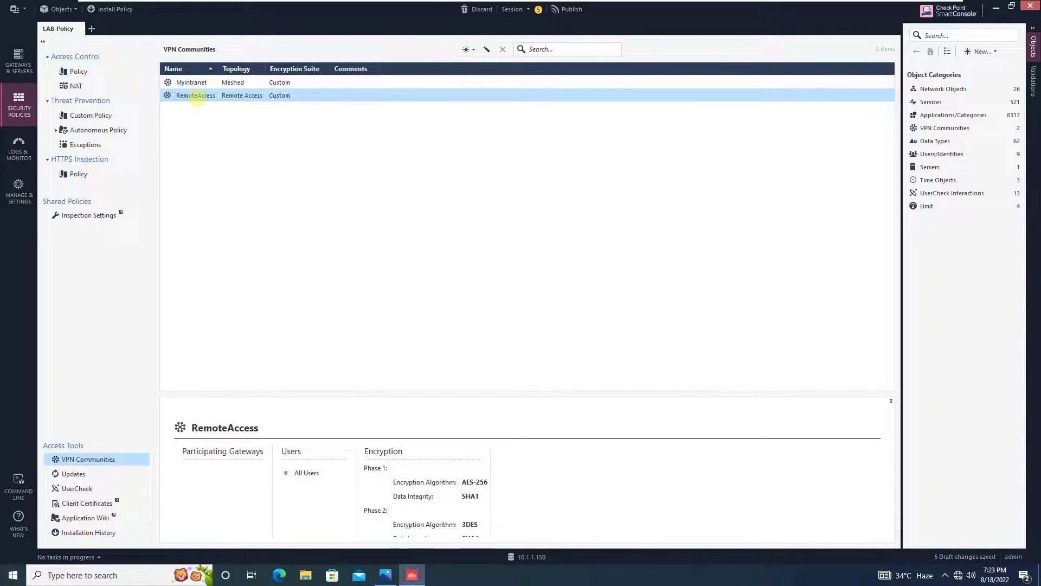
{"action": "double_click", "coordinate": [197, 97]}
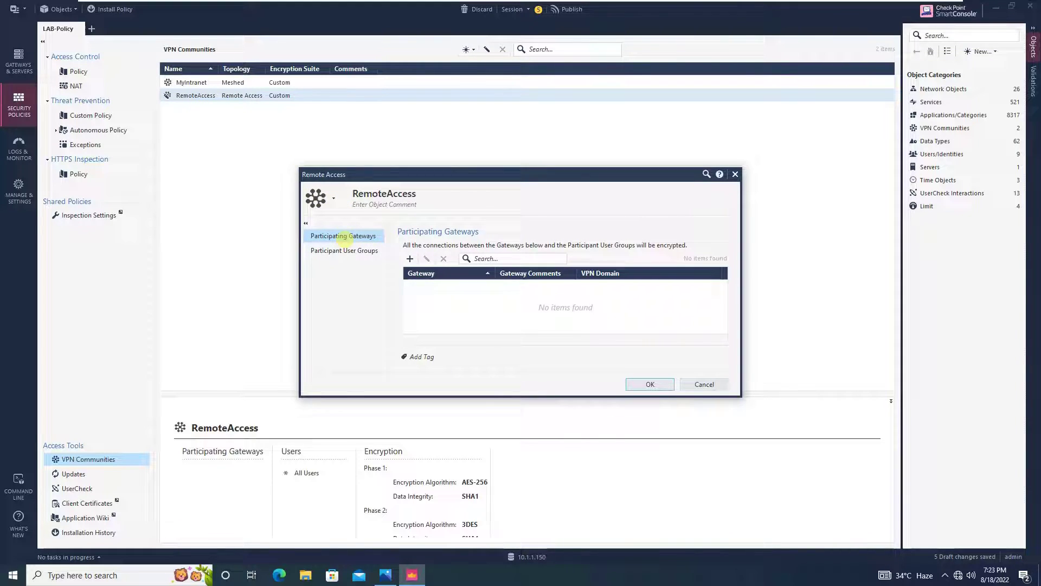
{"action": "left_click", "coordinate": [410, 258]}
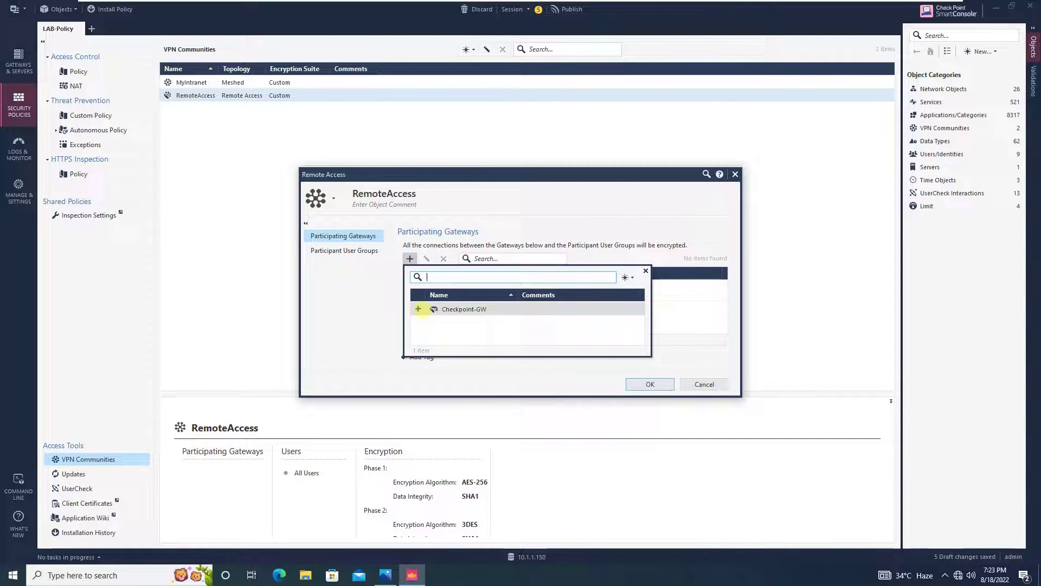
{"action": "left_click", "coordinate": [418, 309]}
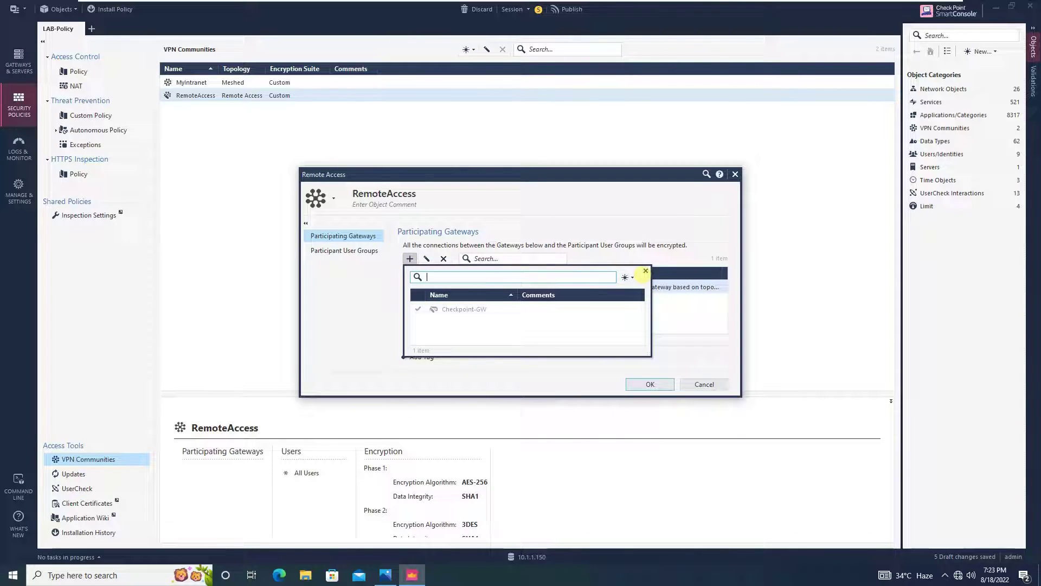
{"action": "left_click", "coordinate": [645, 271]}
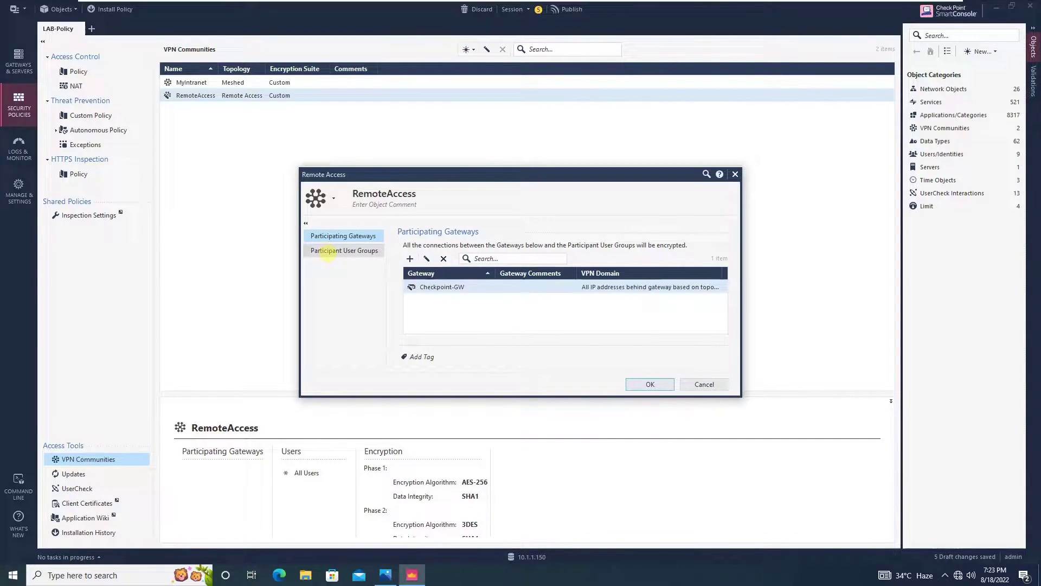
{"action": "left_click", "coordinate": [328, 252]}
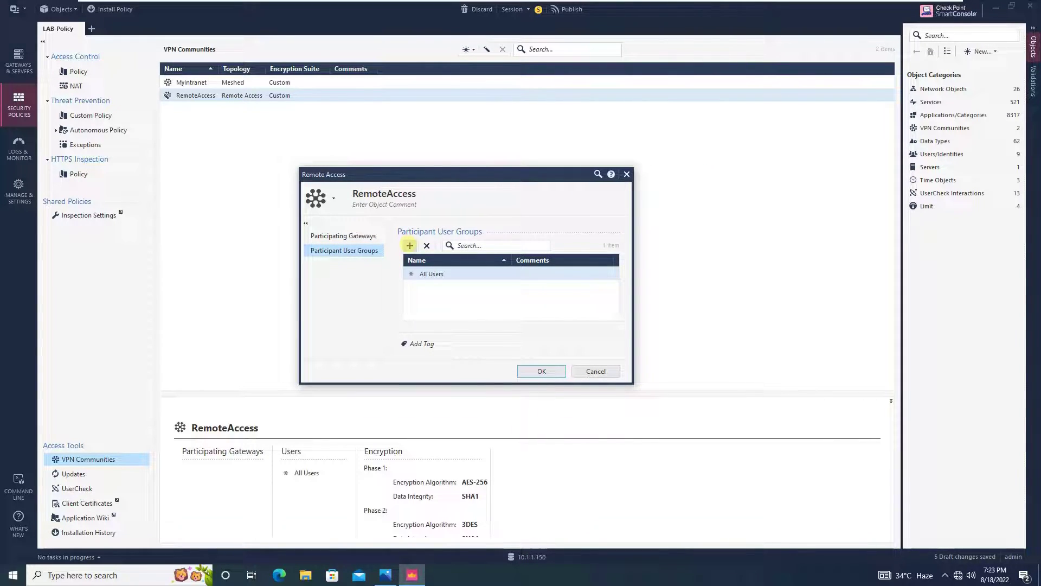
{"action": "left_click", "coordinate": [410, 245]}
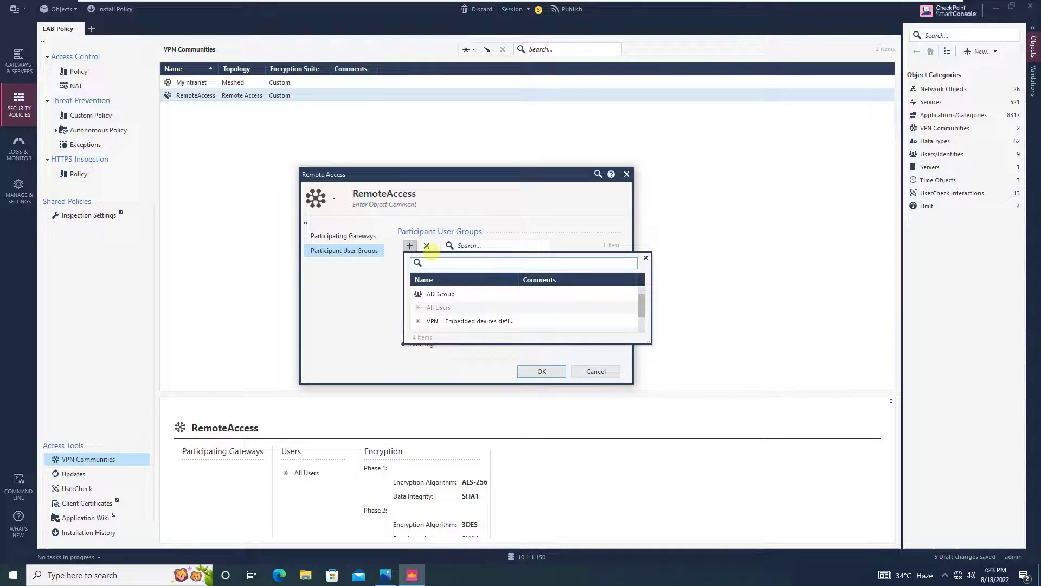
{"action": "type", "text": "vpn"}
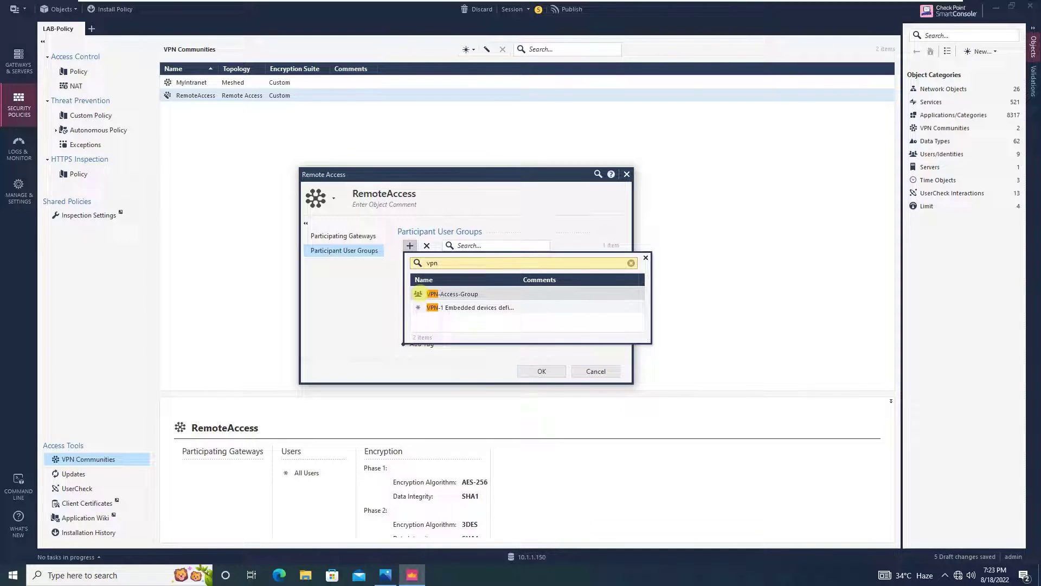
{"action": "left_click", "coordinate": [421, 293]}
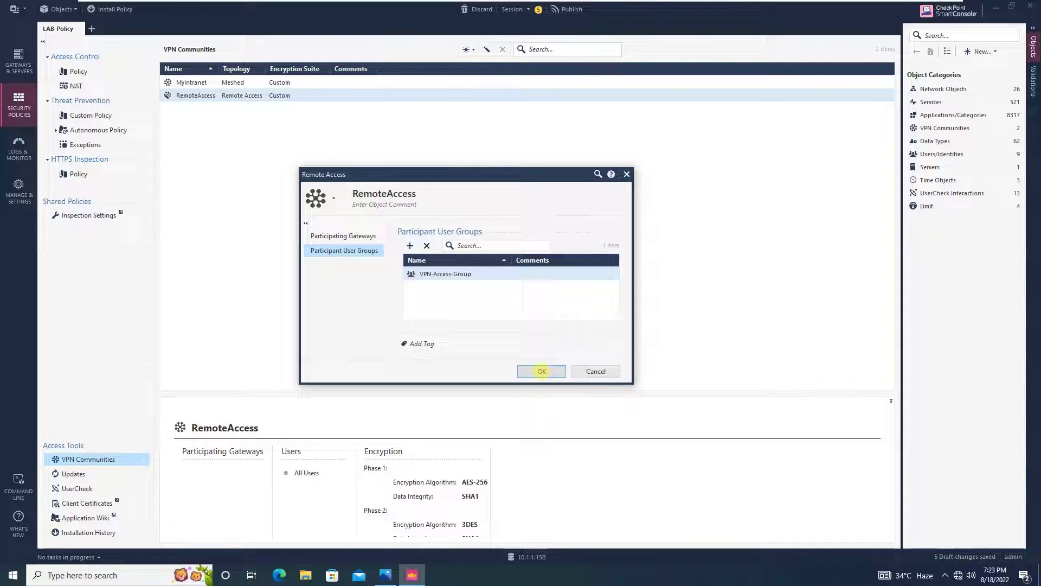
{"action": "left_click", "coordinate": [542, 371]}
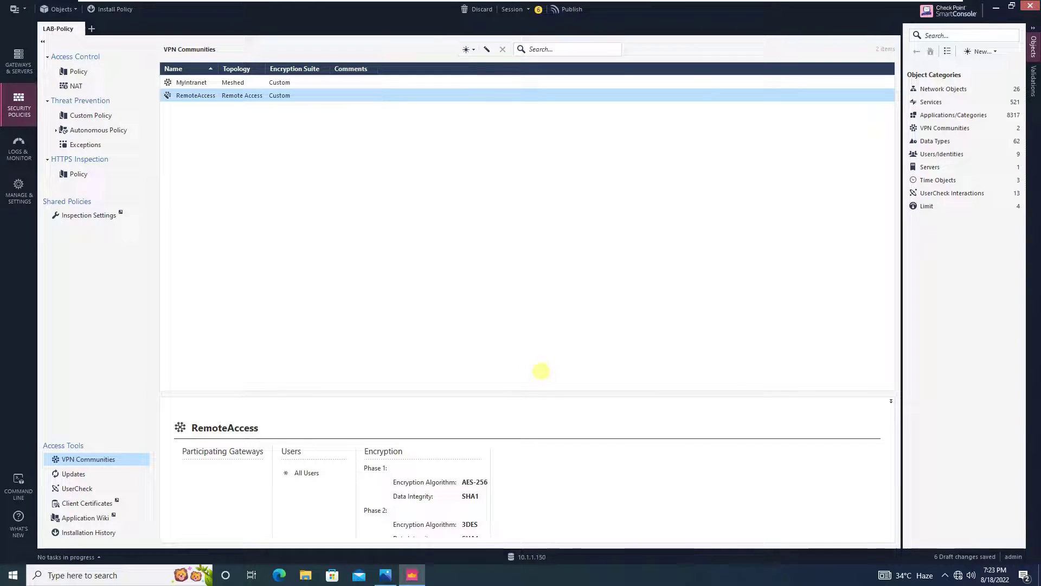
{"action": "left_click", "coordinate": [19, 61]}
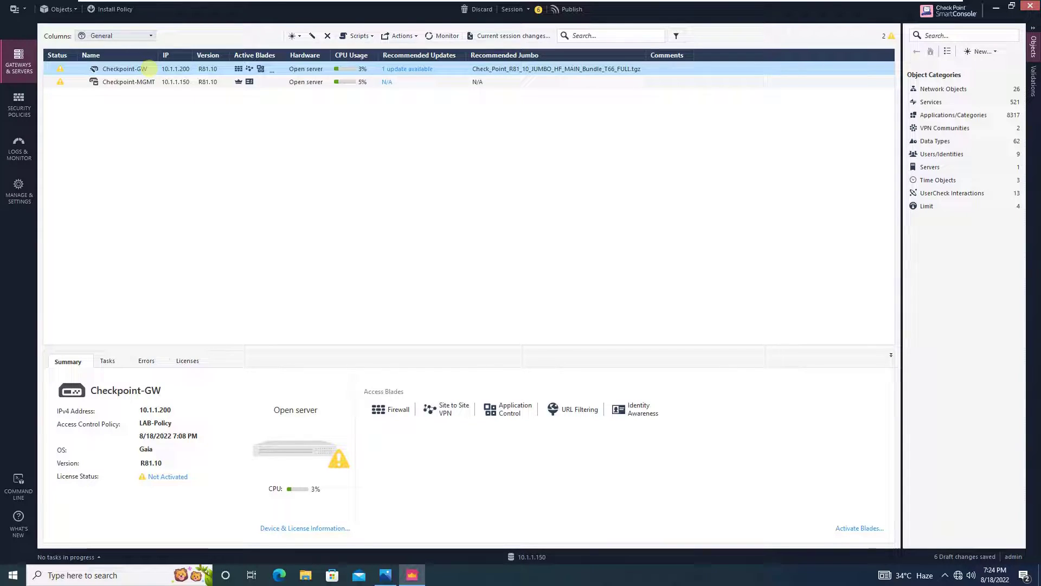
{"action": "double_click", "coordinate": [148, 68]}
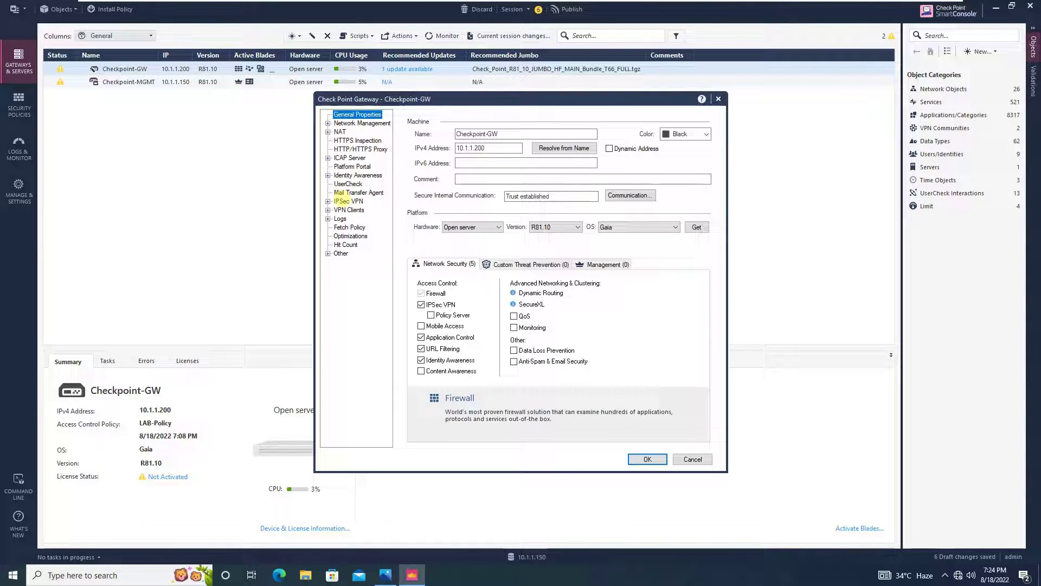
{"action": "left_click", "coordinate": [348, 201]}
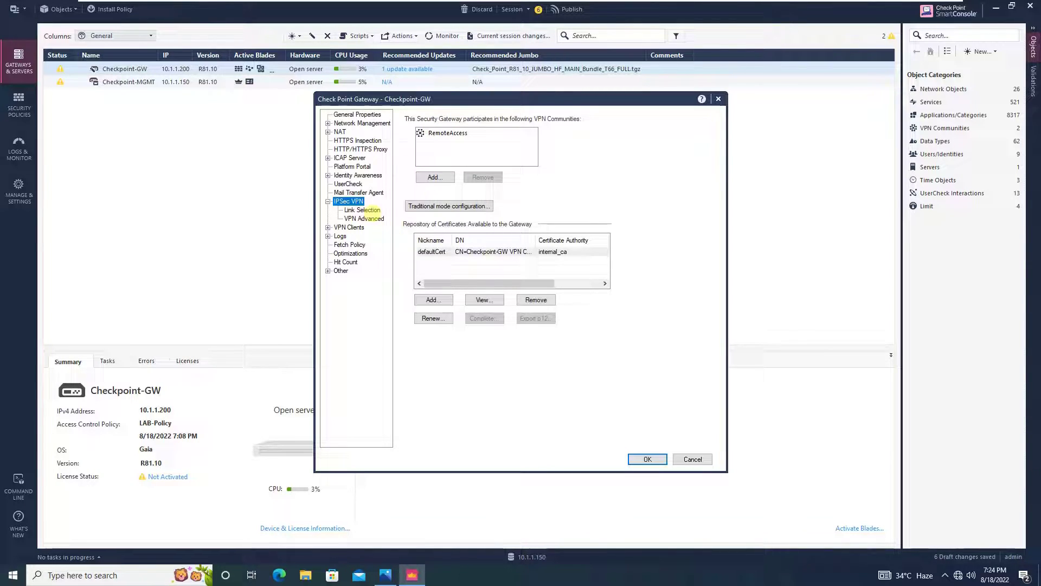
{"action": "left_click", "coordinate": [370, 210]}
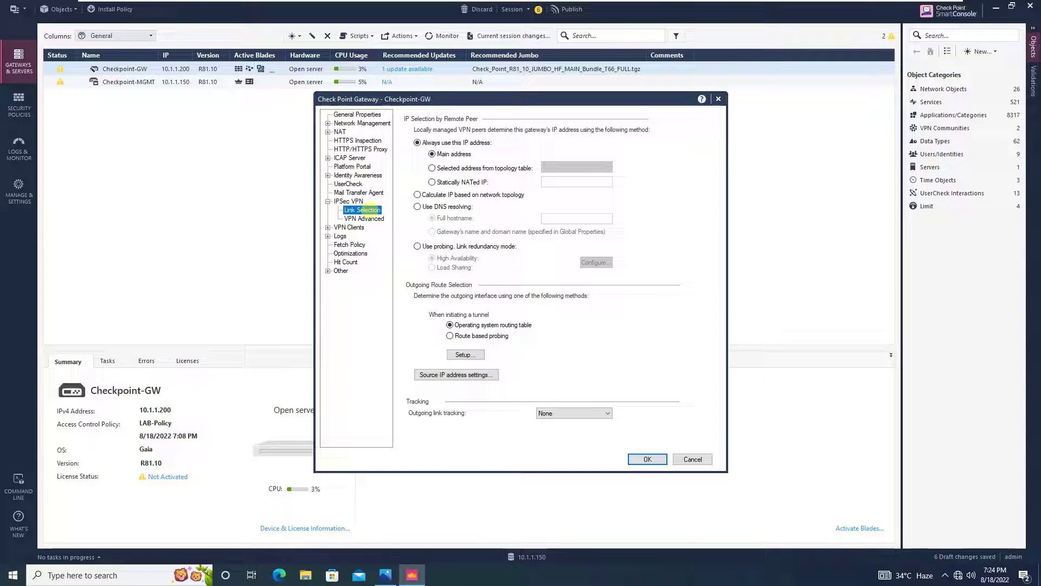
{"action": "left_click", "coordinate": [369, 218]}
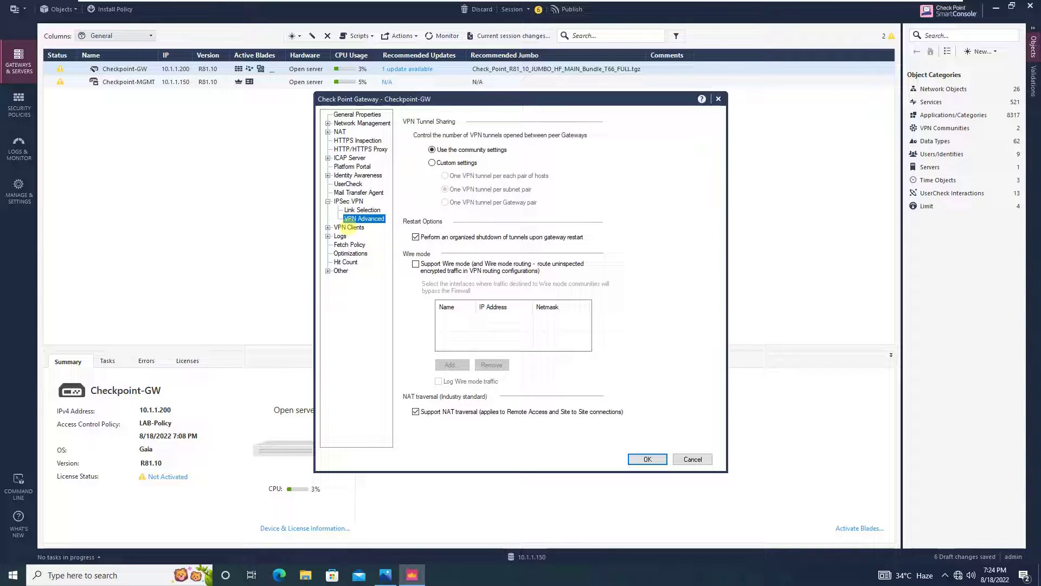
{"action": "left_click", "coordinate": [348, 228]}
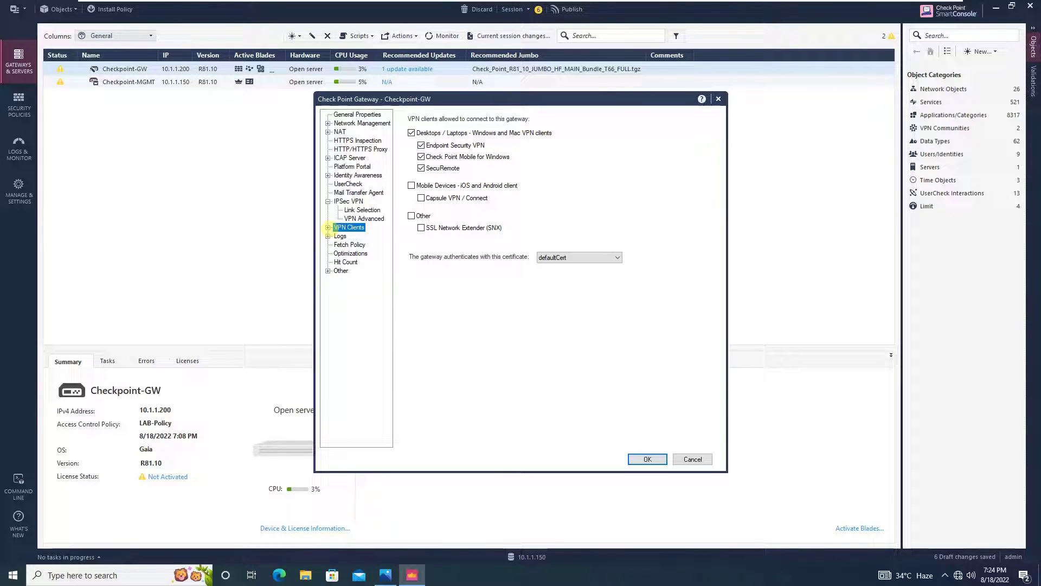
{"action": "double_click", "coordinate": [338, 228]}
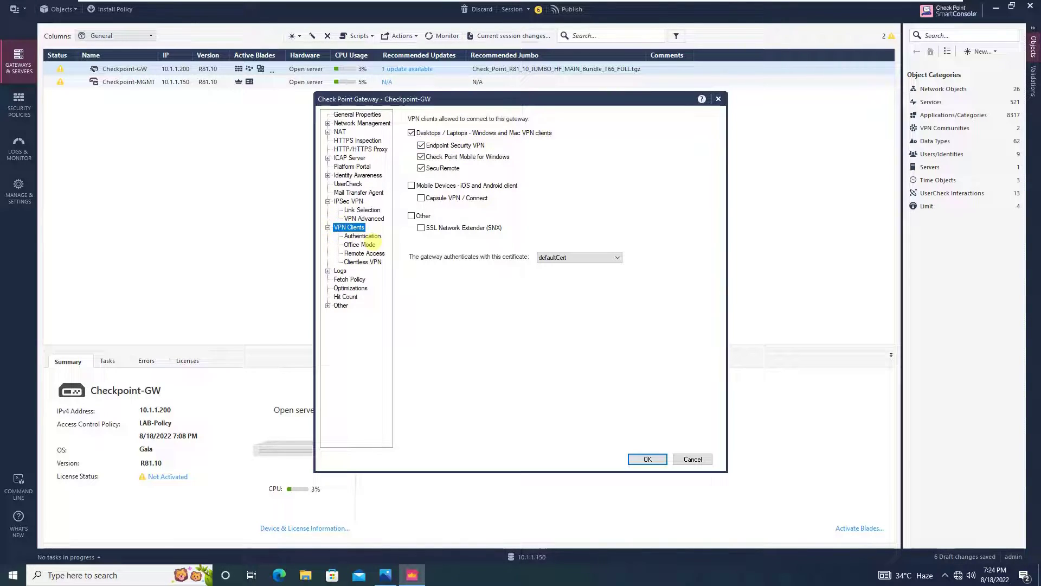
{"action": "left_click", "coordinate": [373, 237]}
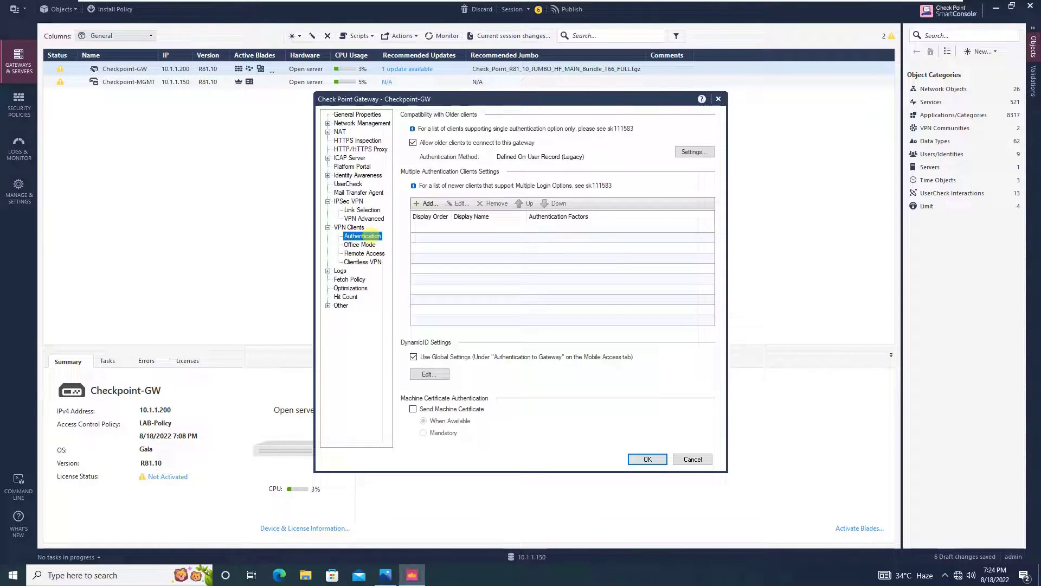
{"action": "left_click", "coordinate": [695, 151]}
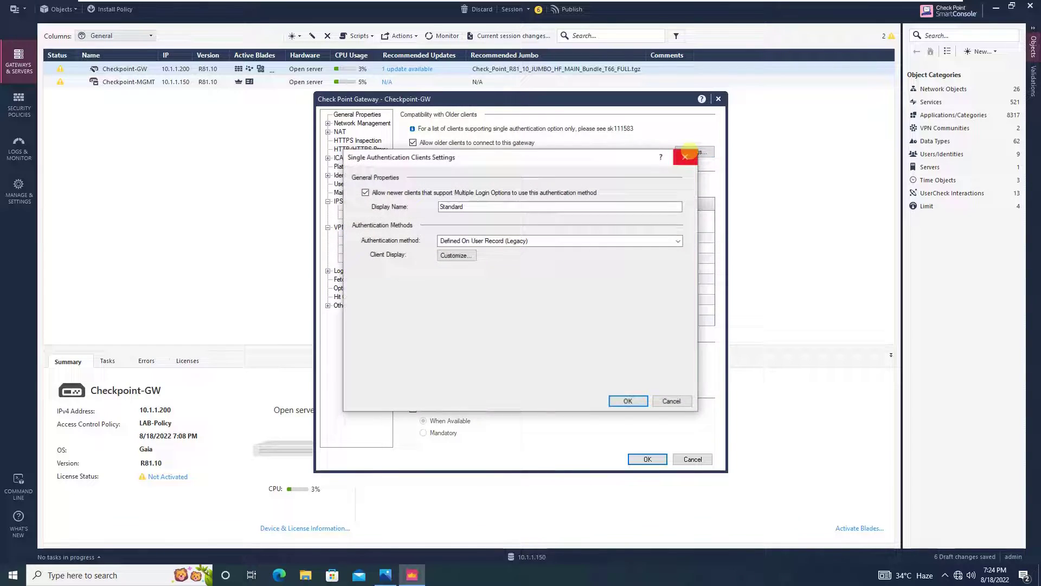
{"action": "left_click", "coordinate": [678, 241]}
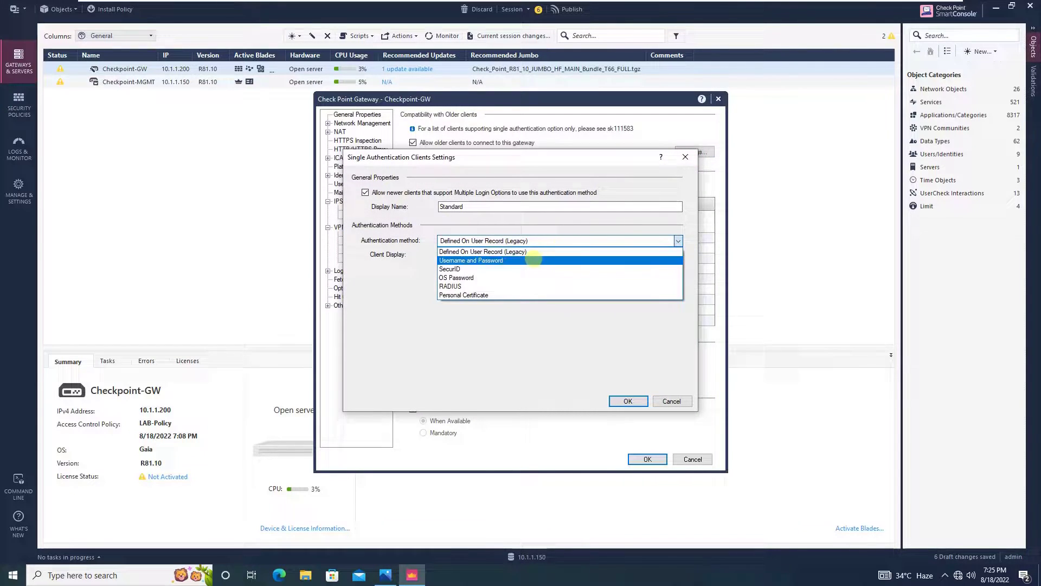
{"action": "left_click", "coordinate": [533, 258]}
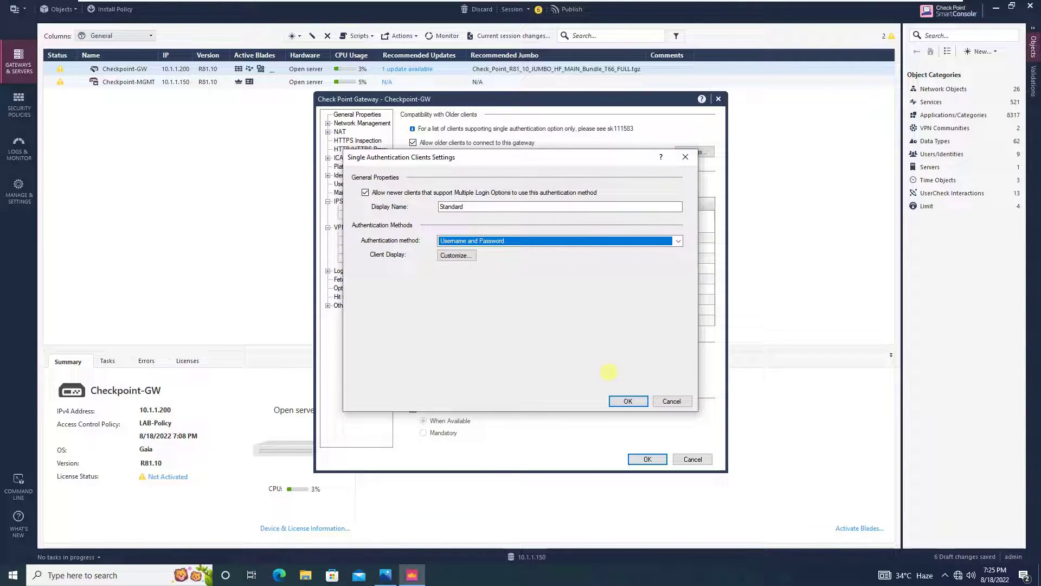
{"action": "left_click", "coordinate": [627, 401]}
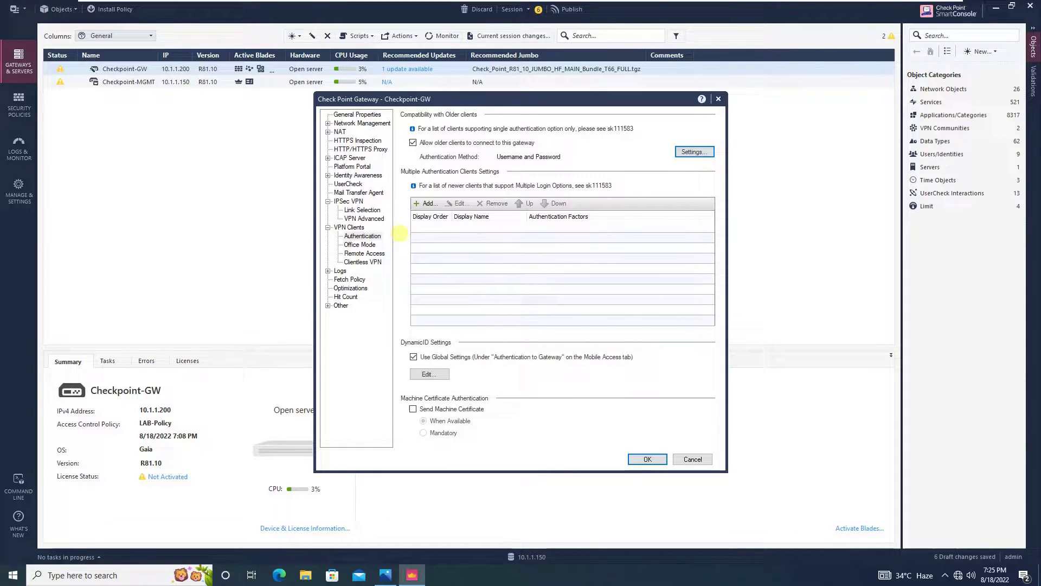
{"action": "left_click", "coordinate": [368, 245]}
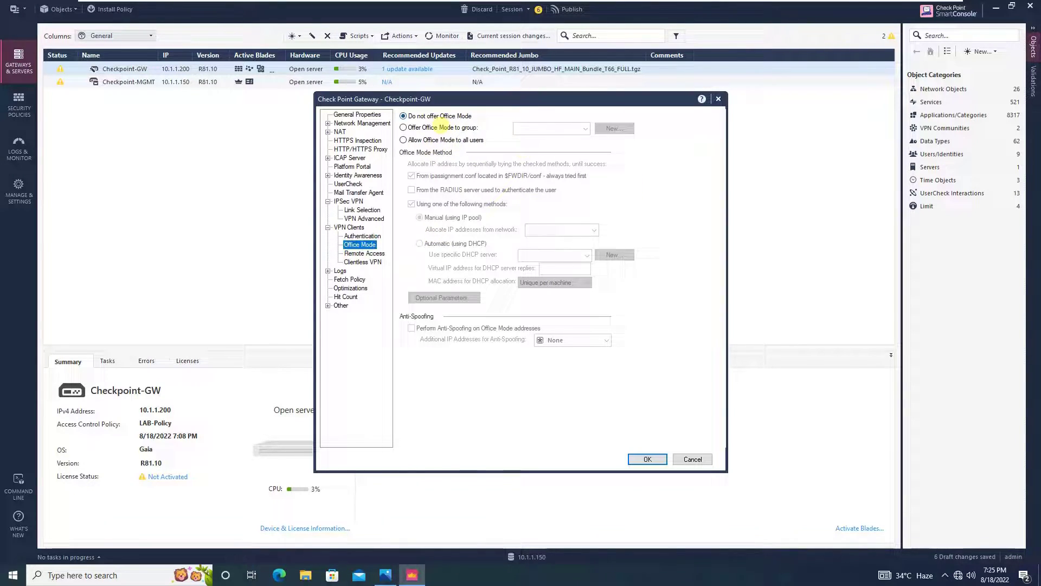
Offer Office Mode to VPN-Access-Group only, with addresses allocated from CP_default_Office_Mode_addresses_pool
{"action": "left_click", "coordinate": [437, 128]}
{"action": "left_click", "coordinate": [587, 128]}
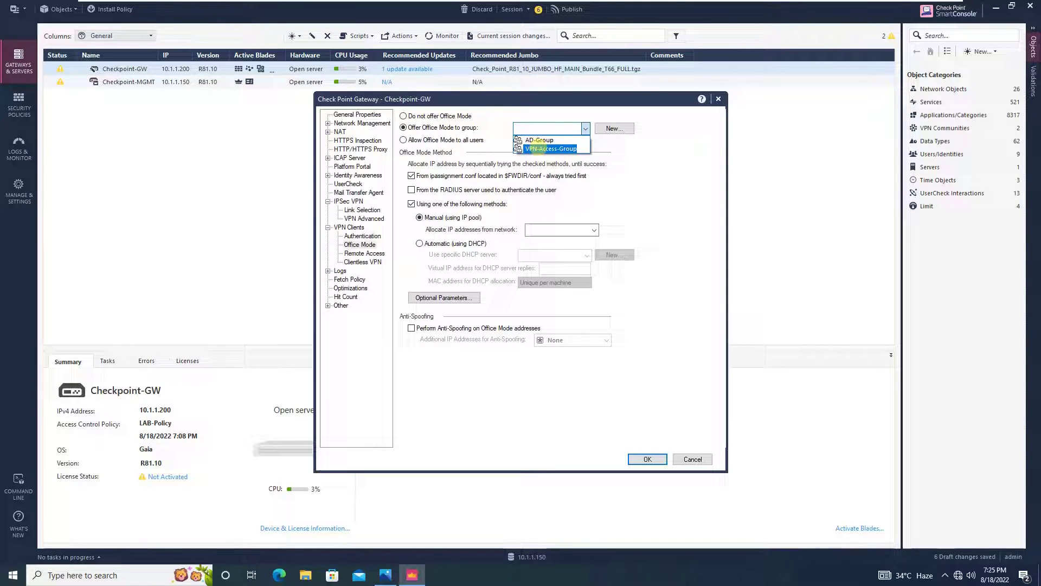
{"action": "left_click", "coordinate": [540, 148]}
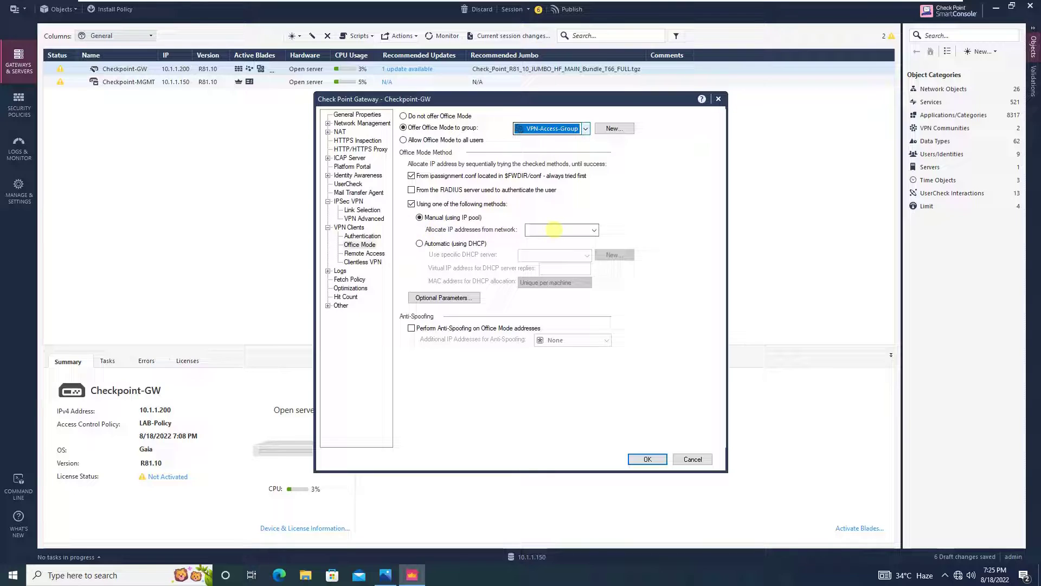
{"action": "left_click", "coordinate": [594, 229]}
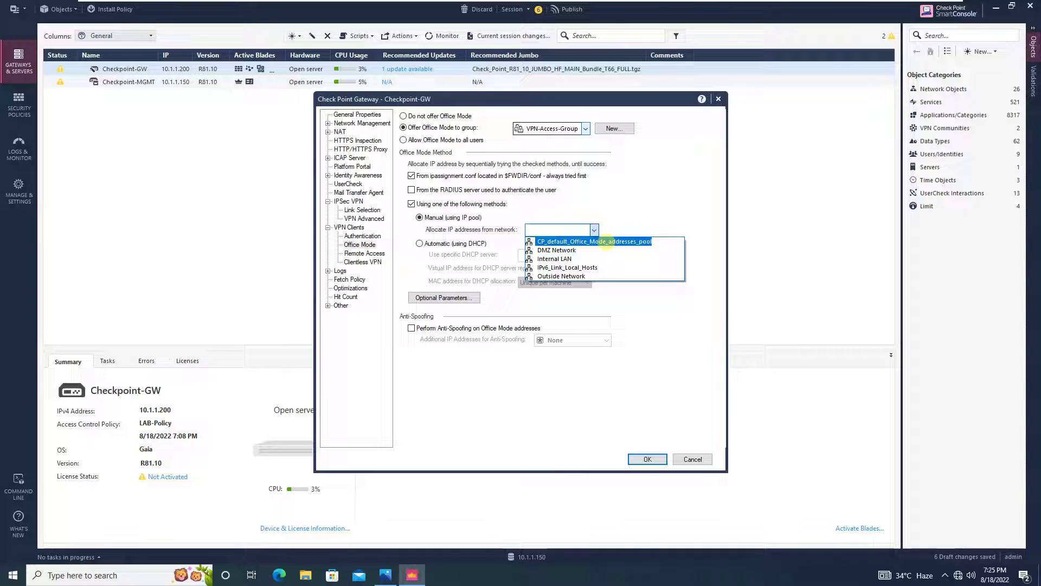
{"action": "left_click", "coordinate": [606, 241]}
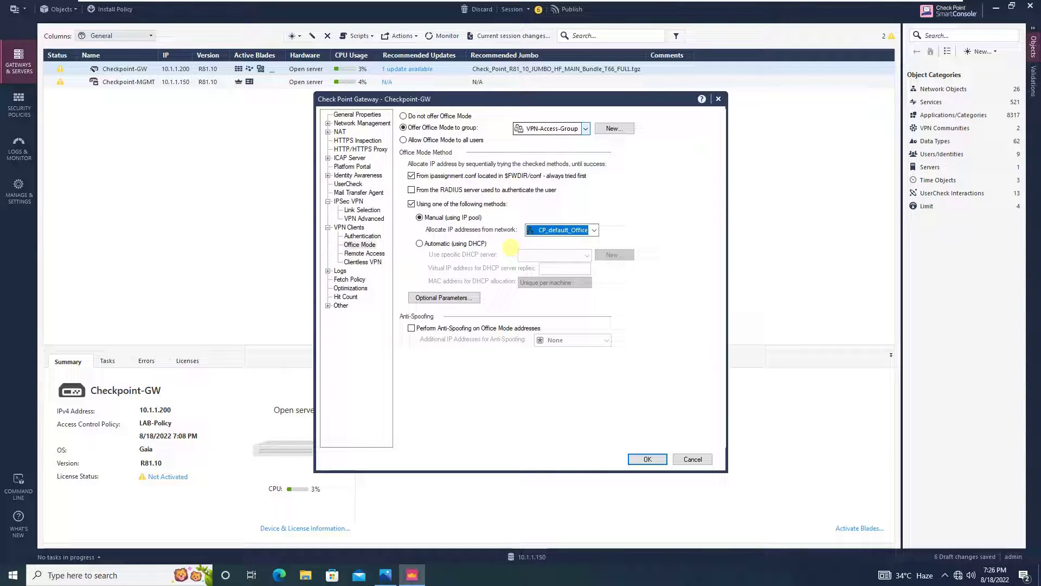
Review the Remote Access and Clientless VPN pages, then save and close Checkpoint-GW's properties
{"action": "left_click", "coordinate": [359, 254]}
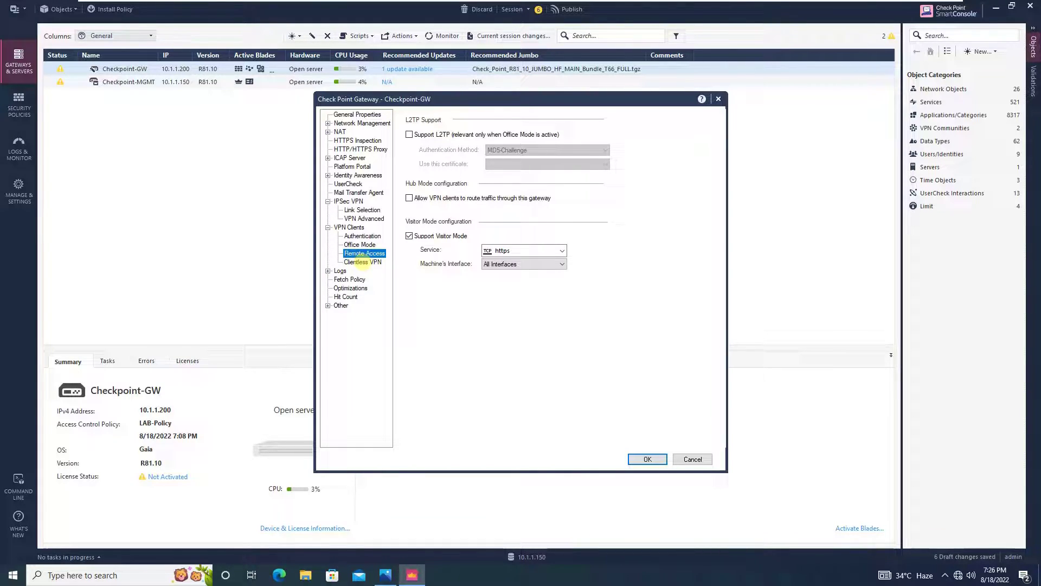
{"action": "left_click", "coordinate": [362, 262]}
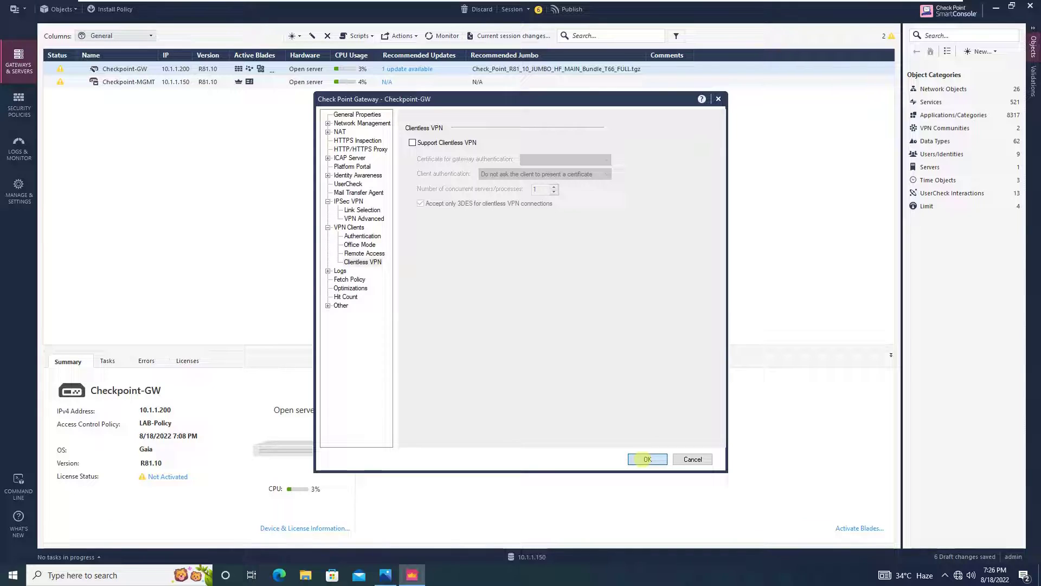
{"action": "left_click", "coordinate": [642, 459]}
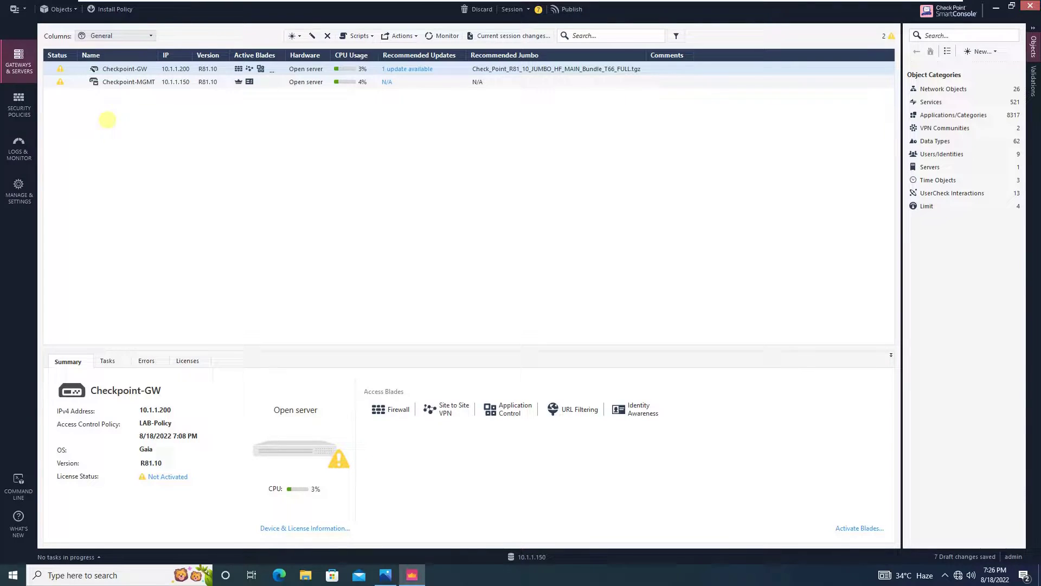
In the Access Control policy, insert a rule named 'Remote Access' above the Website Access Rule
{"action": "left_click", "coordinate": [23, 114]}
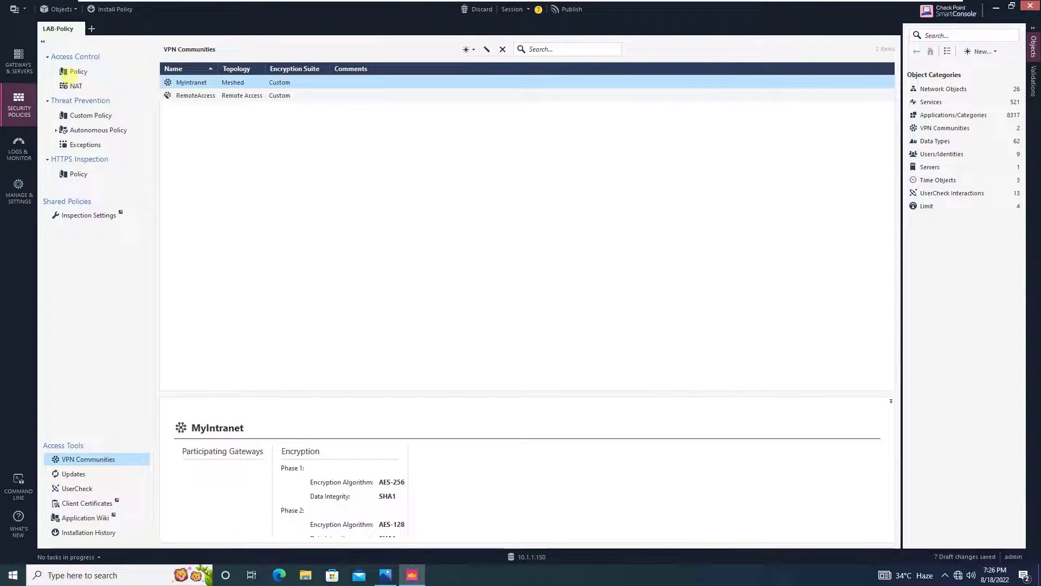
{"action": "left_click", "coordinate": [79, 71]}
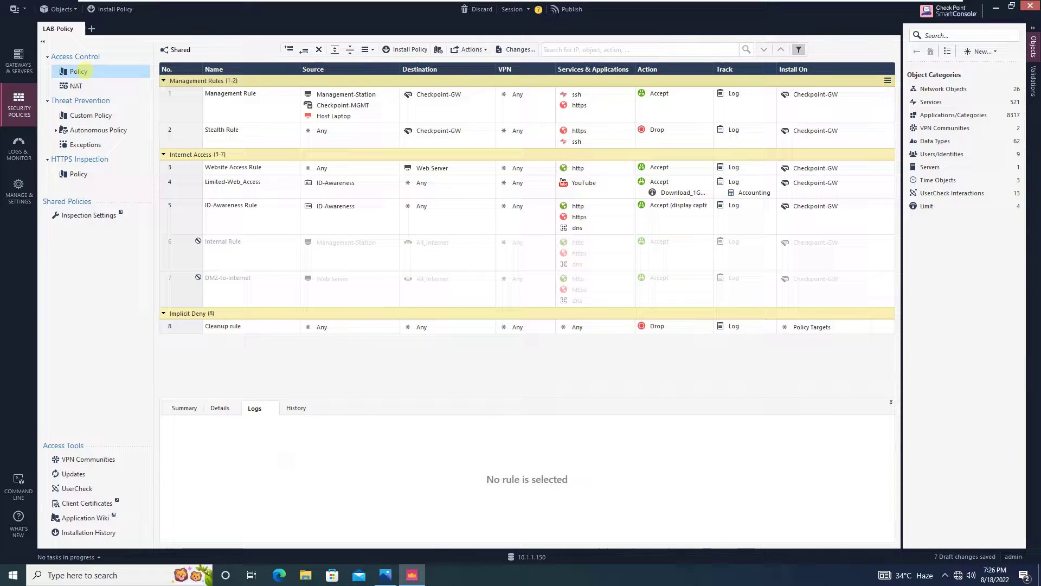
{"action": "left_click", "coordinate": [177, 168]}
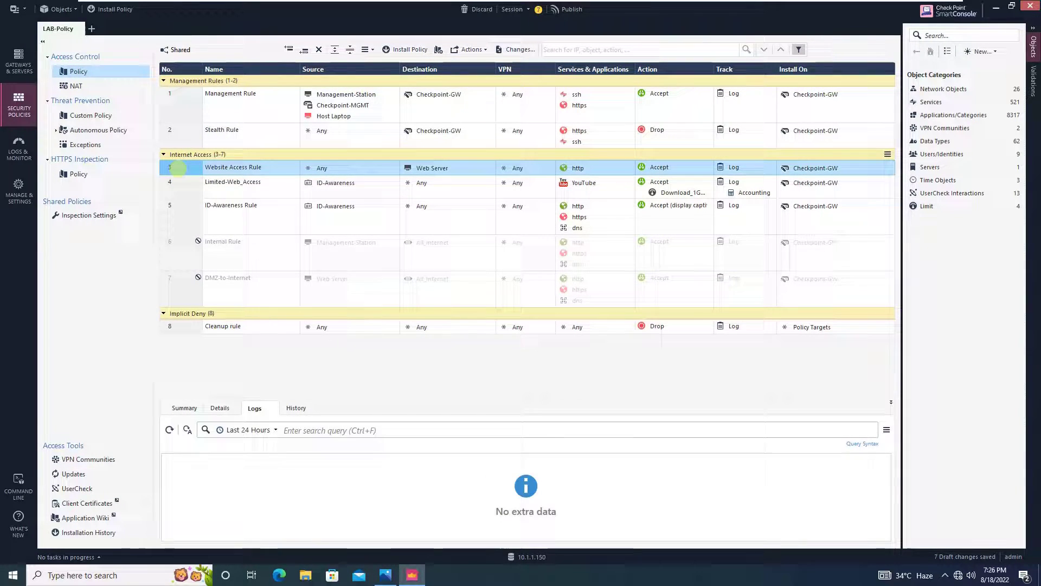
{"action": "right_click", "coordinate": [179, 169]}
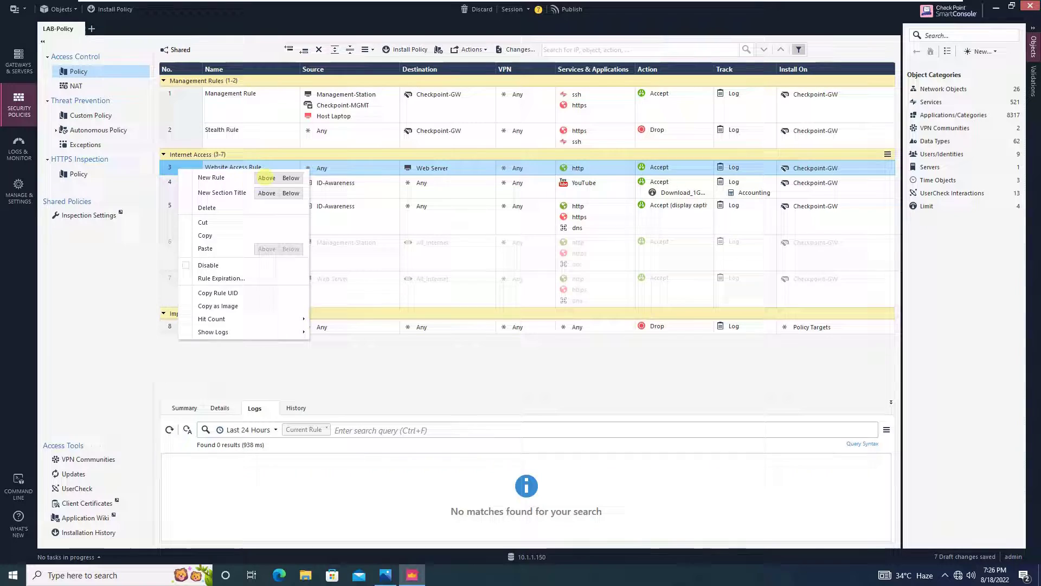
{"action": "left_click", "coordinate": [266, 178]}
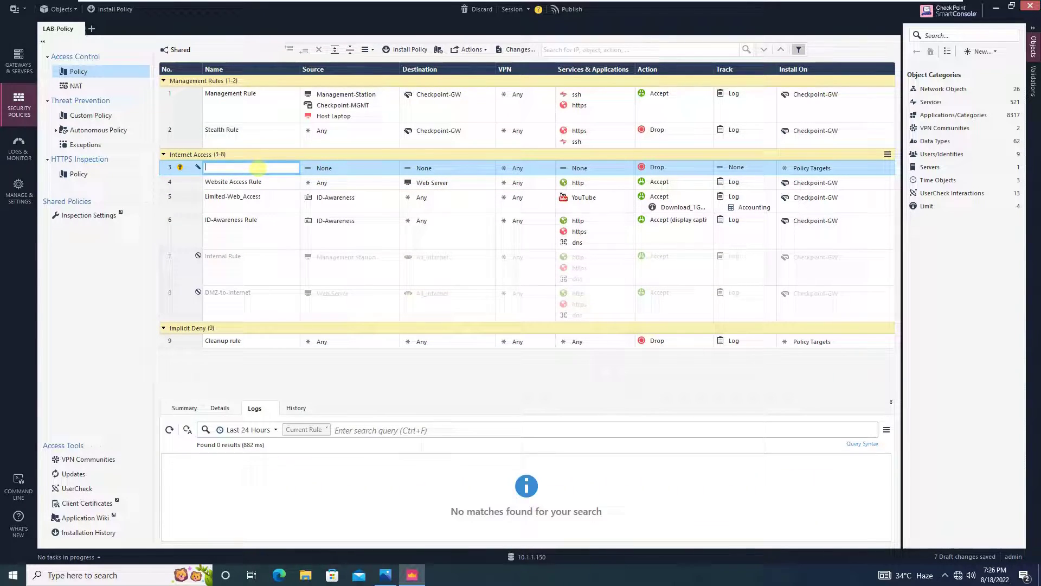
{"action": "type", "text": "Remote Access"}
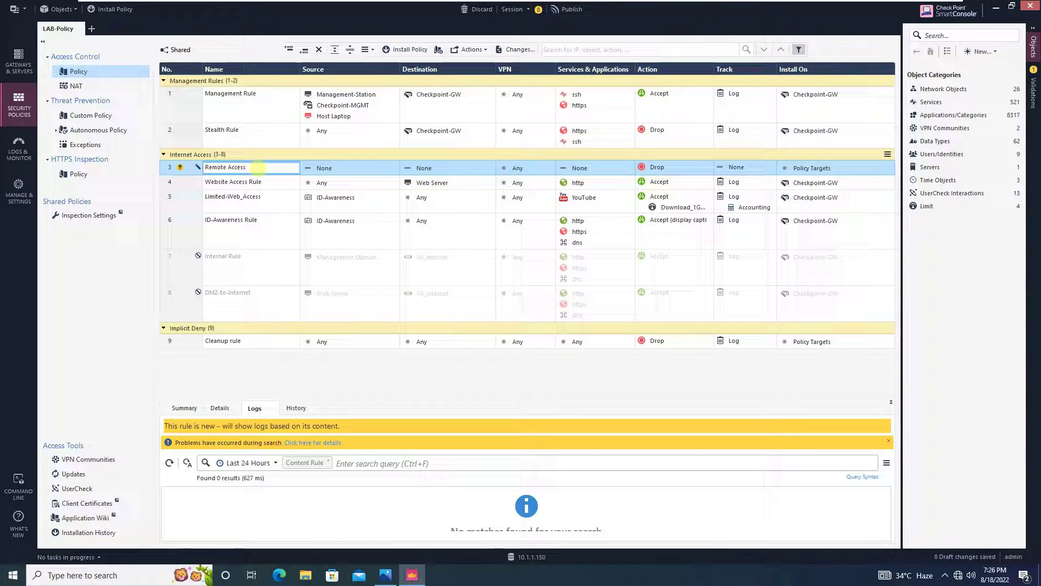
Set the Remote Access rule's source to VPN-Access
{"action": "left_click", "coordinate": [369, 165]}
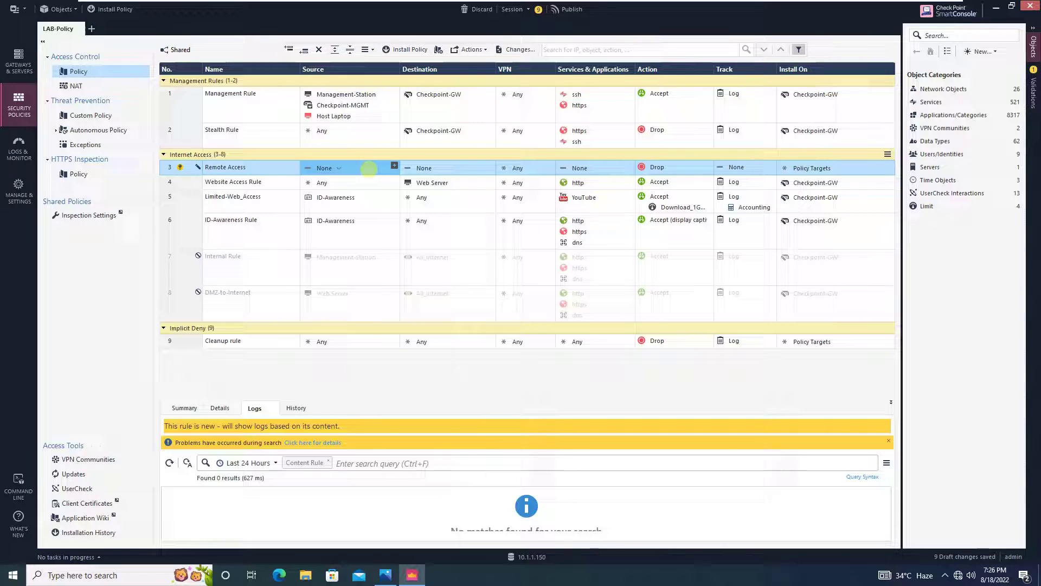
{"action": "left_click", "coordinate": [394, 165]}
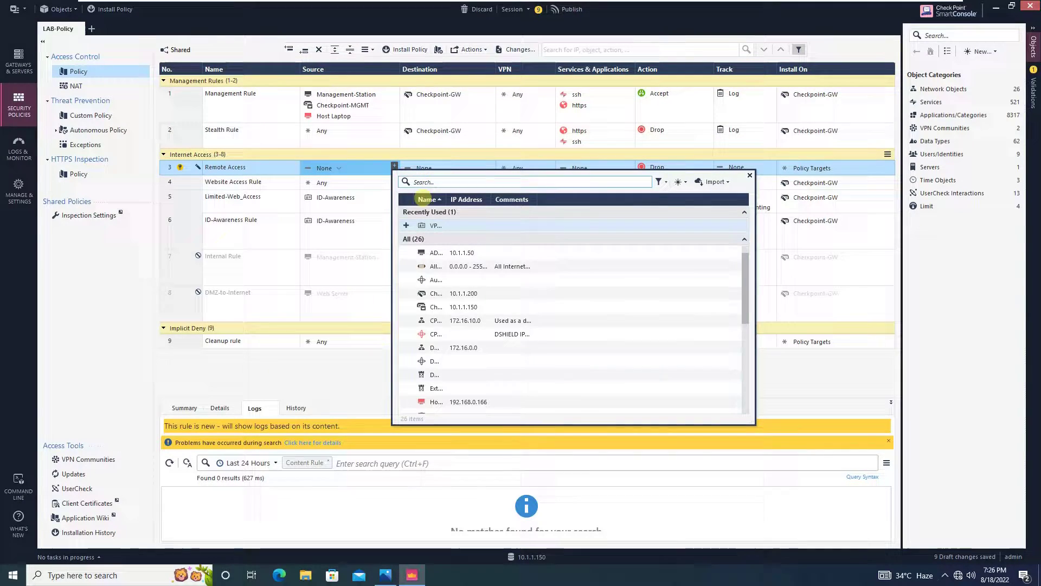
{"action": "left_click", "coordinate": [406, 225]}
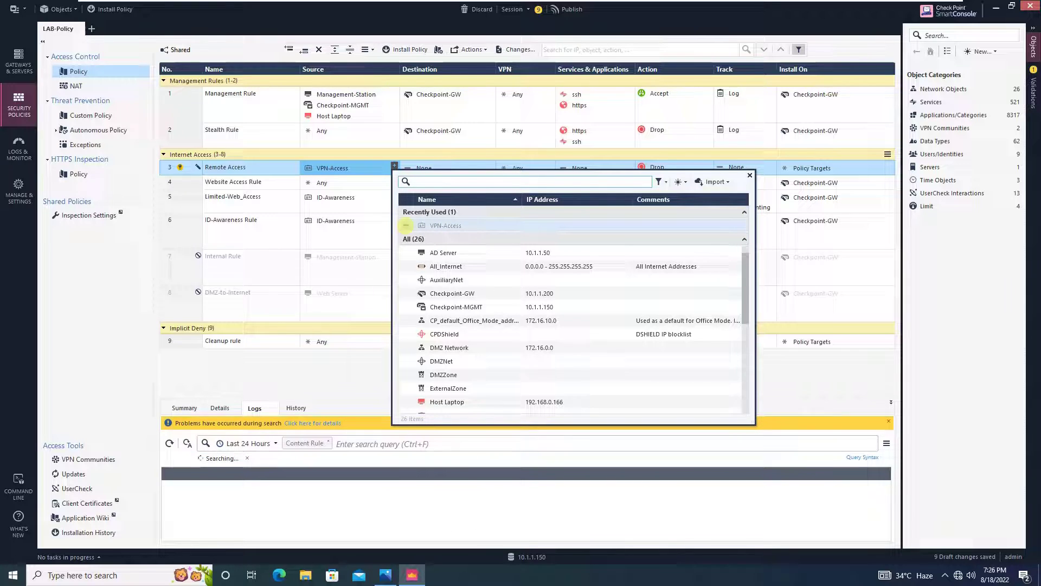
{"action": "left_click", "coordinate": [750, 175]}
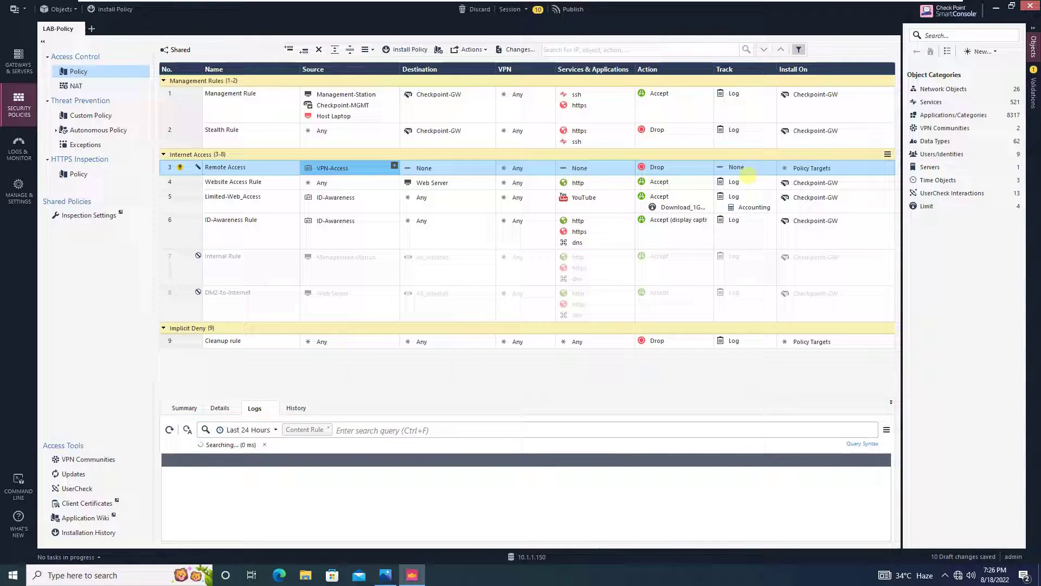
Set the rule's destination to Internal LAN, checking the CP Lab network diagram
{"action": "left_click", "coordinate": [452, 169]}
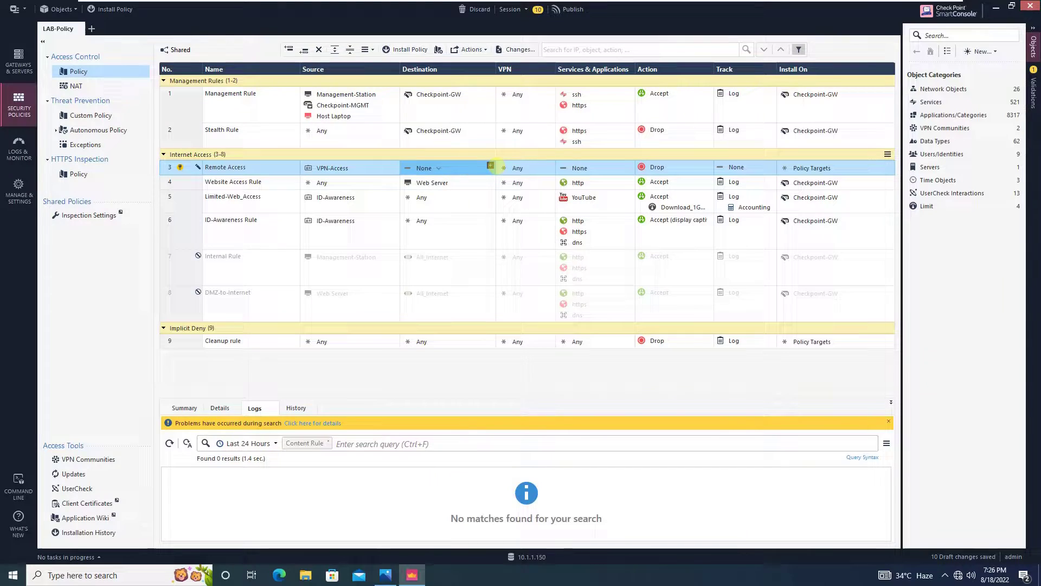
{"action": "left_click", "coordinate": [490, 164]}
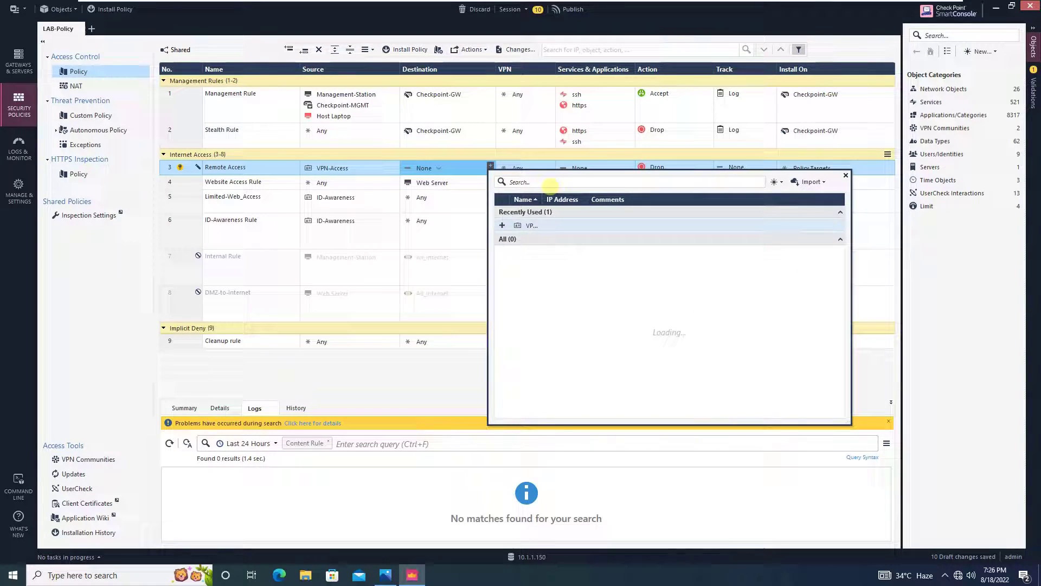
{"action": "type", "text": "inter"}
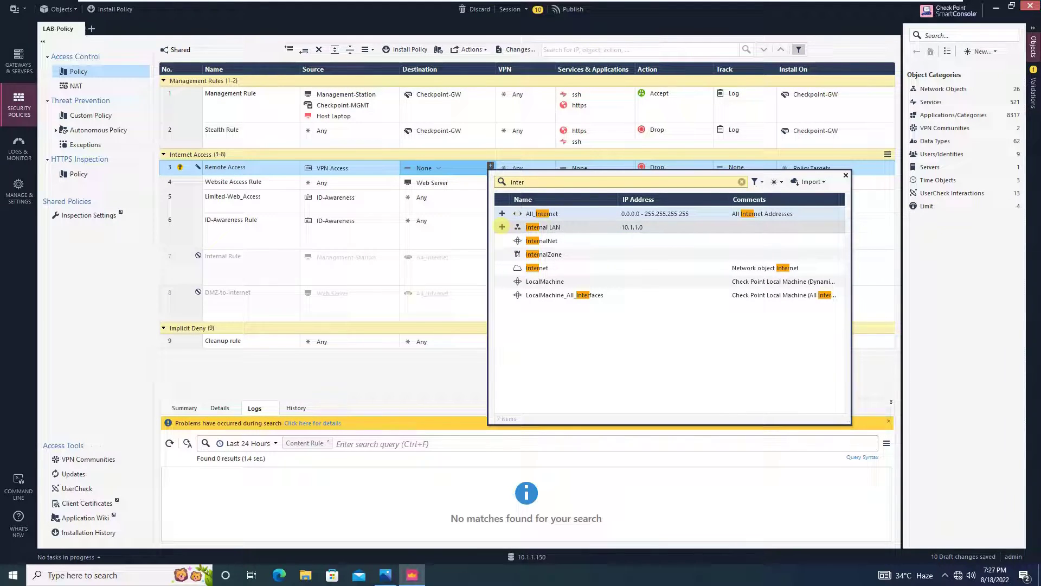
{"action": "left_click", "coordinate": [502, 227]}
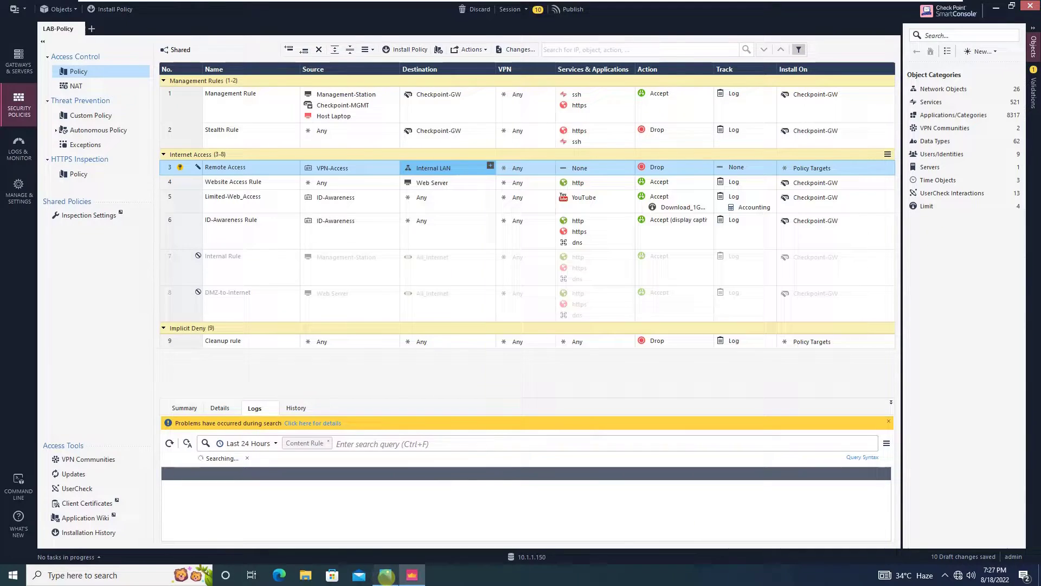
{"action": "left_click", "coordinate": [386, 574]}
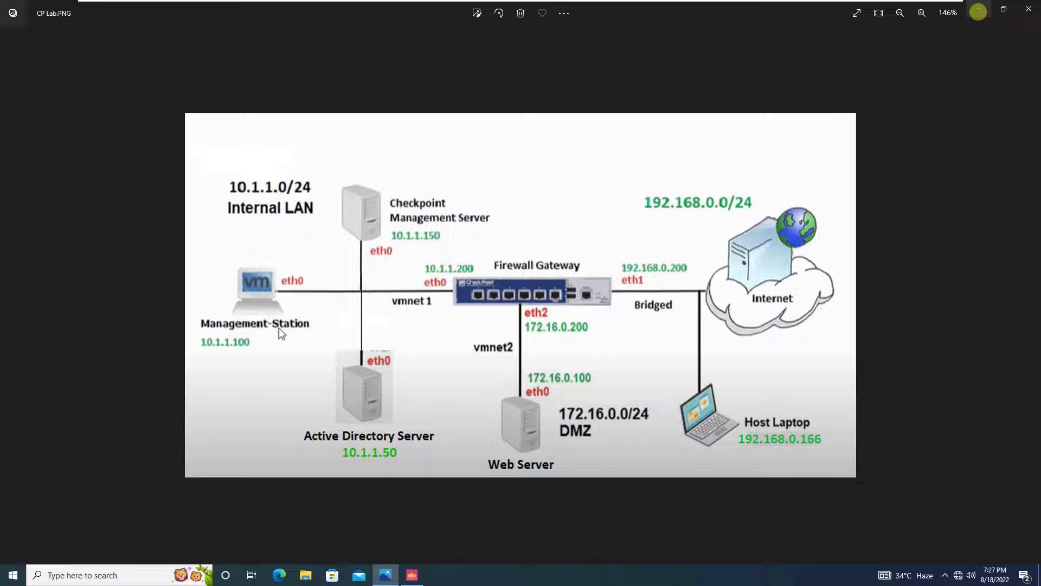
{"action": "left_click", "coordinate": [978, 11]}
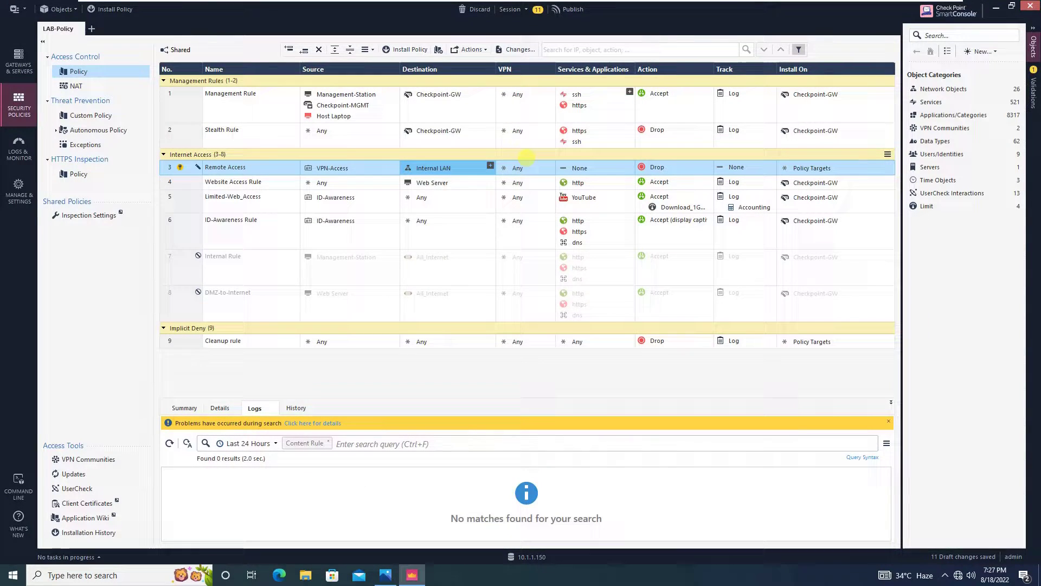
Make the Remote Access rule match the RemoteAccess VPN community
{"action": "right_click", "coordinate": [532, 167]}
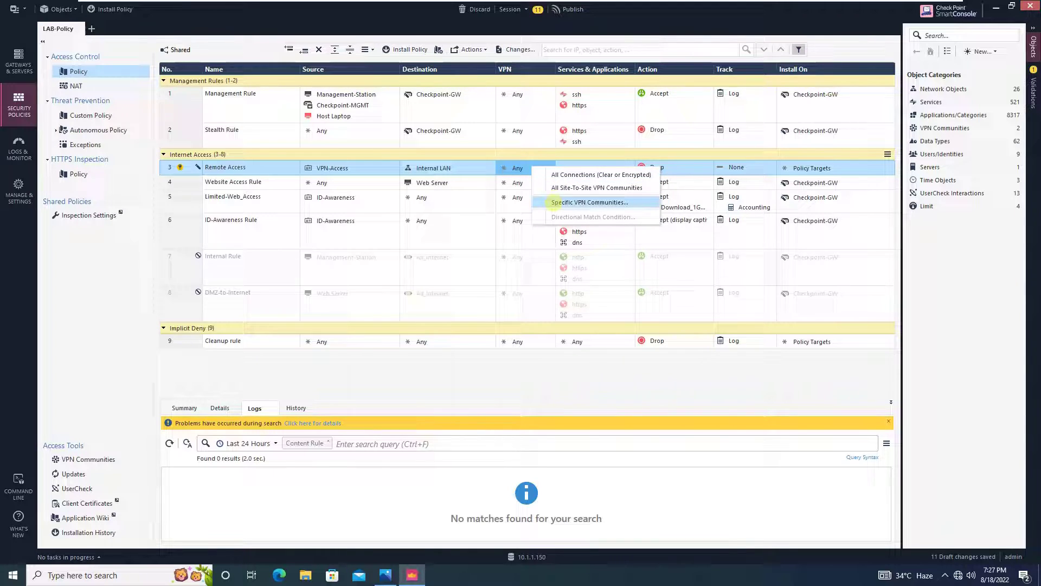
{"action": "left_click", "coordinate": [554, 203]}
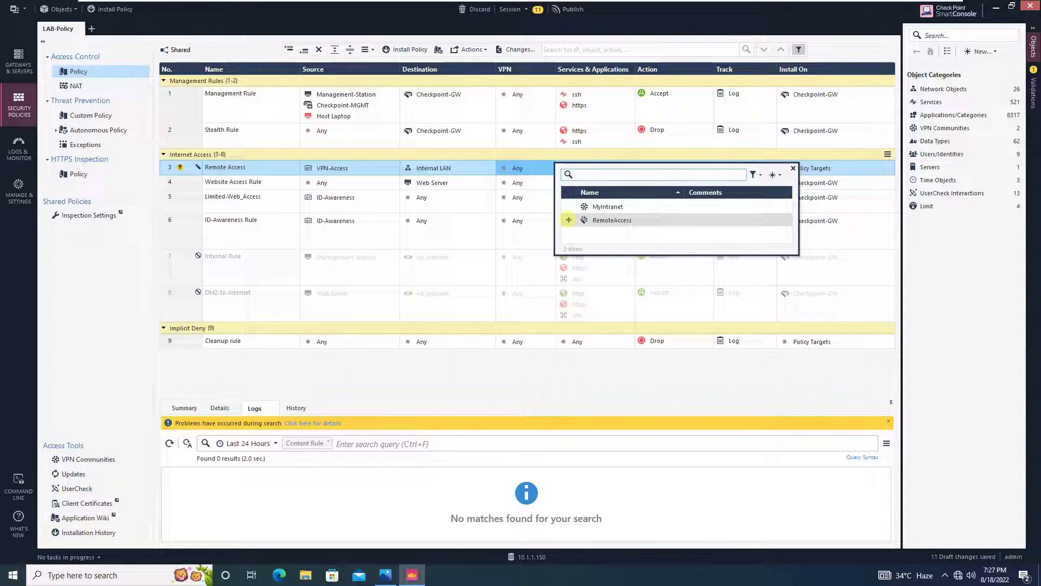
{"action": "left_click", "coordinate": [568, 220]}
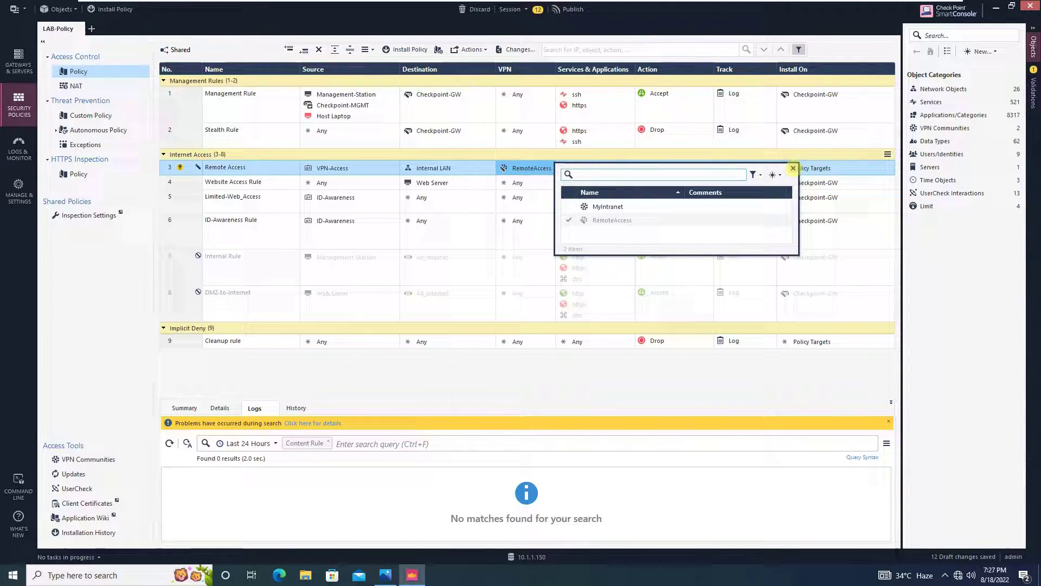
{"action": "left_click", "coordinate": [794, 168]}
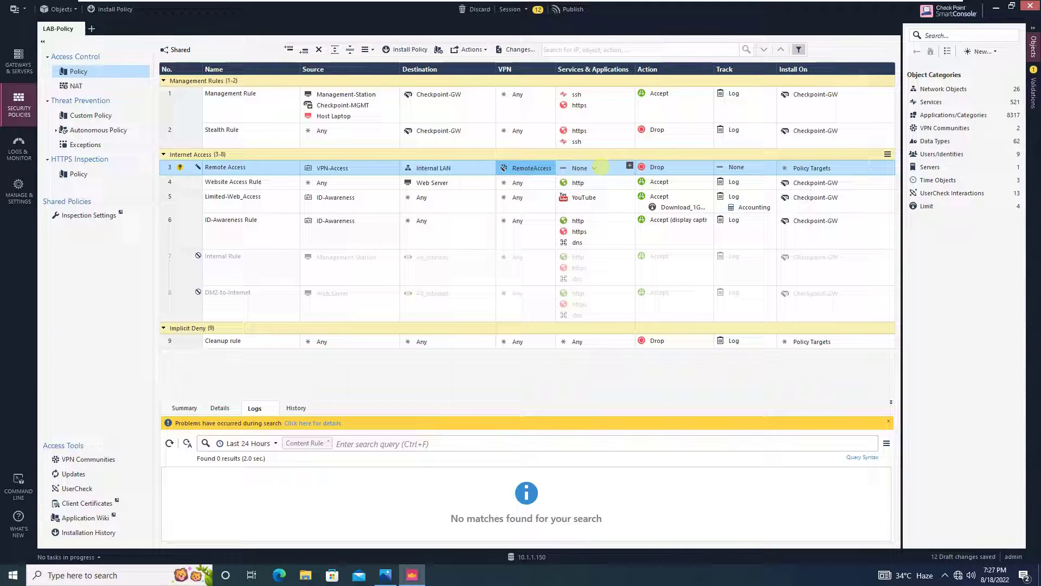
Set services to Any, action to Accept, track to Log, and install on Checkpoint-GW
{"action": "left_click", "coordinate": [595, 168]}
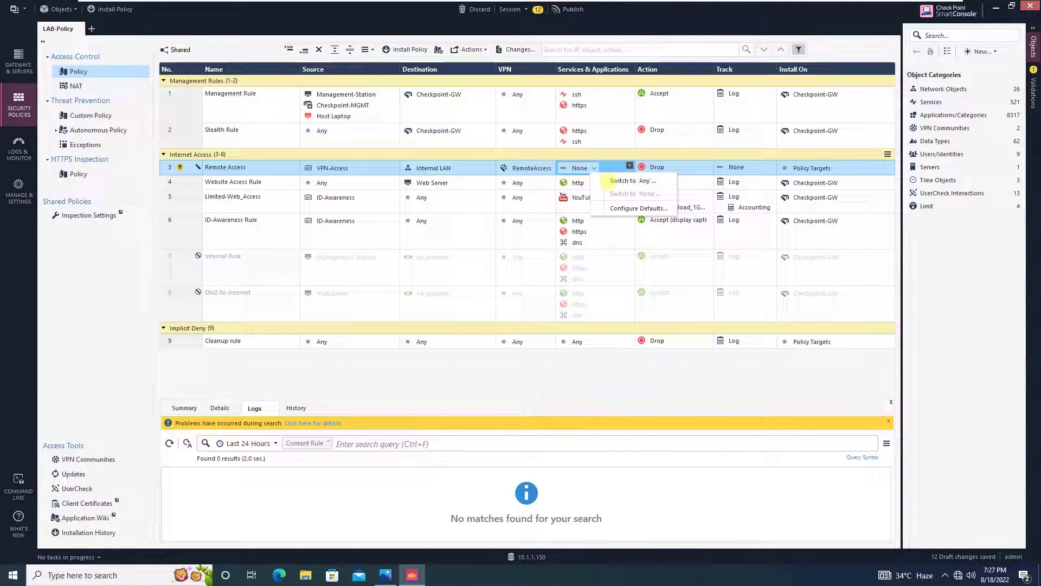
{"action": "left_click", "coordinate": [608, 181]}
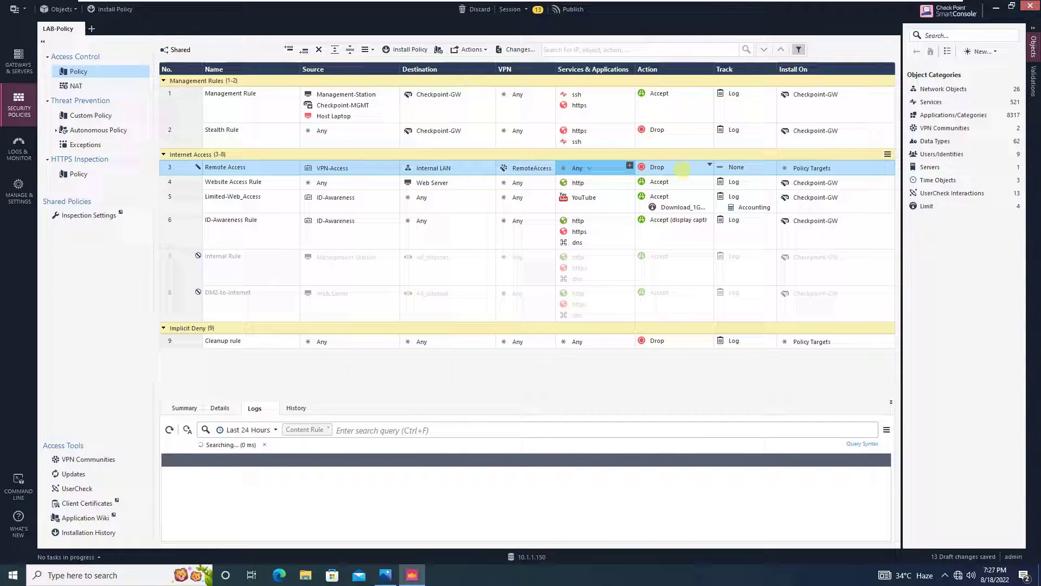
{"action": "left_click", "coordinate": [710, 165]}
{"action": "left_click", "coordinate": [710, 165]}
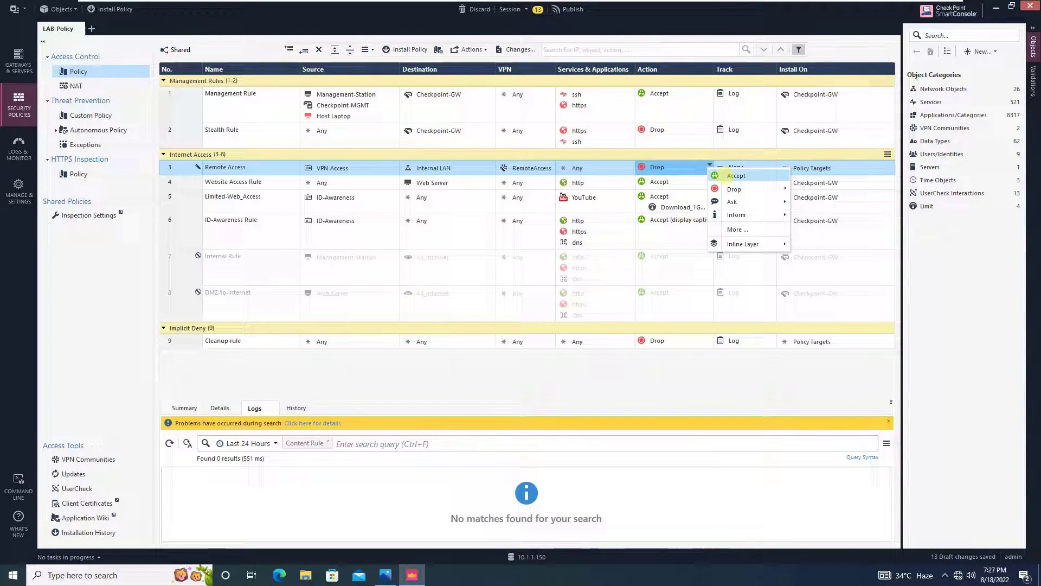
{"action": "left_click", "coordinate": [732, 173]}
{"action": "left_click", "coordinate": [748, 167]}
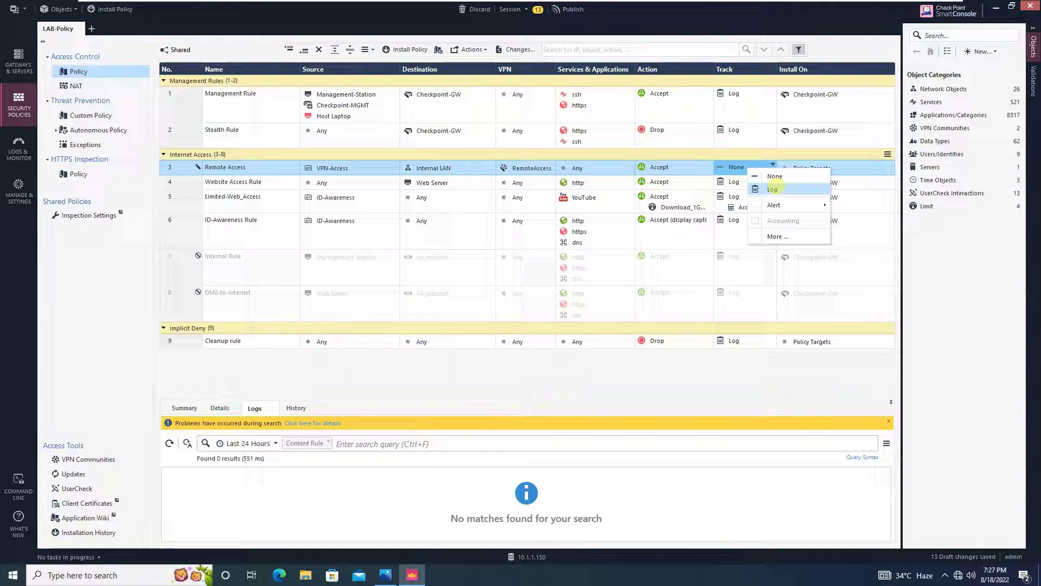
{"action": "left_click", "coordinate": [765, 189]}
{"action": "left_click", "coordinate": [813, 183]}
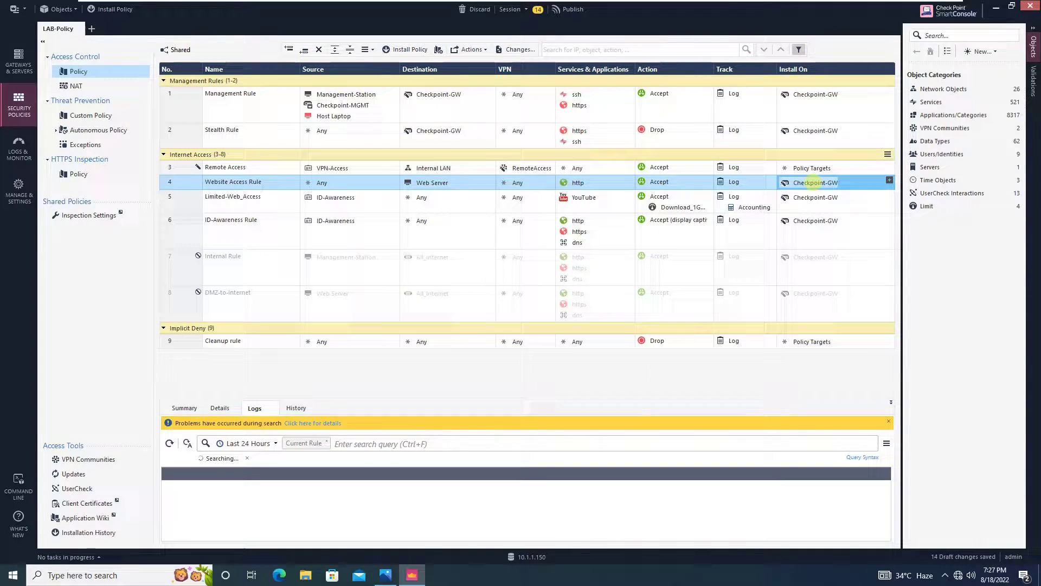
{"action": "left_click_drag", "start_coordinate": [812, 167], "coordinate": [814, 167]}
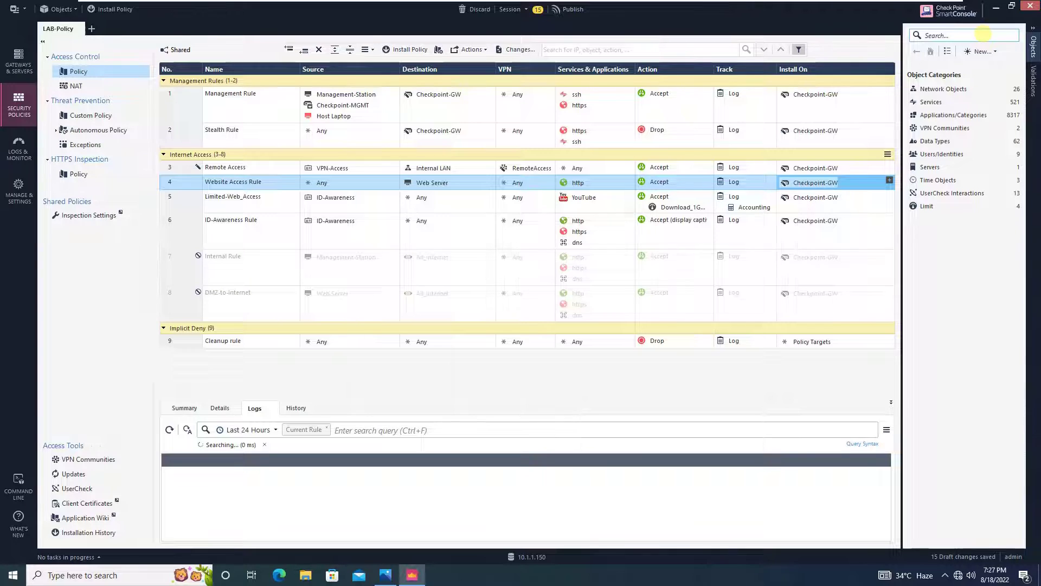
Change CP_default_Office_Mode_addresses_pool's network to 192.168.100.0 with mask 255.255.255.0
{"action": "left_click", "coordinate": [983, 34]}
{"action": "type", "text": "cp"}
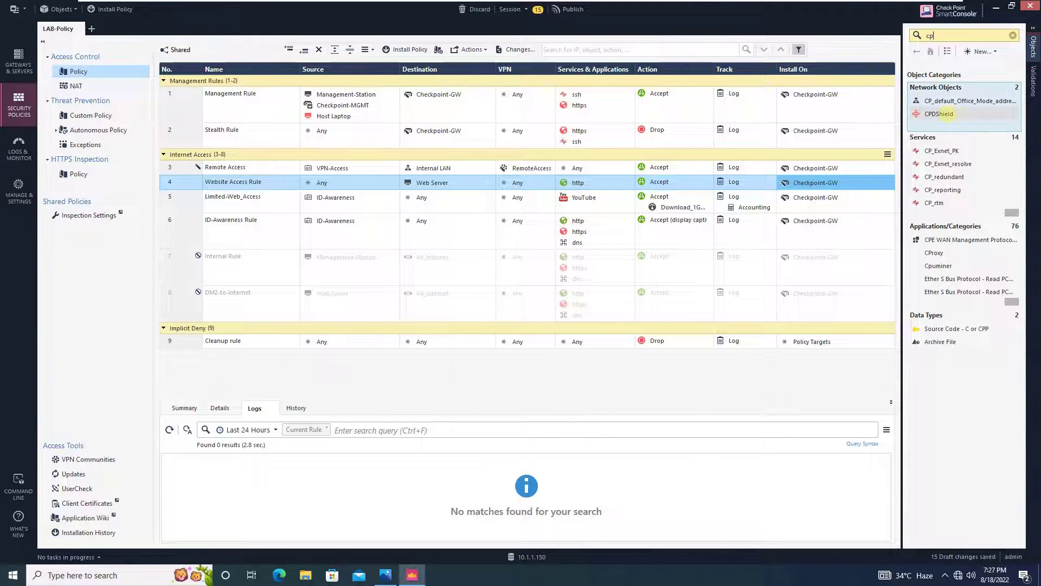
{"action": "left_click", "coordinate": [953, 106]}
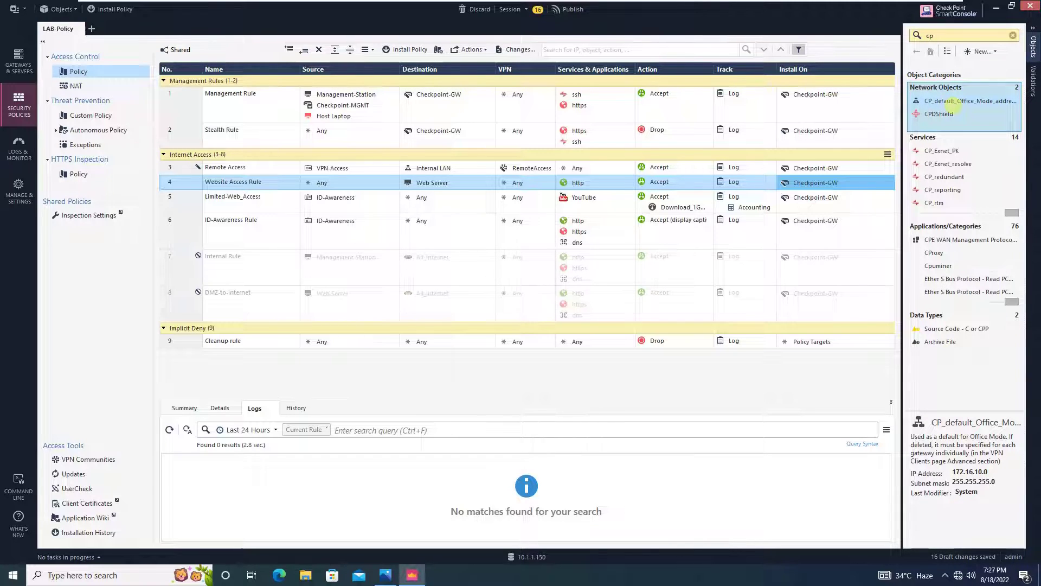
{"action": "double_click", "coordinate": [953, 104]}
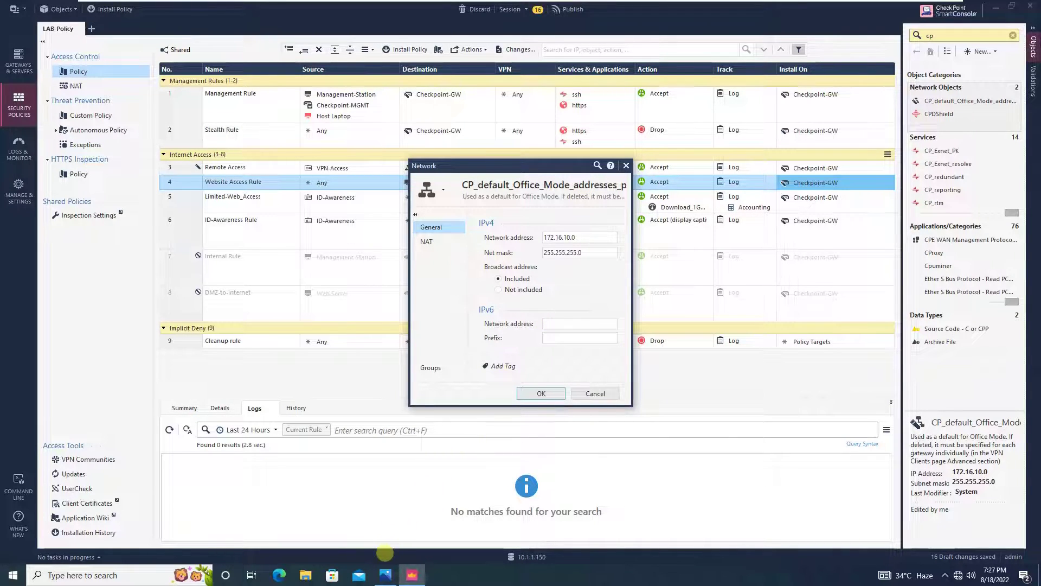
{"action": "left_click", "coordinate": [385, 574]}
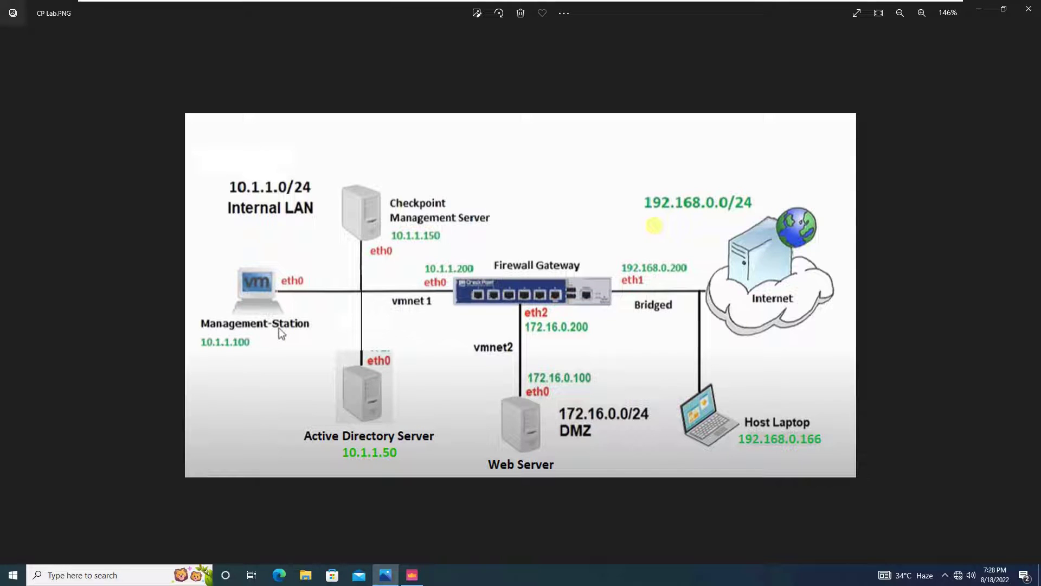
{"action": "left_click", "coordinate": [976, 9]}
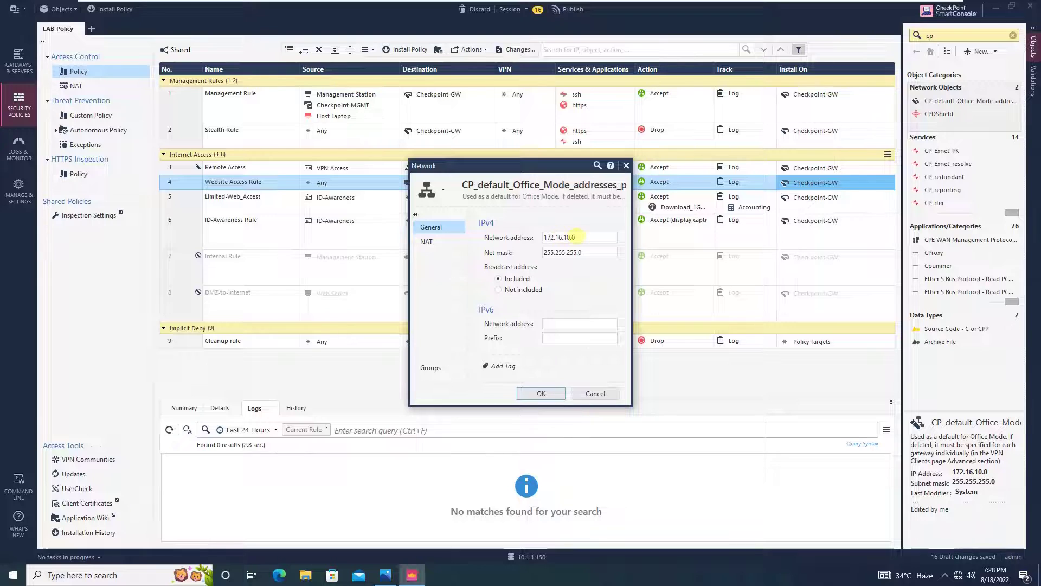
{"action": "double_click", "coordinate": [575, 237]}
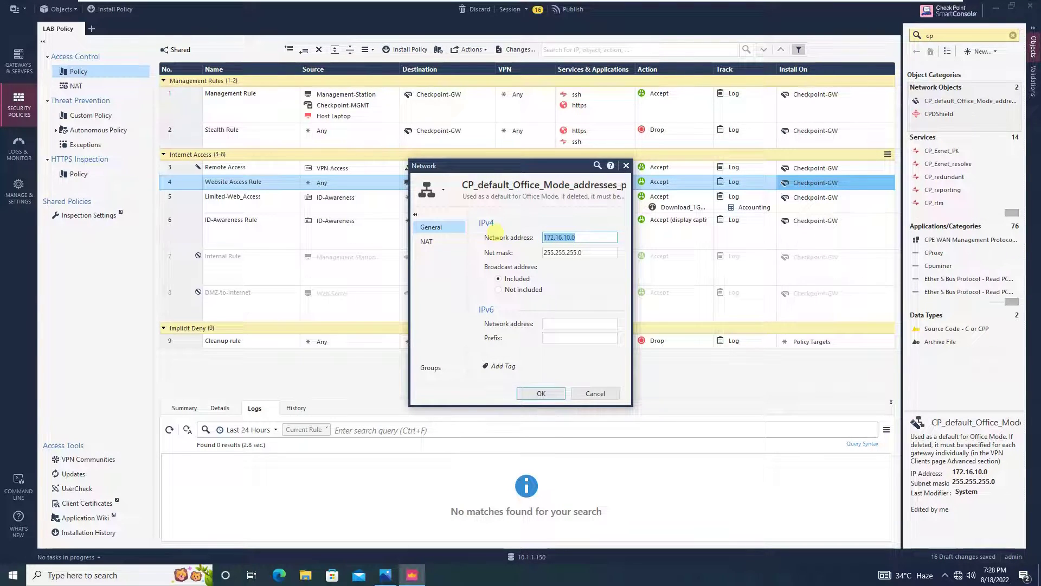
{"action": "type", "text": "192.168."}
{"action": "left_click", "coordinate": [547, 391]}
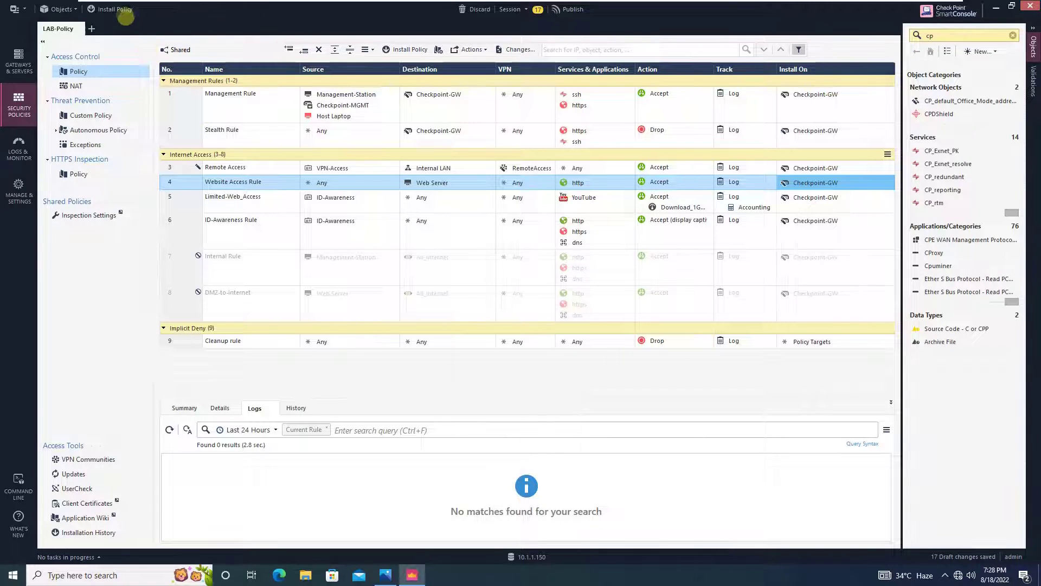
Publish the 17 draft changes using Publish & Install from Install Policy
{"action": "left_click", "coordinate": [111, 9]}
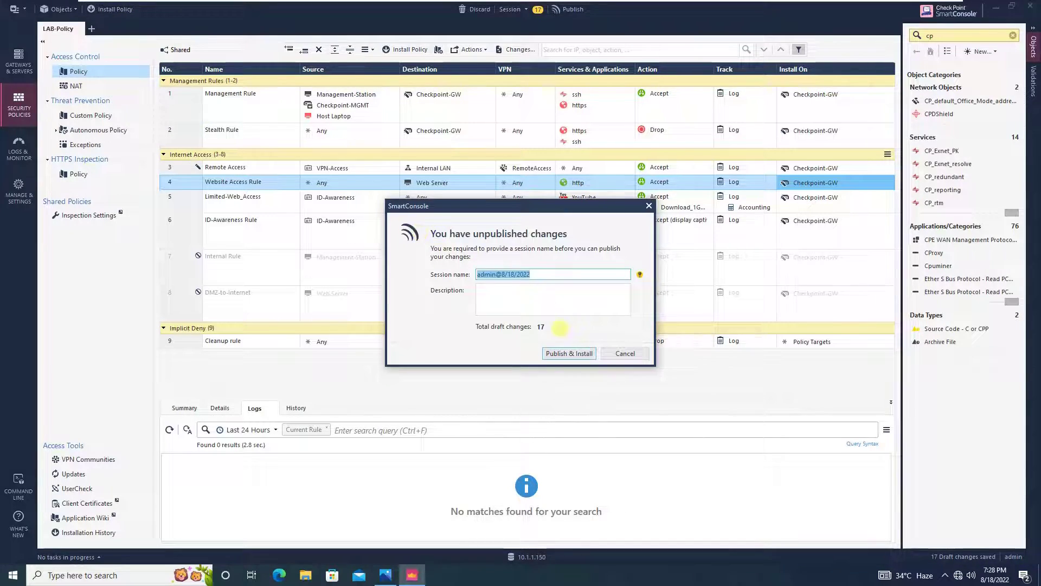
{"action": "left_click", "coordinate": [570, 353]}
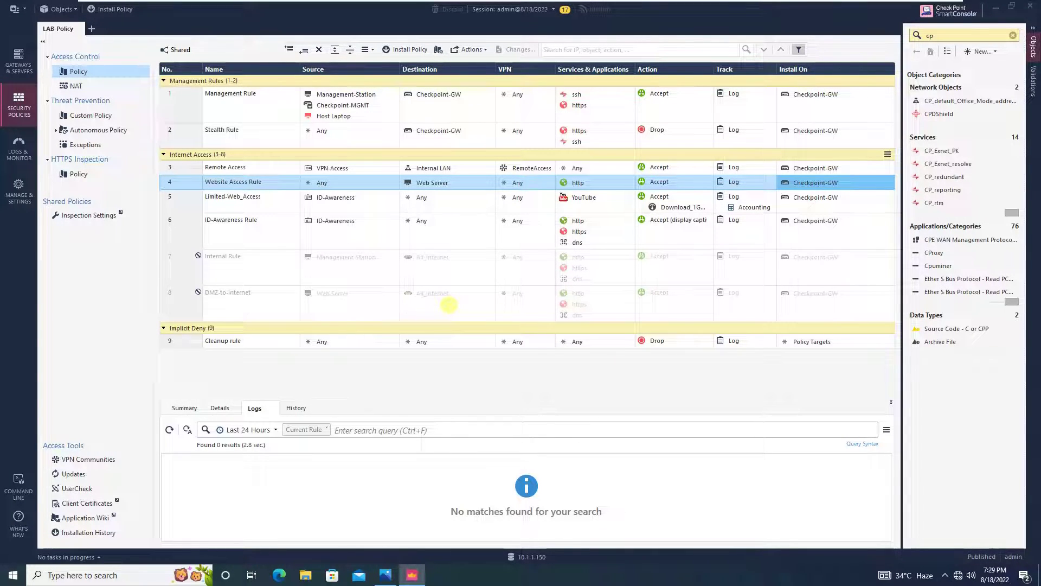
Install LAB-Policy on Checkpoint-GW, accepting the License/Contracts expiry warning
{"action": "key", "text": "ctrl+shift+Return"}
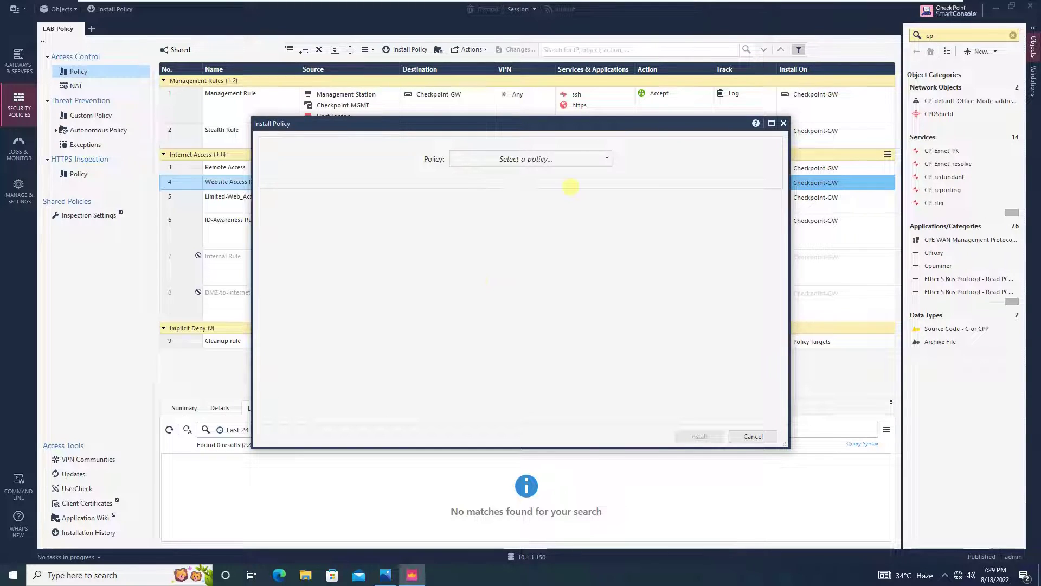
{"action": "left_click", "coordinate": [579, 159]}
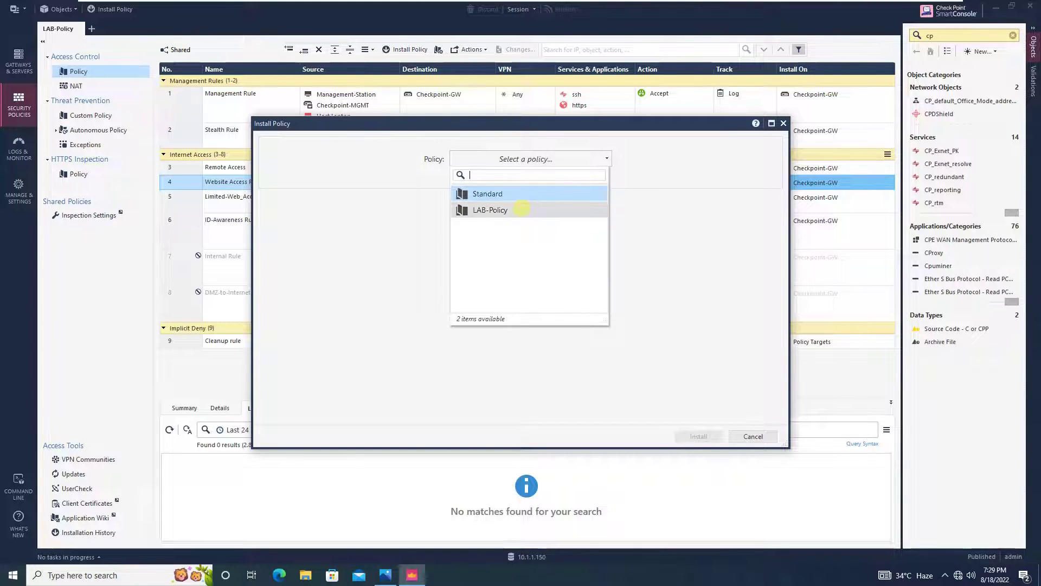
{"action": "left_click", "coordinate": [521, 210]}
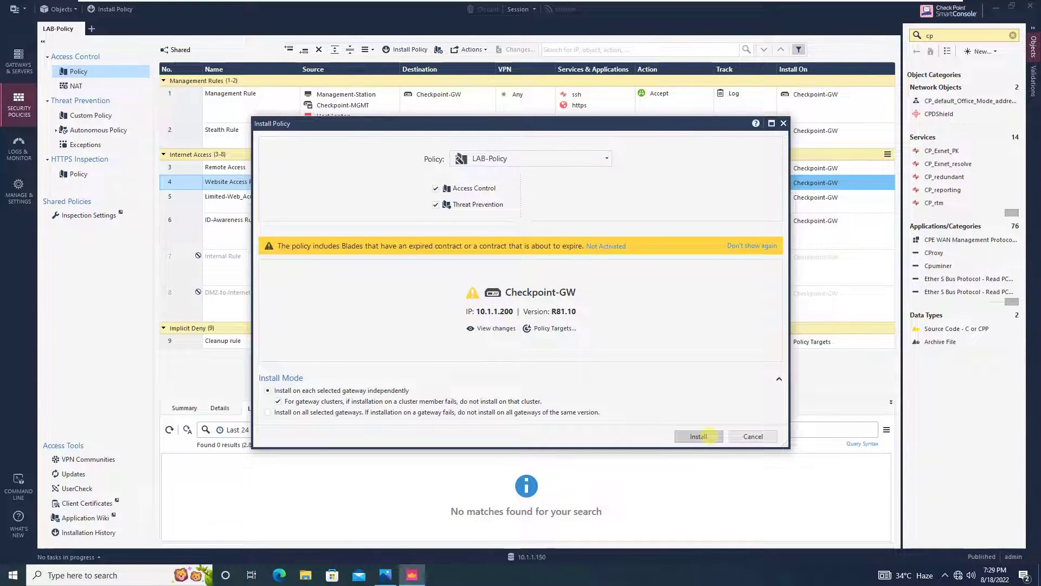
{"action": "left_click", "coordinate": [698, 436]}
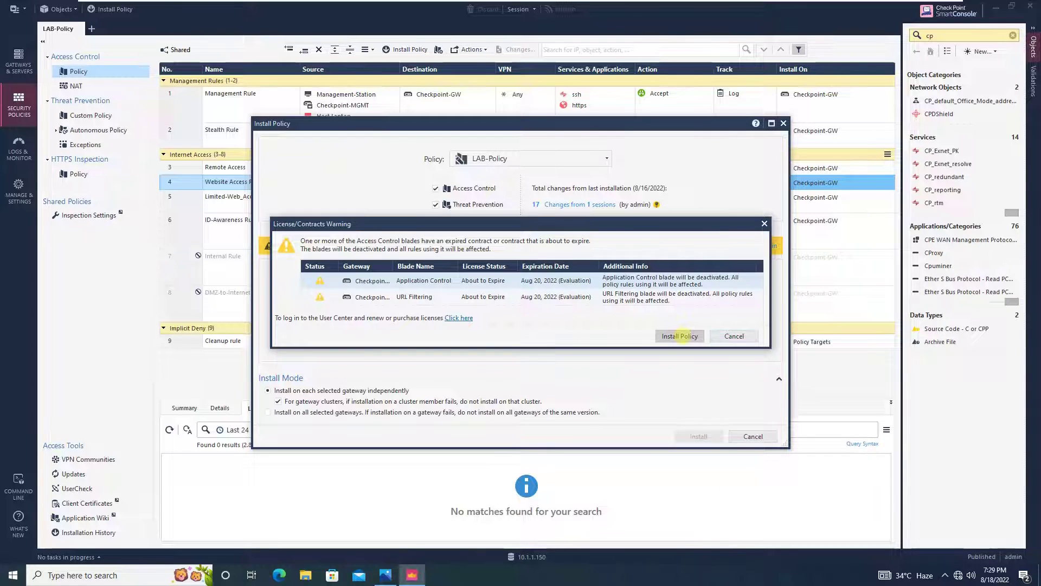
{"action": "left_click", "coordinate": [680, 336]}
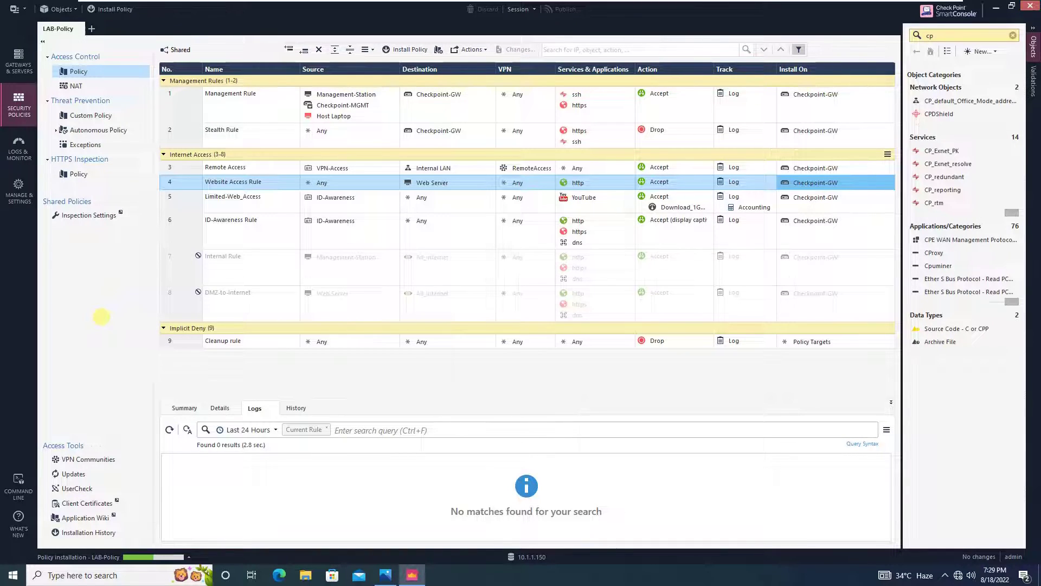
Exit the VMware full-screen view and minimise the virtual machine window
{"action": "mouse_move", "coordinate": [392, 4]}
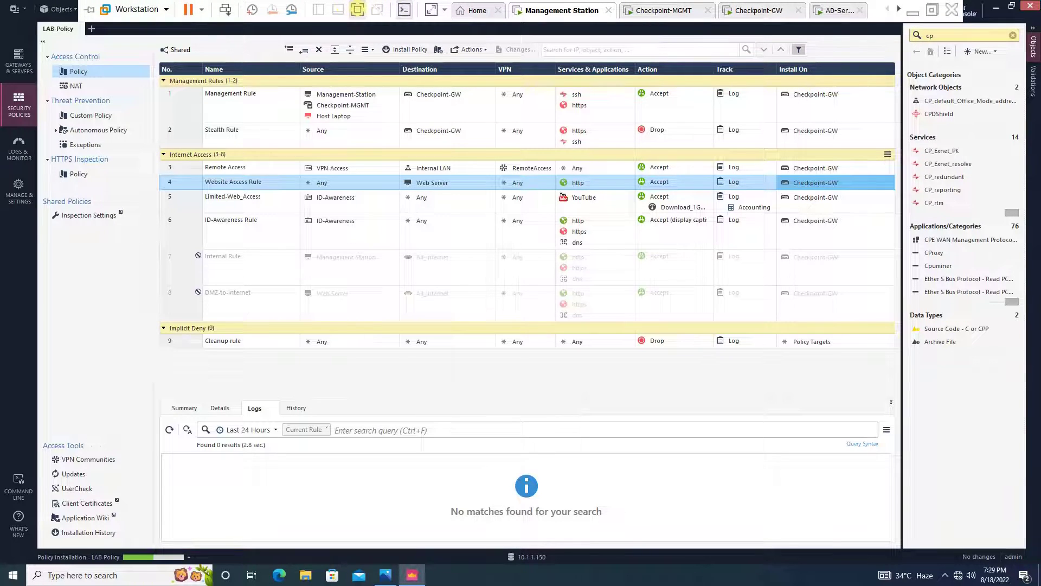
{"action": "left_click", "coordinate": [357, 9]}
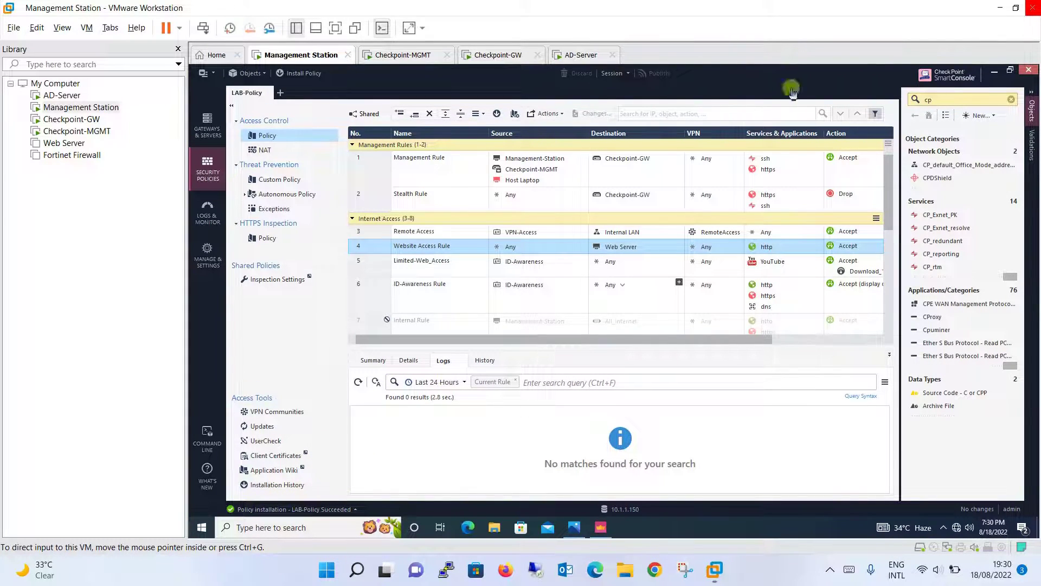
{"action": "left_click", "coordinate": [1001, 8]}
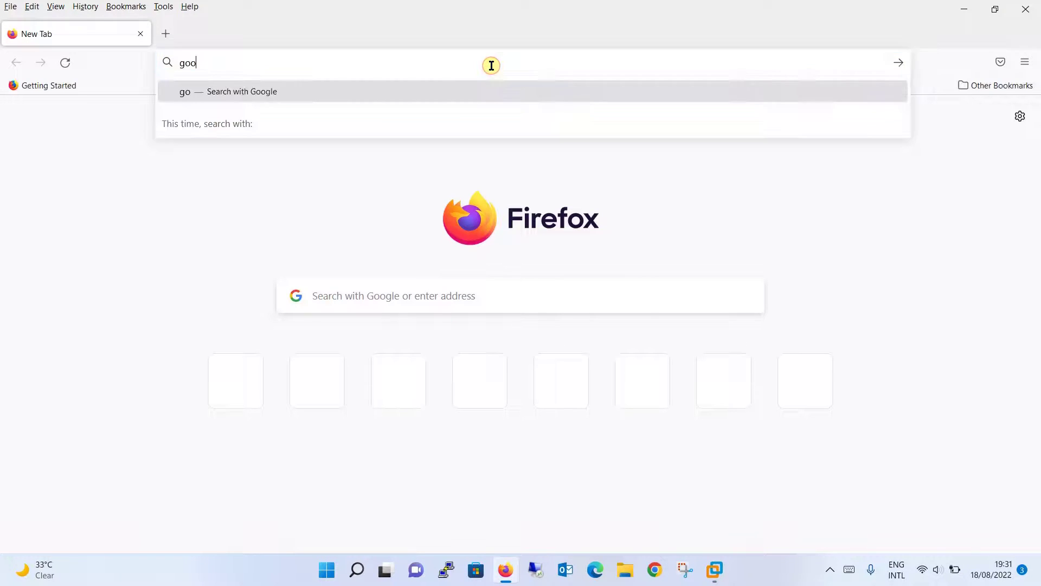
Load google.com and search for 'remote access vpn checkpoint'
{"action": "key", "text": "Return"}
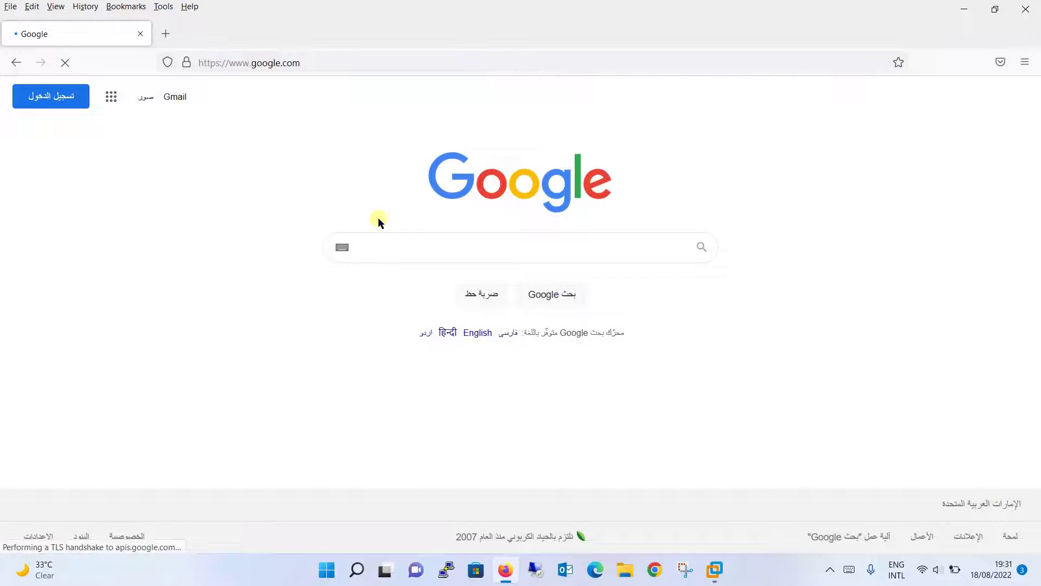
{"action": "left_click", "coordinate": [411, 241]}
{"action": "type", "text": "remote access"}
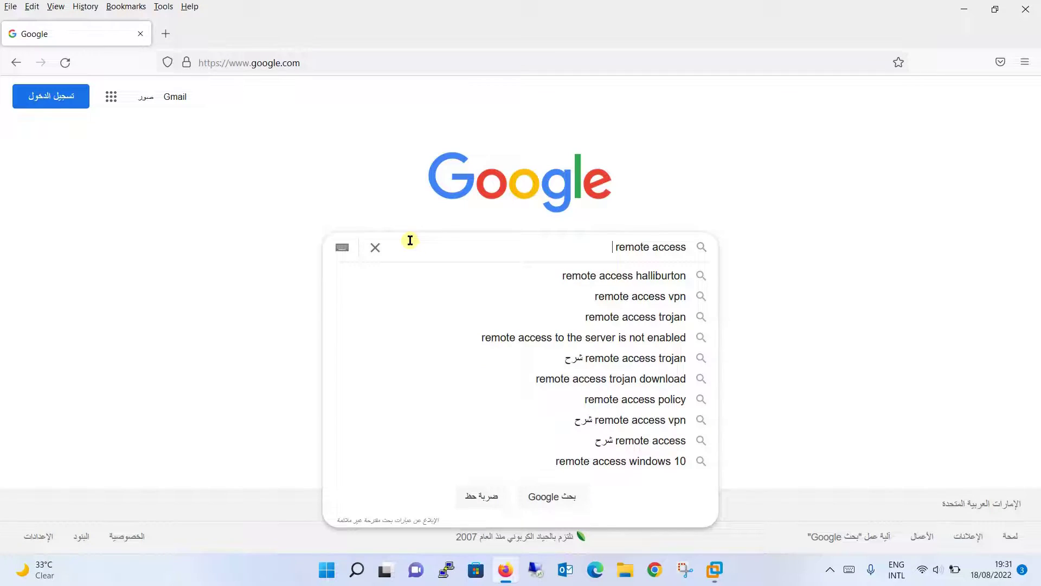
{"action": "type", "text": " vpn c"}
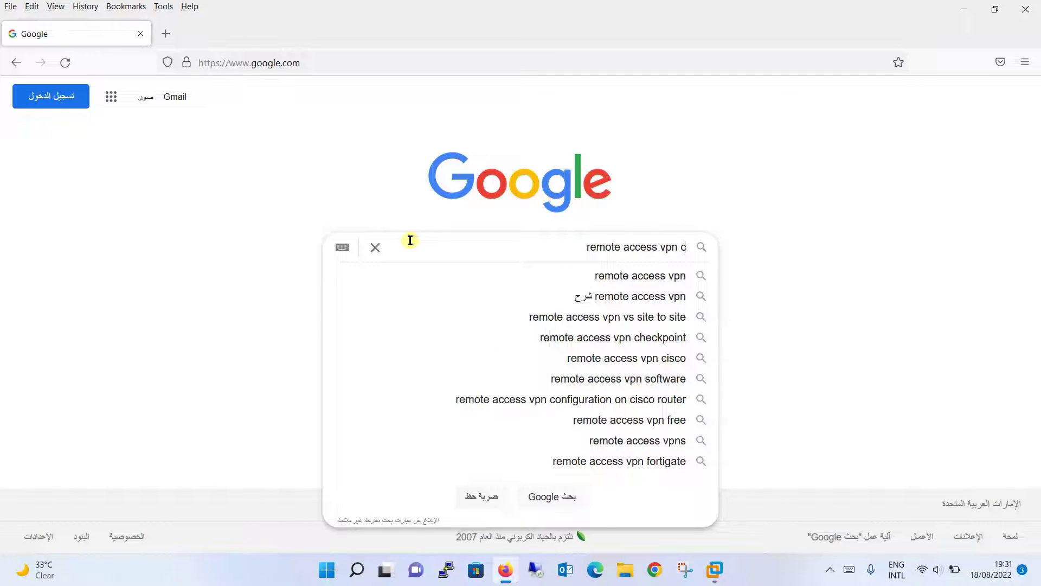
{"action": "type", "text": "heckpoint"}
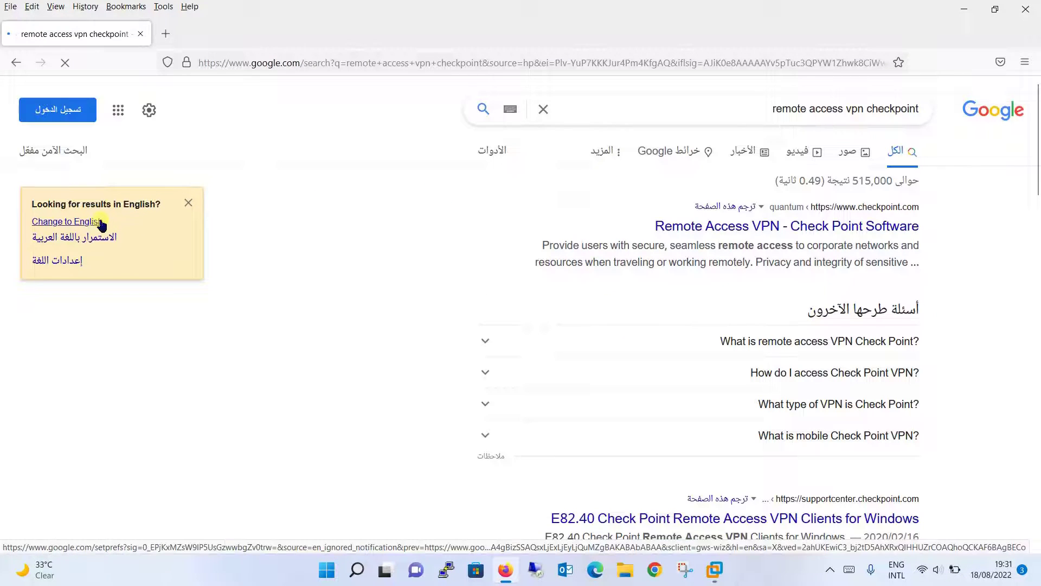
From the English results, reach the E86.50 Remote Access VPN Clients for Windows download page
{"action": "left_click", "coordinate": [101, 222]}
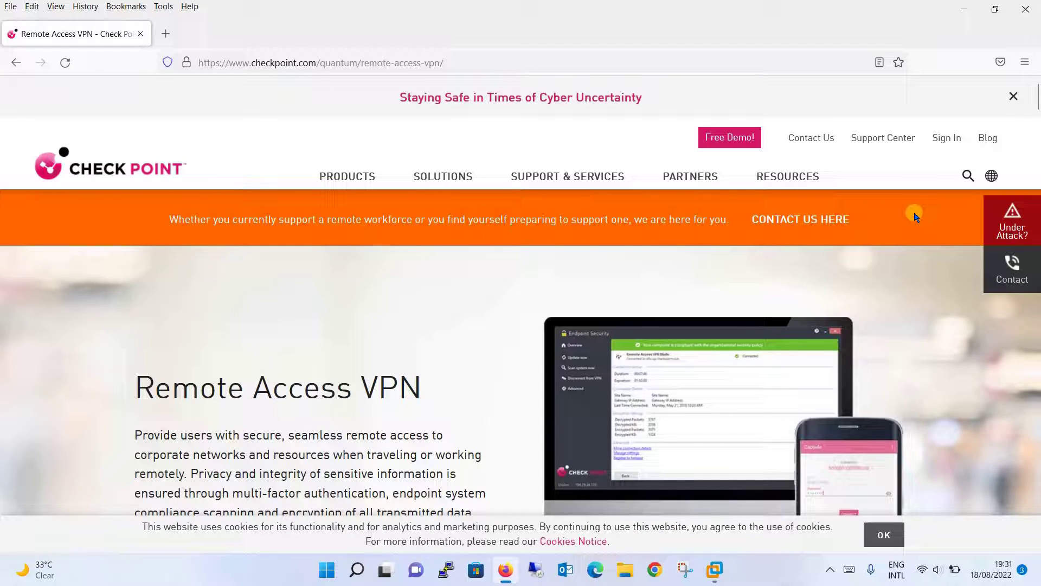
{"action": "scroll", "coordinate": [914, 216], "scroll_direction": "down", "scroll_amount": 5}
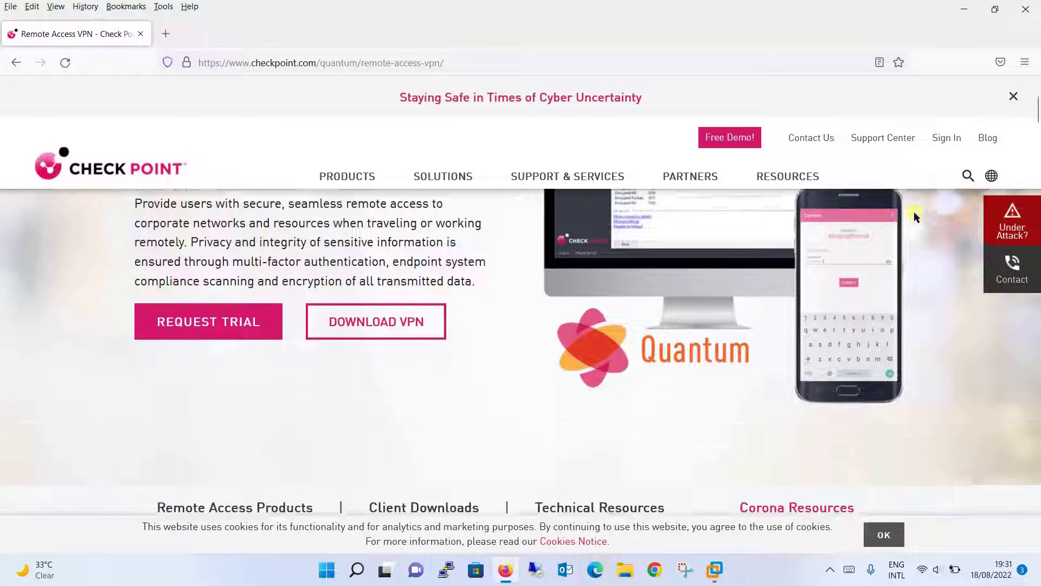
{"action": "left_click", "coordinate": [402, 308]}
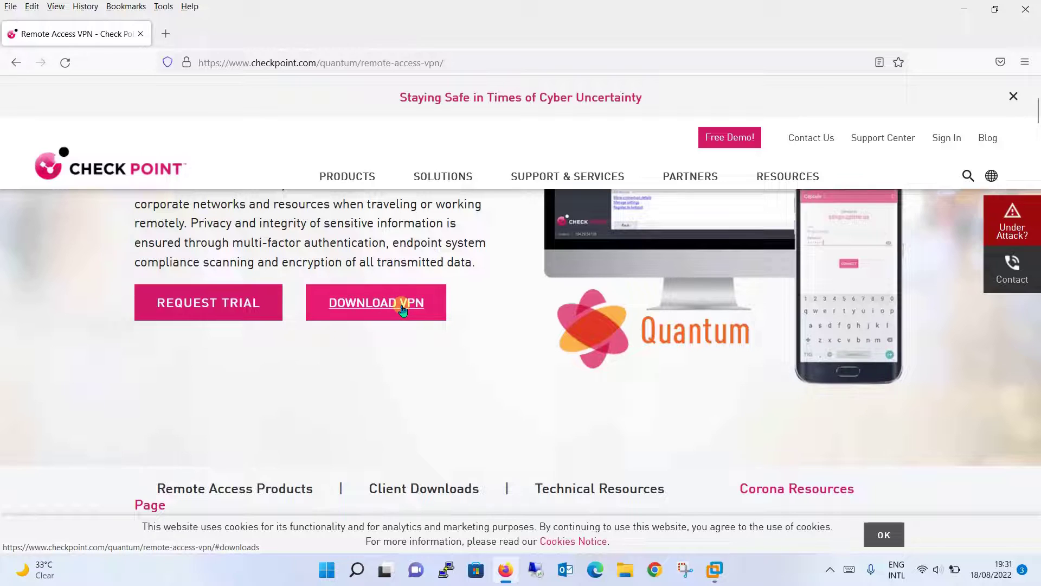
{"action": "scroll", "coordinate": [401, 307], "scroll_direction": "down", "scroll_amount": 2}
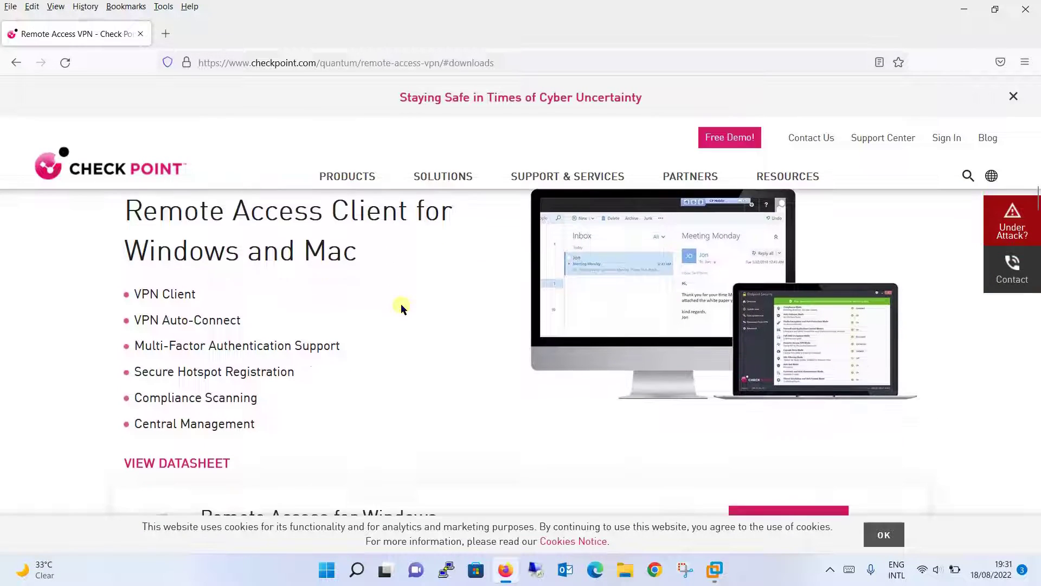
{"action": "scroll", "coordinate": [401, 304], "scroll_direction": "down", "scroll_amount": 3}
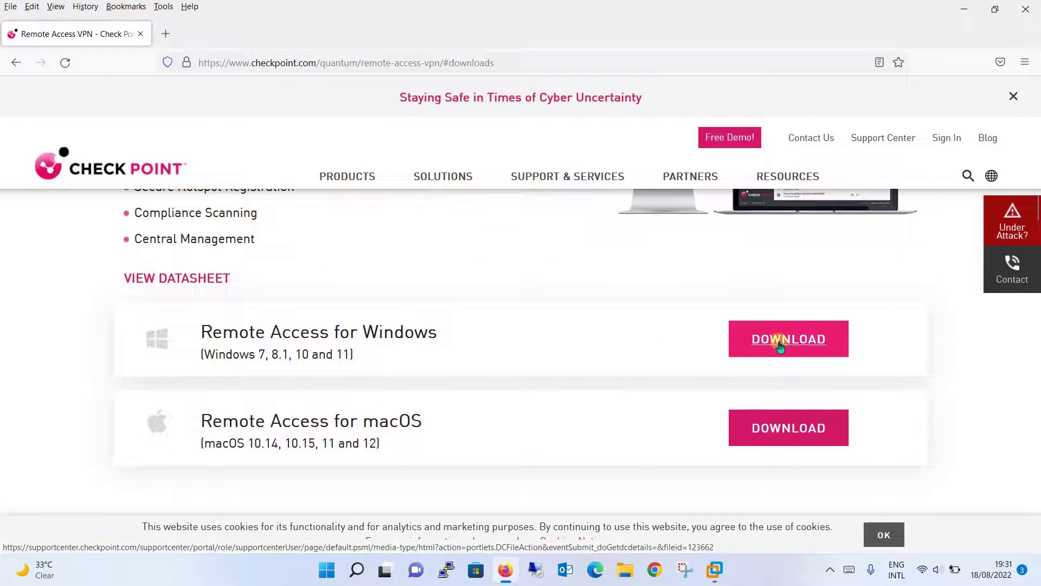
{"action": "left_click", "coordinate": [780, 346]}
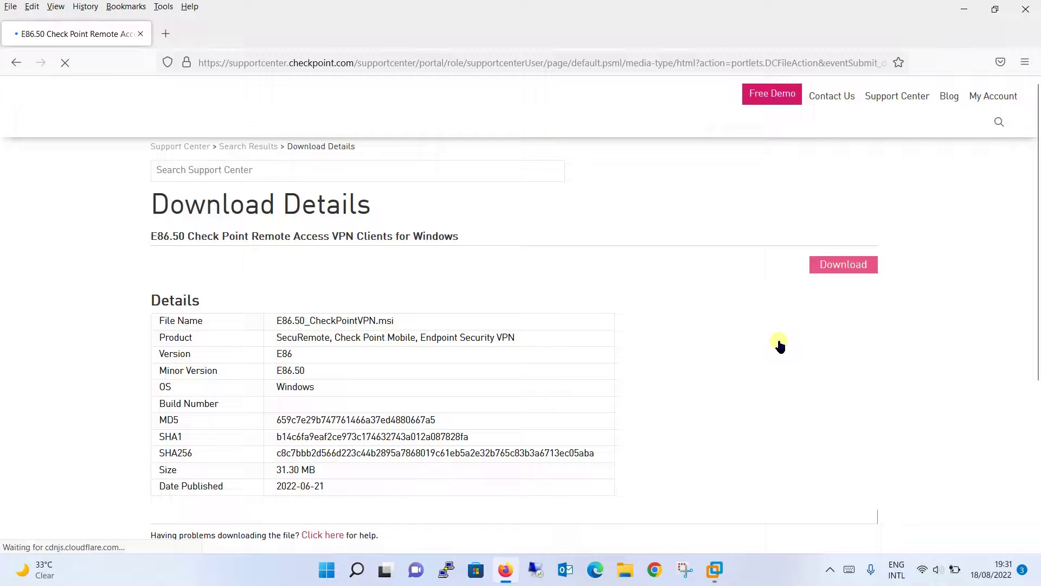
Download E86.50_CheckPointVPN.msi in Firefox and run it, removing download protection so the installer opens
{"action": "left_click", "coordinate": [843, 265]}
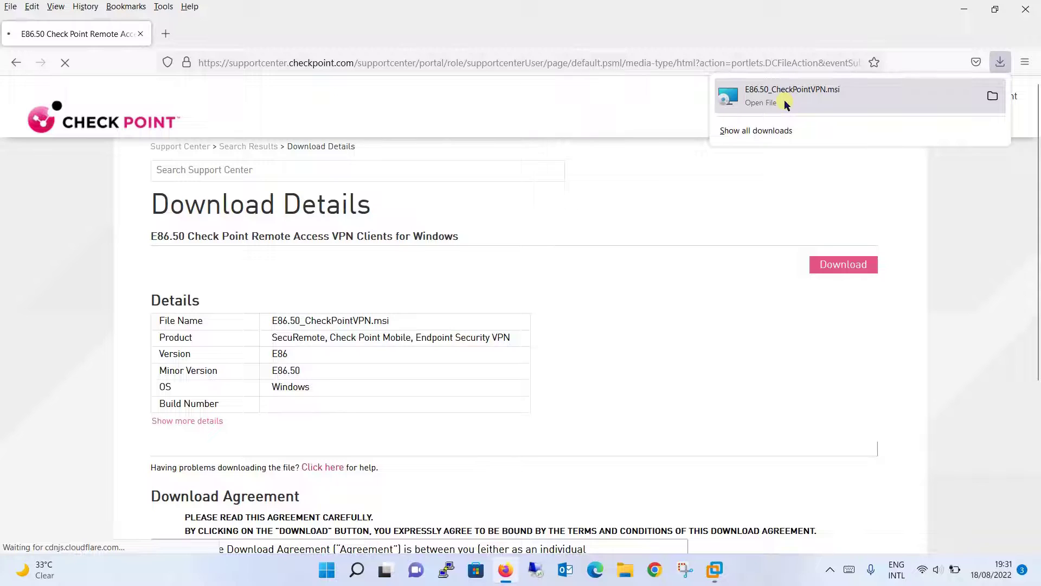
{"action": "left_click", "coordinate": [786, 104]}
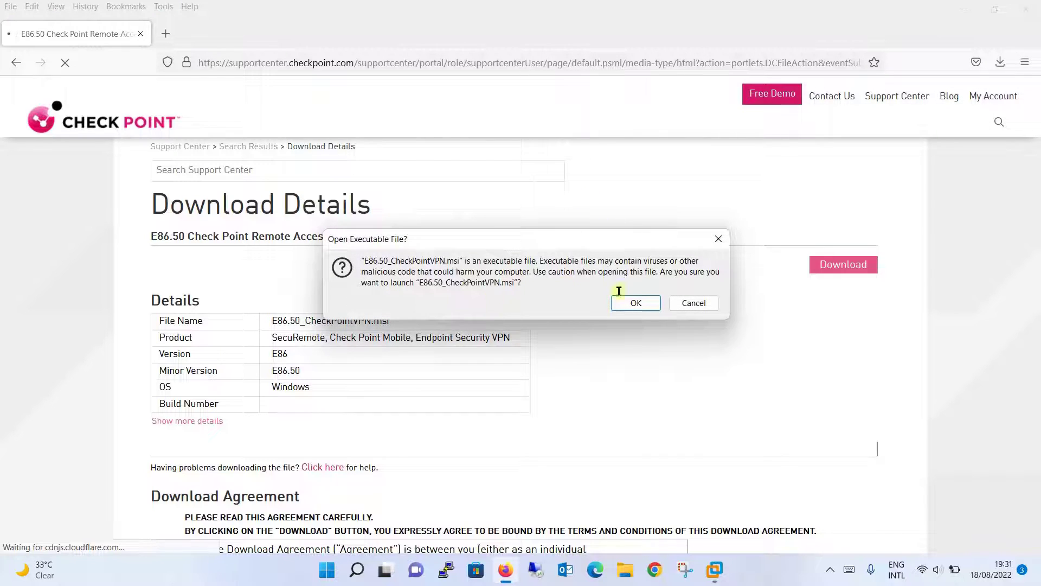
{"action": "left_click", "coordinate": [636, 303]}
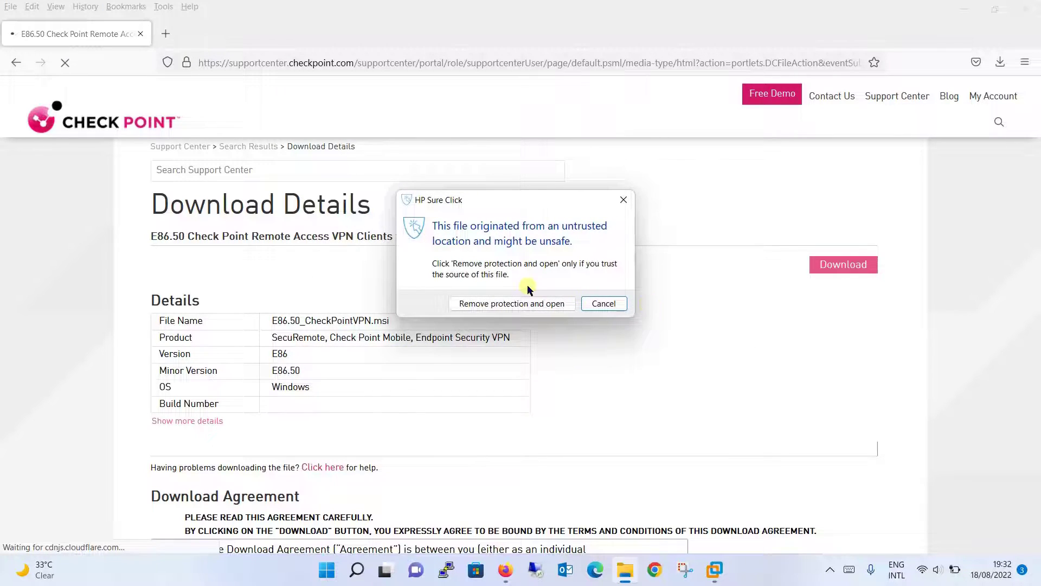
{"action": "left_click", "coordinate": [530, 303]}
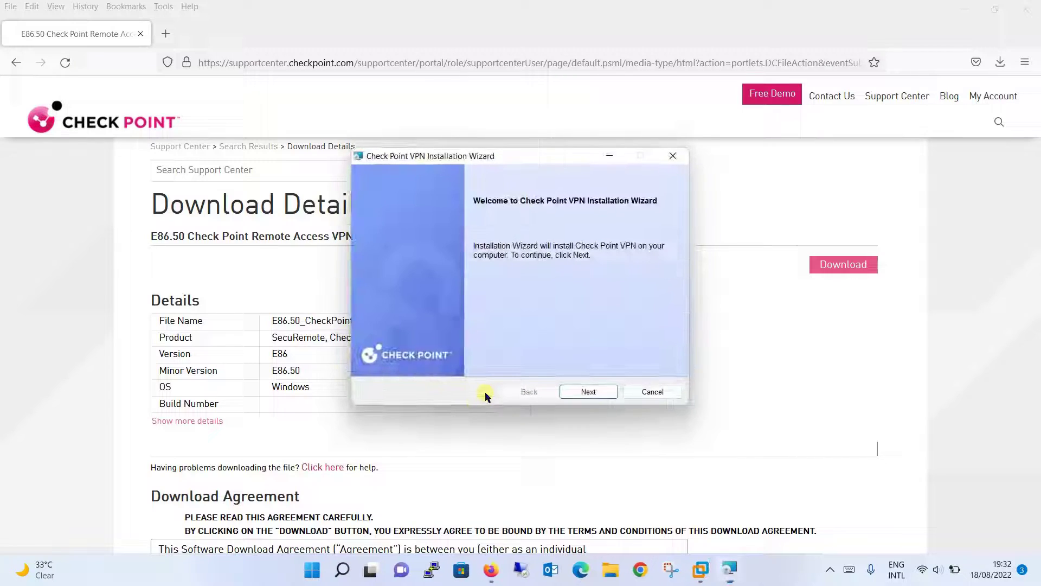
Accept the licence and start installing Endpoint Security VPN into the default folder
{"action": "left_click", "coordinate": [601, 392]}
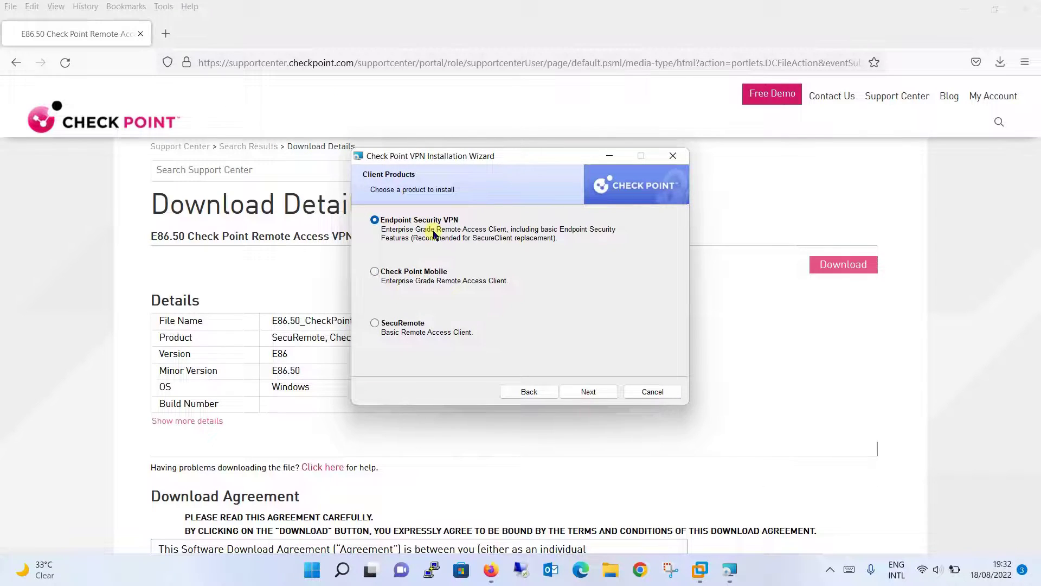
{"action": "left_click", "coordinate": [587, 393]}
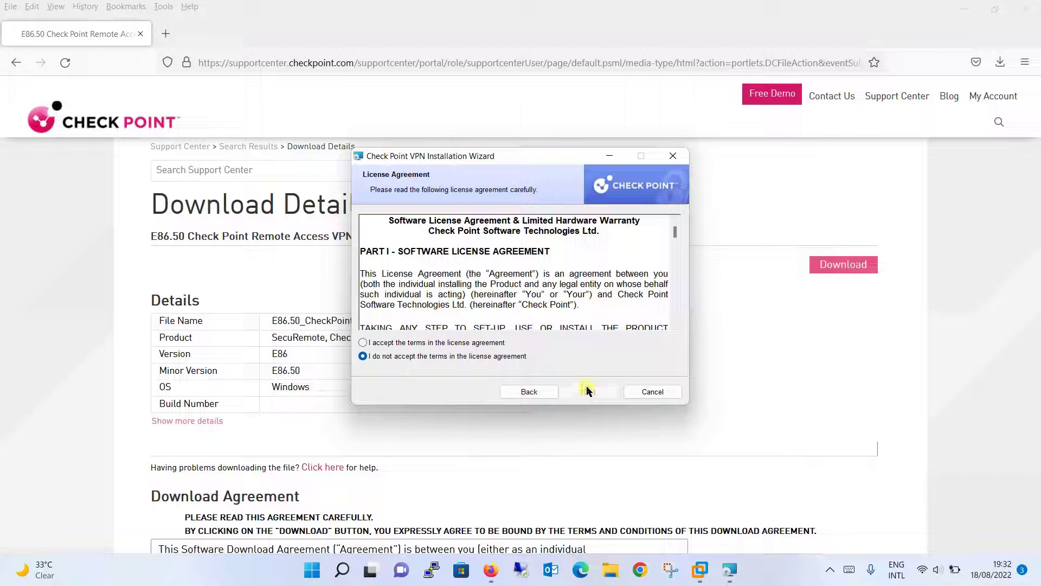
{"action": "left_click", "coordinate": [484, 344]}
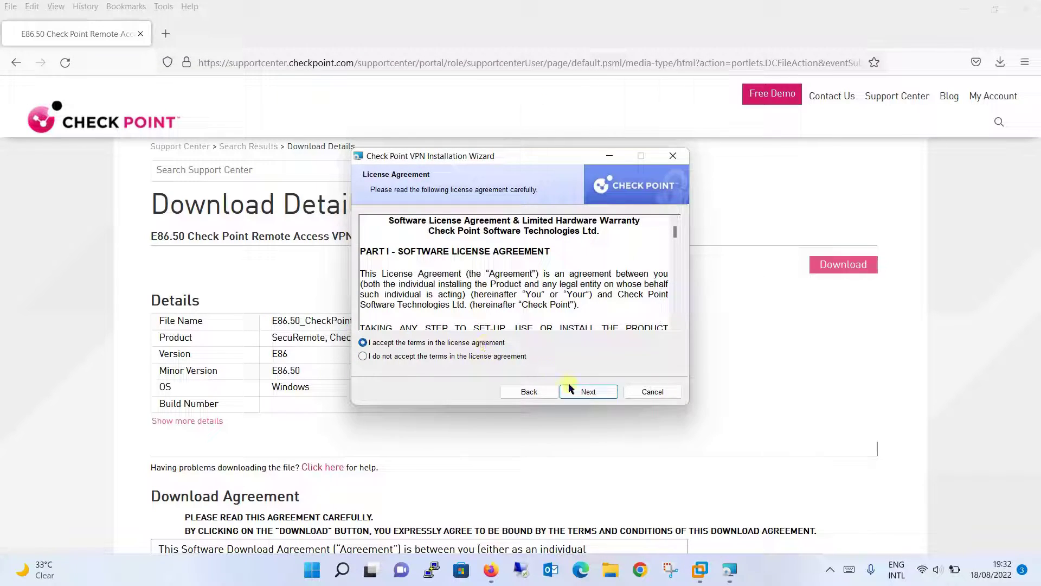
{"action": "left_click", "coordinate": [588, 392]}
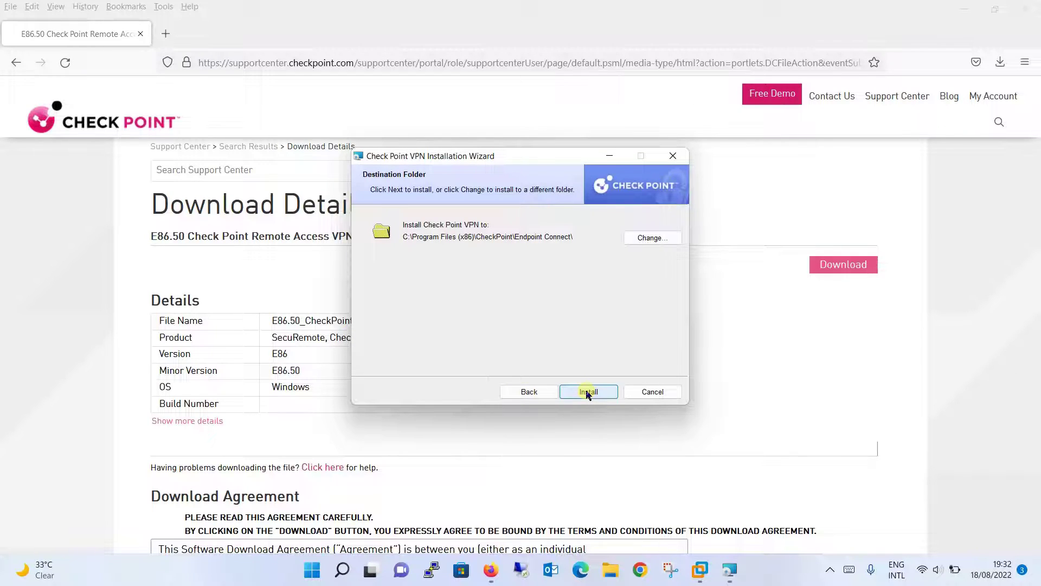
{"action": "left_click", "coordinate": [587, 392]}
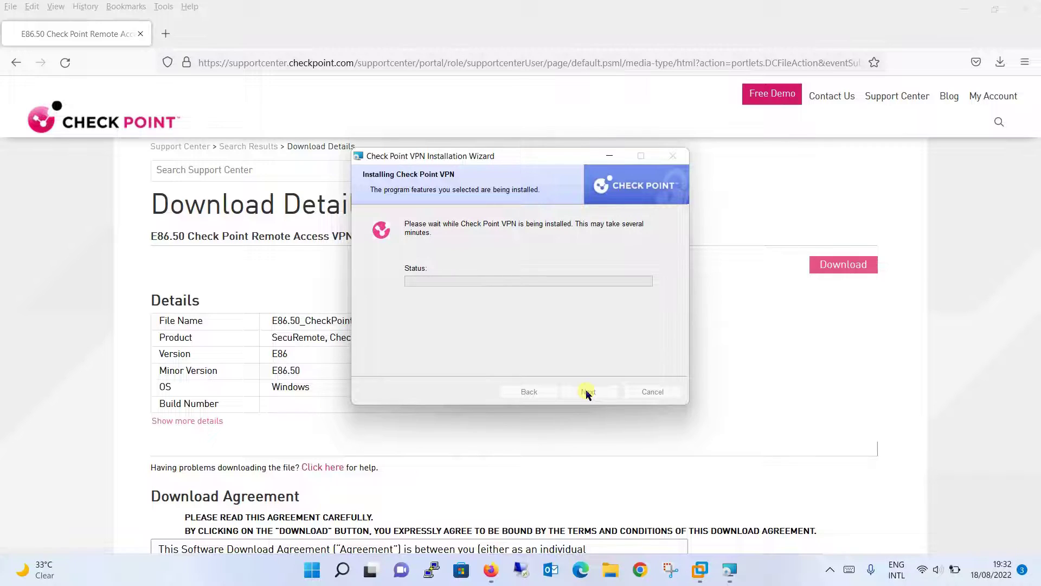
{"action": "left_click", "coordinate": [143, 34]}
Close the browser and let the Check Point VPN installation run to completion
{"action": "left_click", "coordinate": [143, 34]}
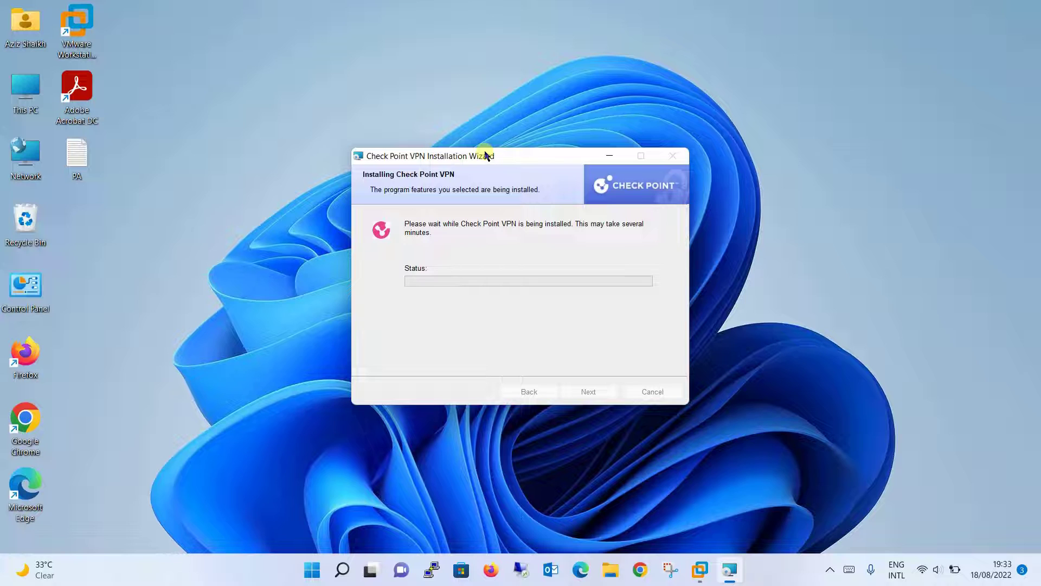
{"action": "left_click_drag", "start_coordinate": [486, 156], "coordinate": [261, 86]}
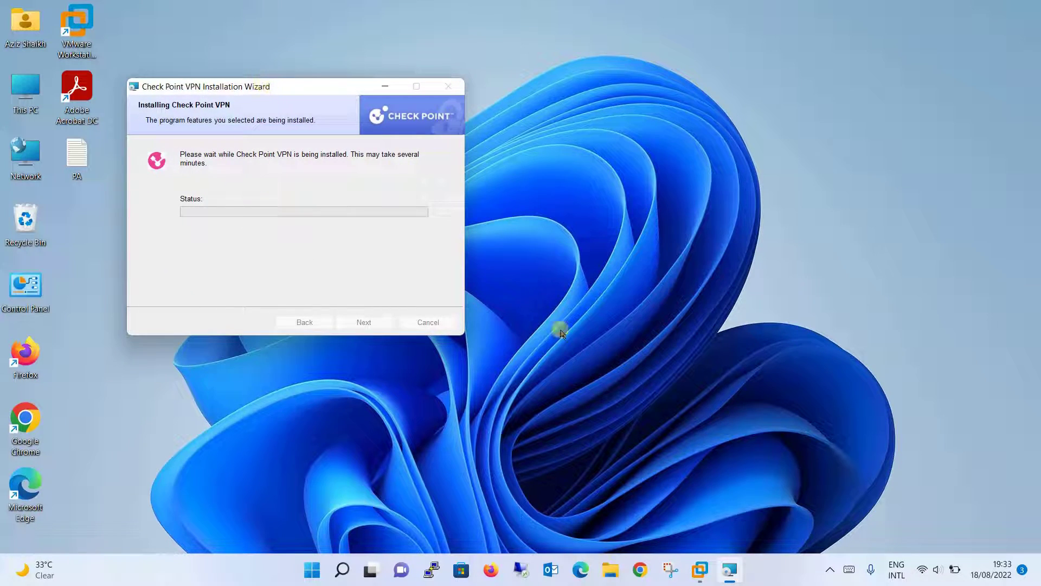
{"action": "left_click", "coordinate": [597, 385]}
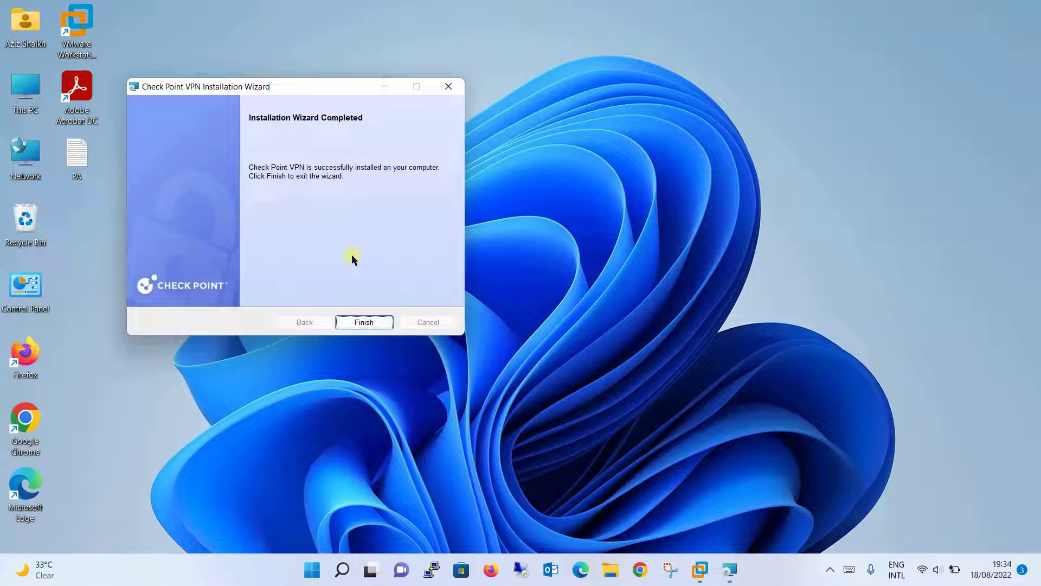
Close the finished wizard and open VPN Options from the Check Point tray icon
{"action": "left_click", "coordinate": [367, 324]}
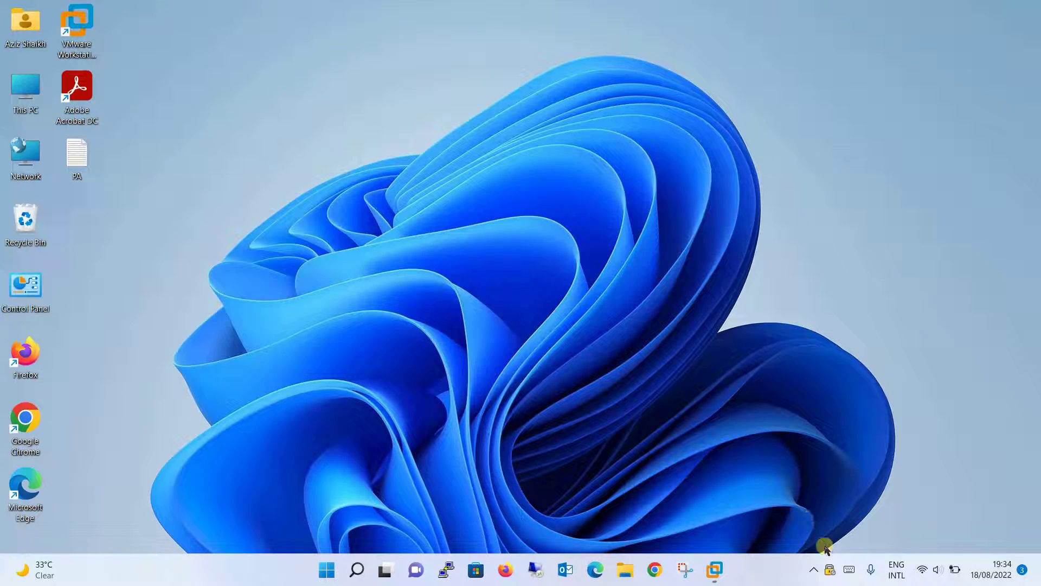
{"action": "mouse_move", "coordinate": [830, 569]}
{"action": "left_click_drag", "start_coordinate": [831, 569], "coordinate": [790, 477]}
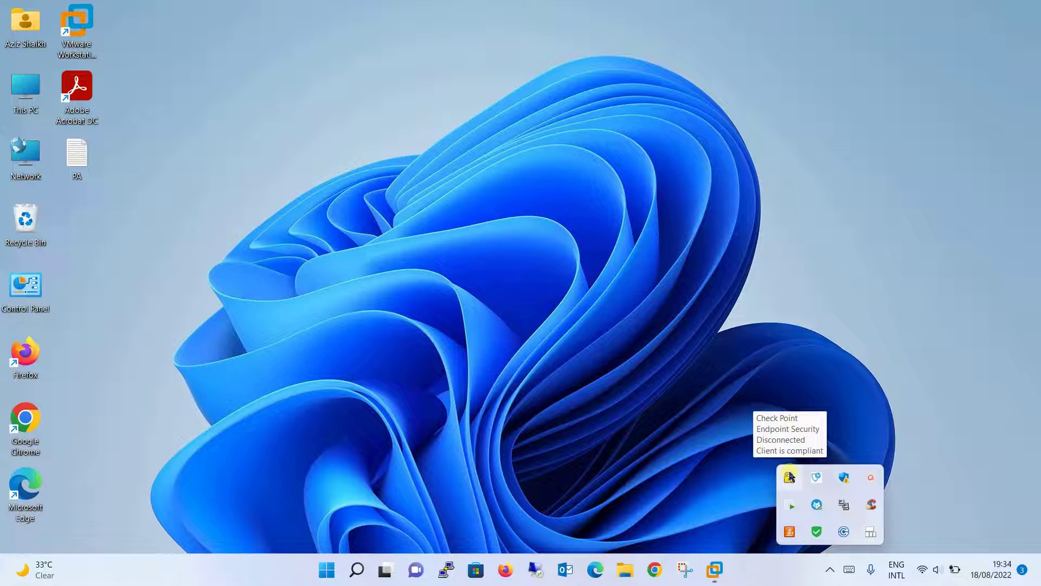
{"action": "right_click", "coordinate": [789, 477]}
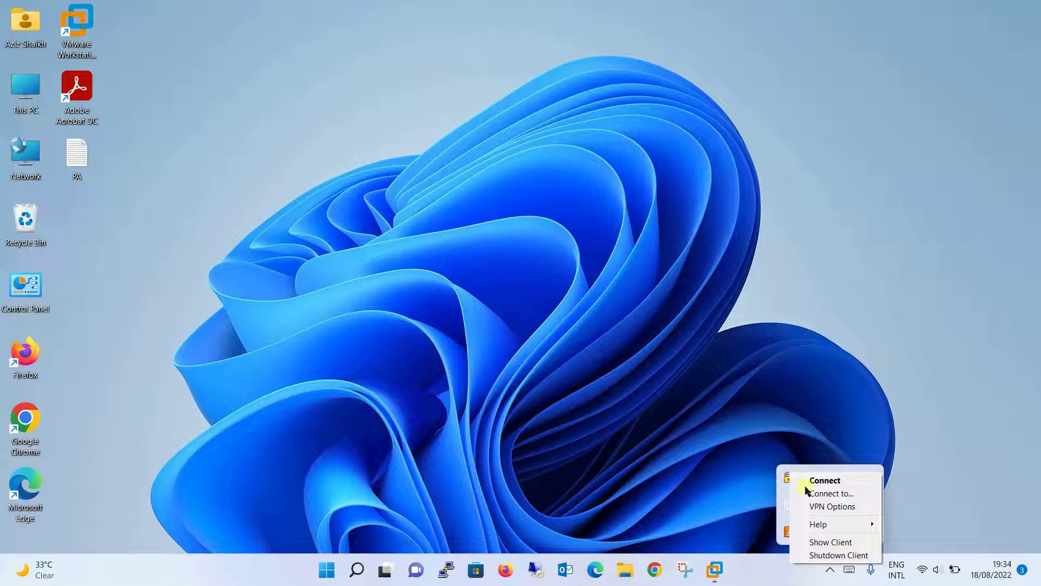
{"action": "left_click", "coordinate": [790, 480]}
{"action": "right_click", "coordinate": [790, 480]}
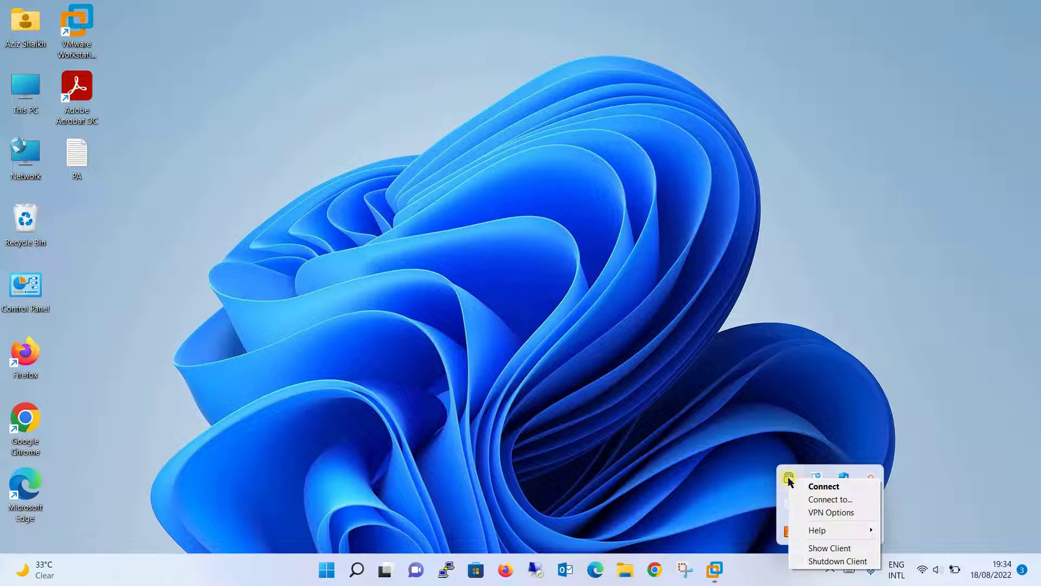
{"action": "left_click", "coordinate": [813, 513]}
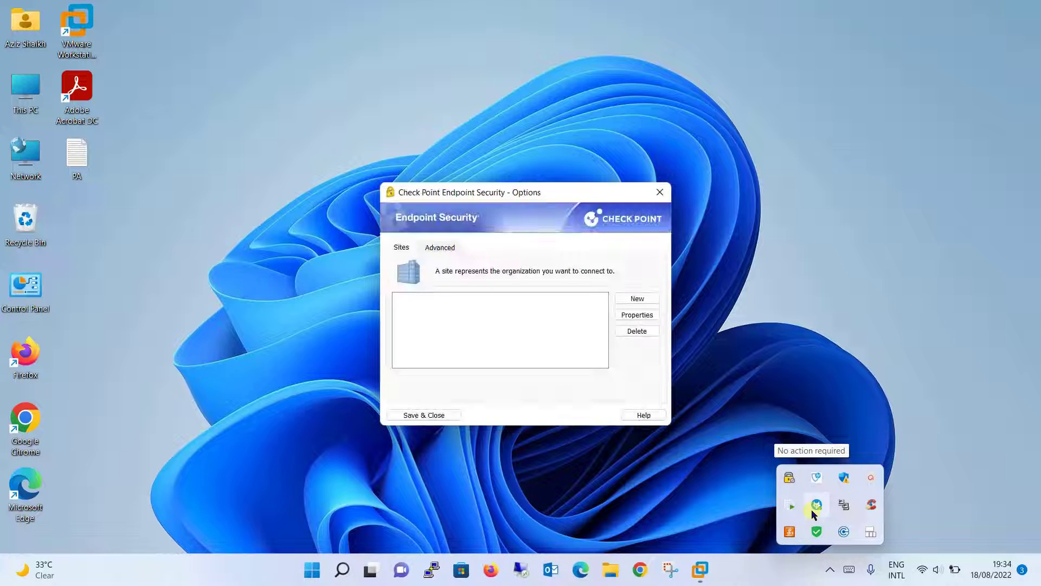
Add a new site for server 192.168.0.200 with the custom display name LAB VPN
{"action": "left_click", "coordinate": [643, 299]}
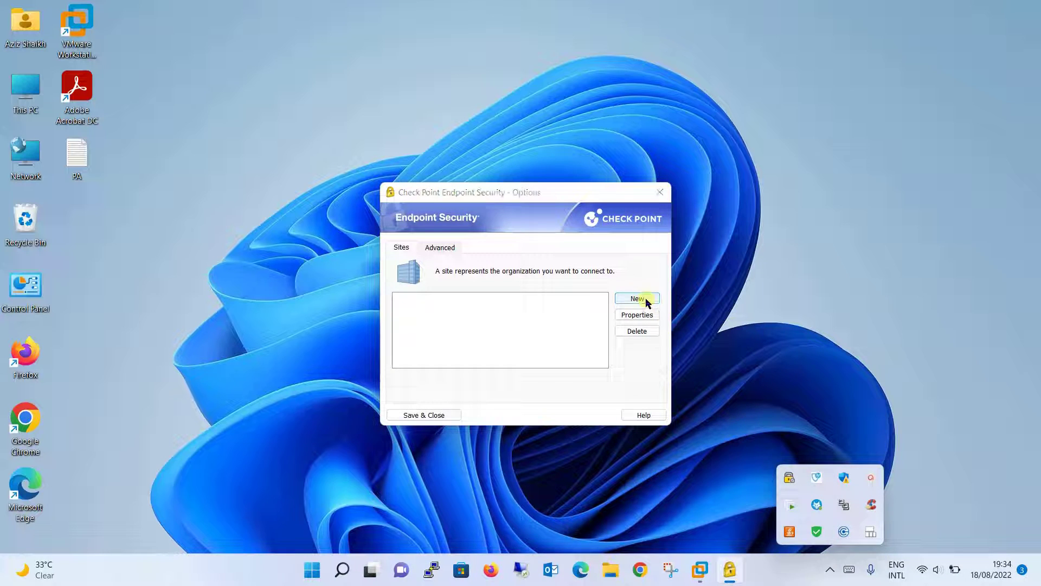
{"action": "left_click", "coordinate": [475, 399]}
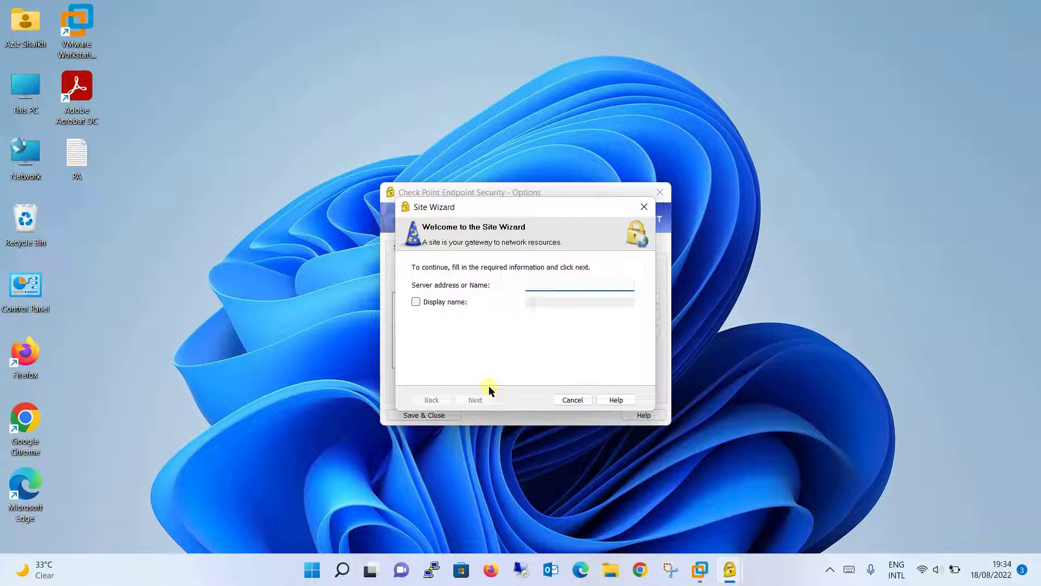
{"action": "type", "text": "192.168.0.200"}
{"action": "left_click", "coordinate": [416, 301]}
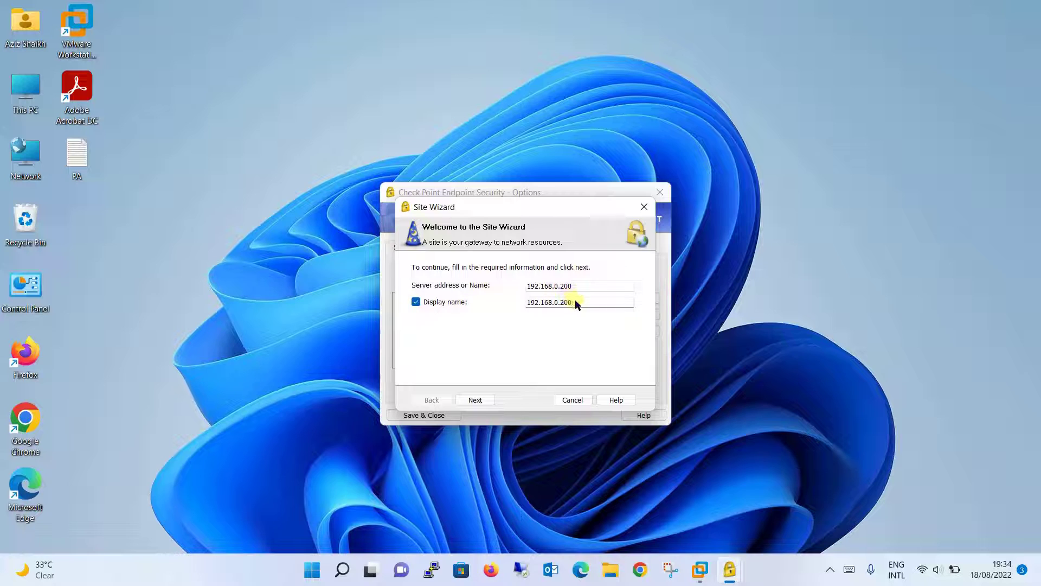
{"action": "left_click_drag", "start_coordinate": [574, 302], "coordinate": [532, 302]}
{"action": "left_click_drag", "start_coordinate": [526, 302], "coordinate": [582, 302]}
{"action": "type", "text": "LAB VPN"}
{"action": "left_click", "coordinate": [475, 399]}
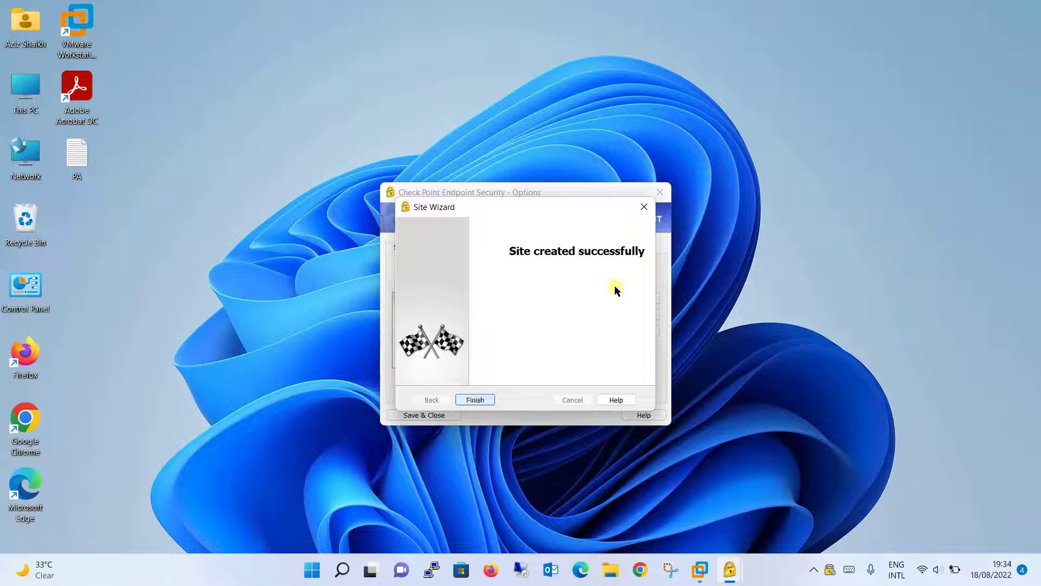
Finish the LAB VPN site and connect to it with the admin username and password
{"action": "left_click", "coordinate": [470, 400]}
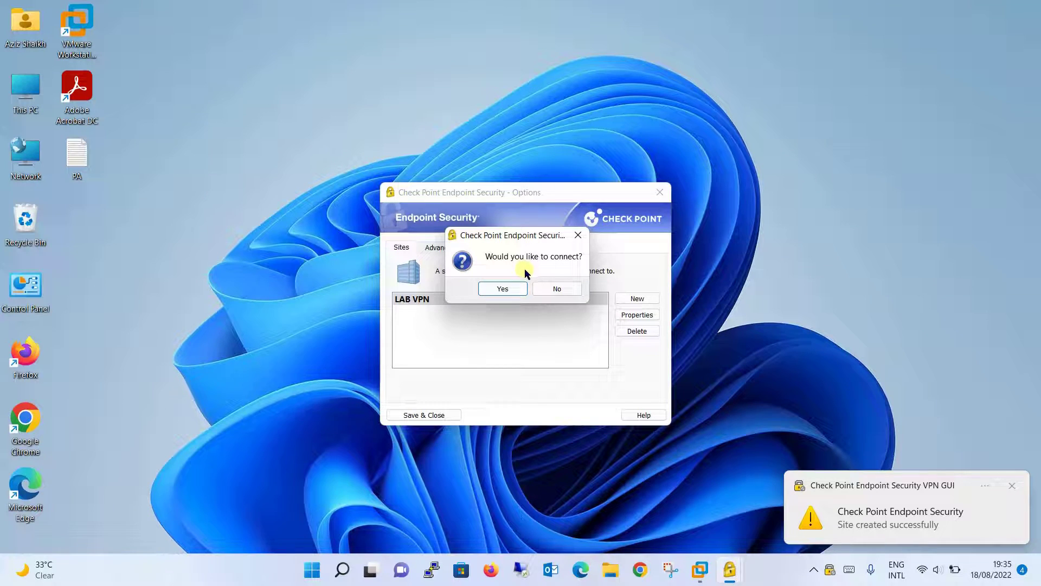
{"action": "left_click", "coordinate": [502, 289]}
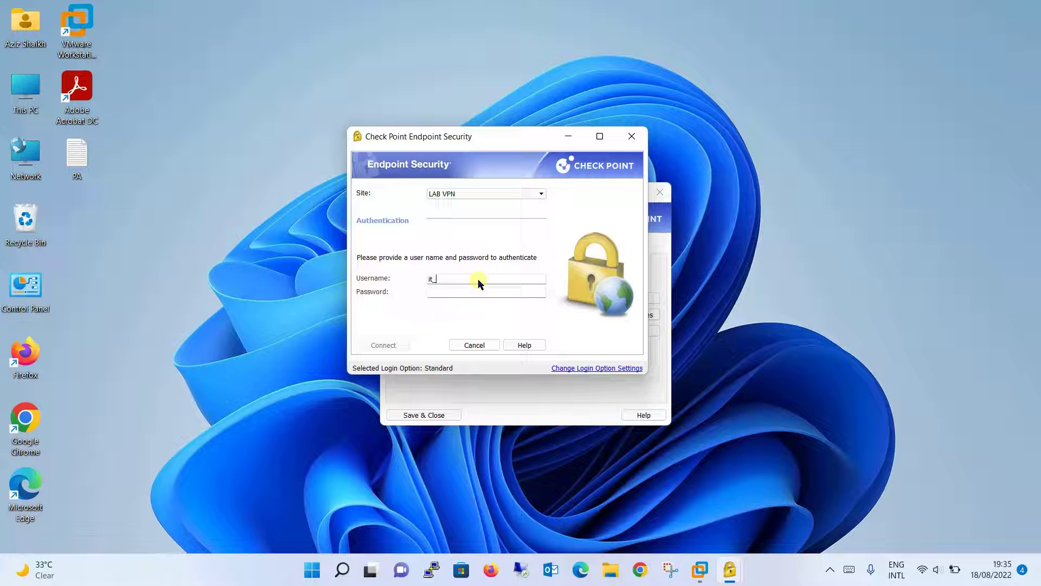
{"action": "type", "text": "it_admin"}
{"action": "key", "text": "Tab"}
{"action": "type", "text": "••••••"}
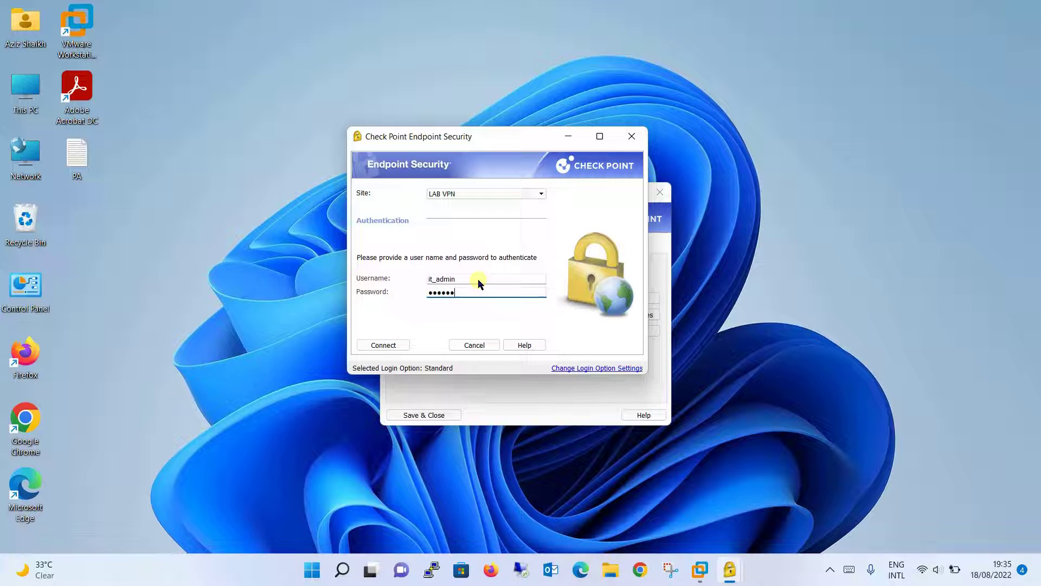
{"action": "key", "text": "ctrl+a"}
{"action": "type", "text": "••••••••"}
{"action": "left_click", "coordinate": [393, 344]}
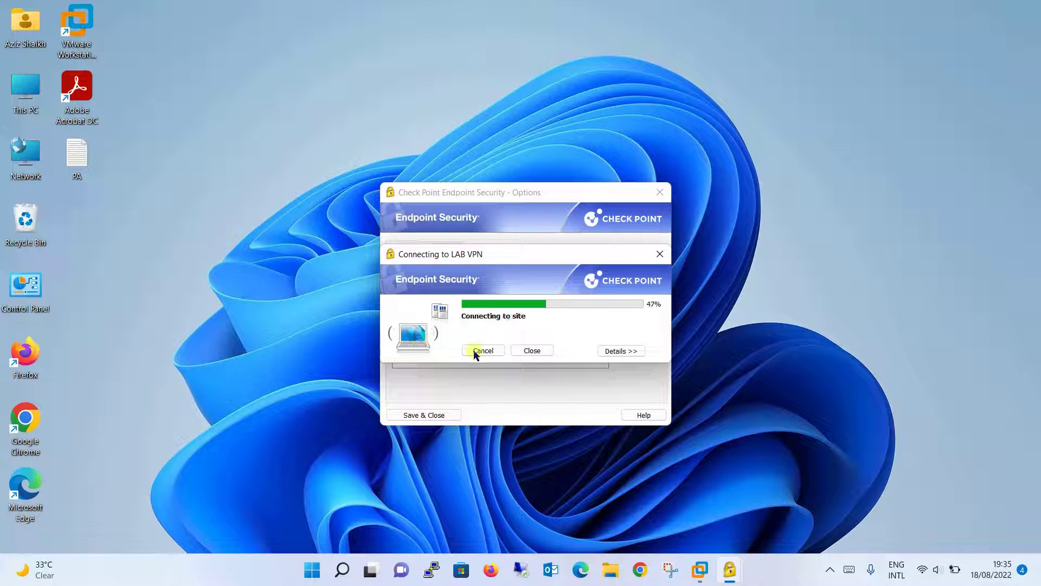
{"action": "mouse_move", "coordinate": [701, 579]}
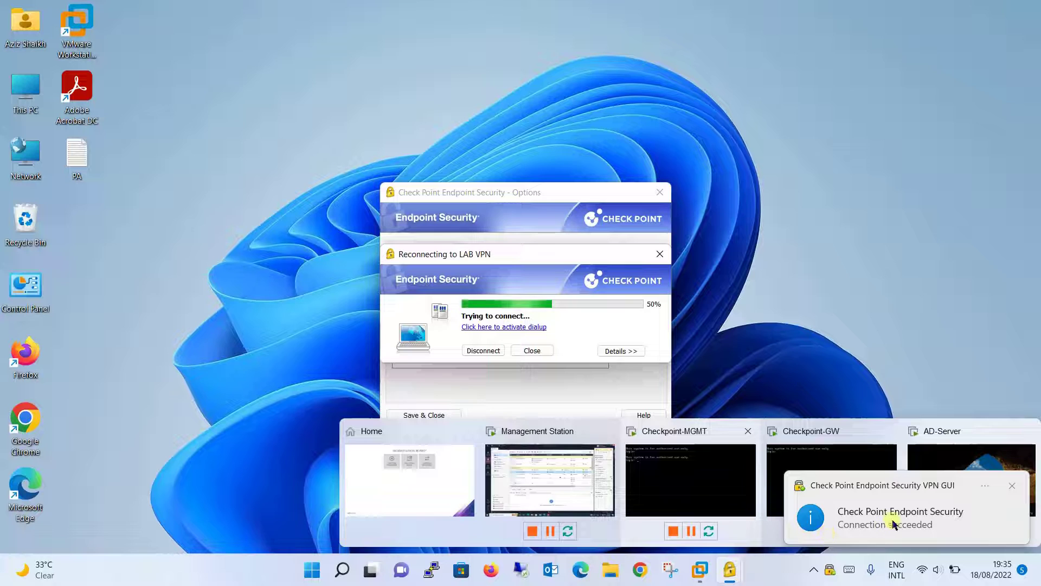
{"action": "left_click", "coordinate": [894, 522]}
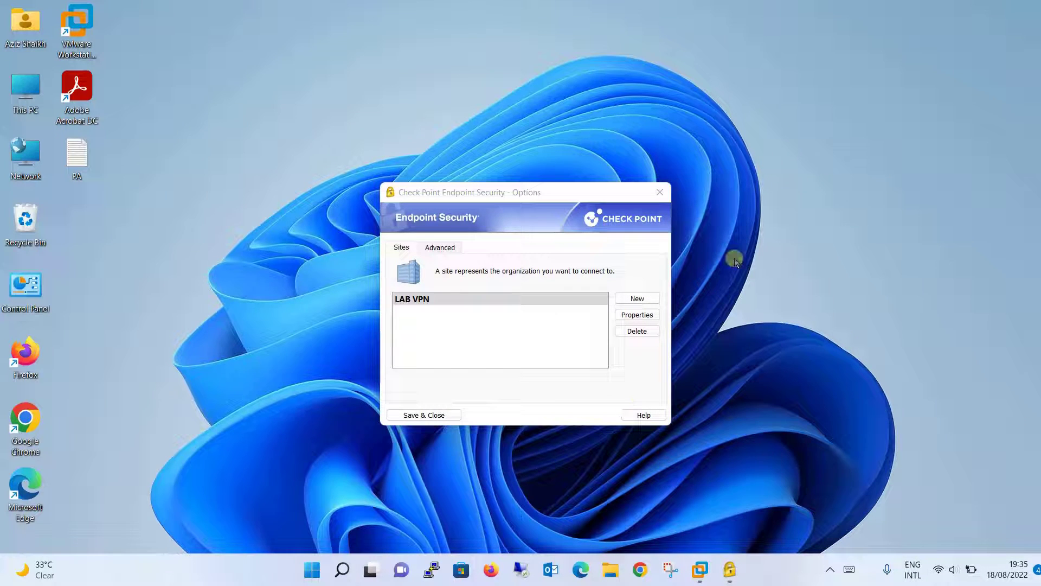
Close Options, reconnect to LAB VPN from the tray, and close the window once it succeeds
{"action": "left_click", "coordinate": [661, 196]}
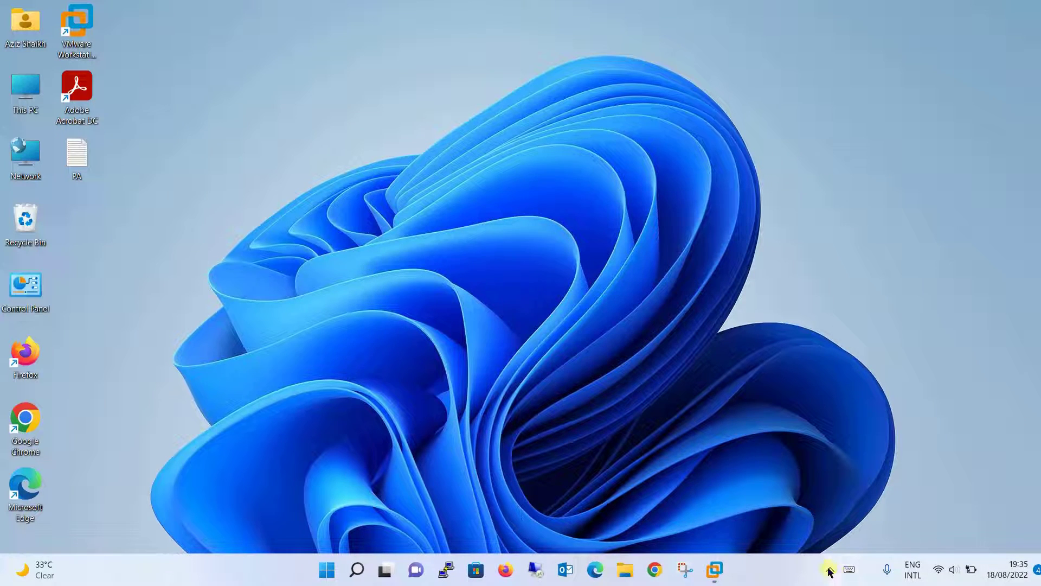
{"action": "left_click", "coordinate": [830, 569]}
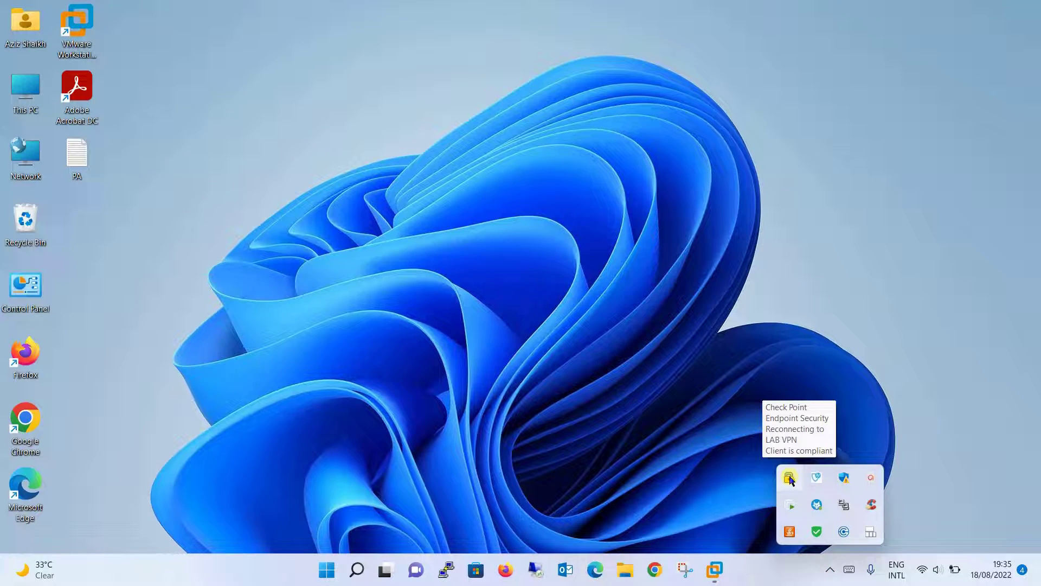
{"action": "left_click", "coordinate": [790, 479]}
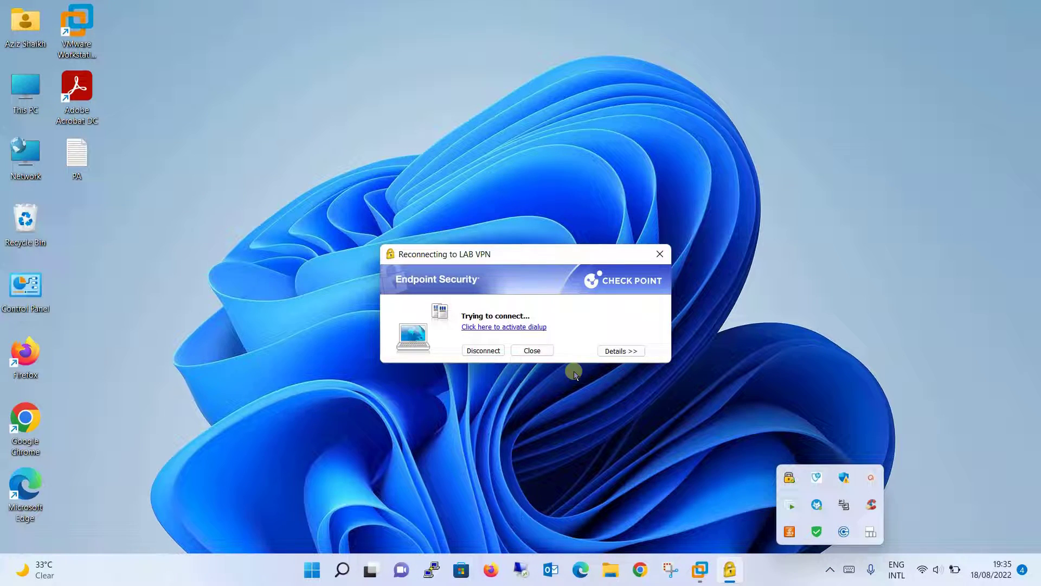
{"action": "left_click", "coordinate": [746, 341]}
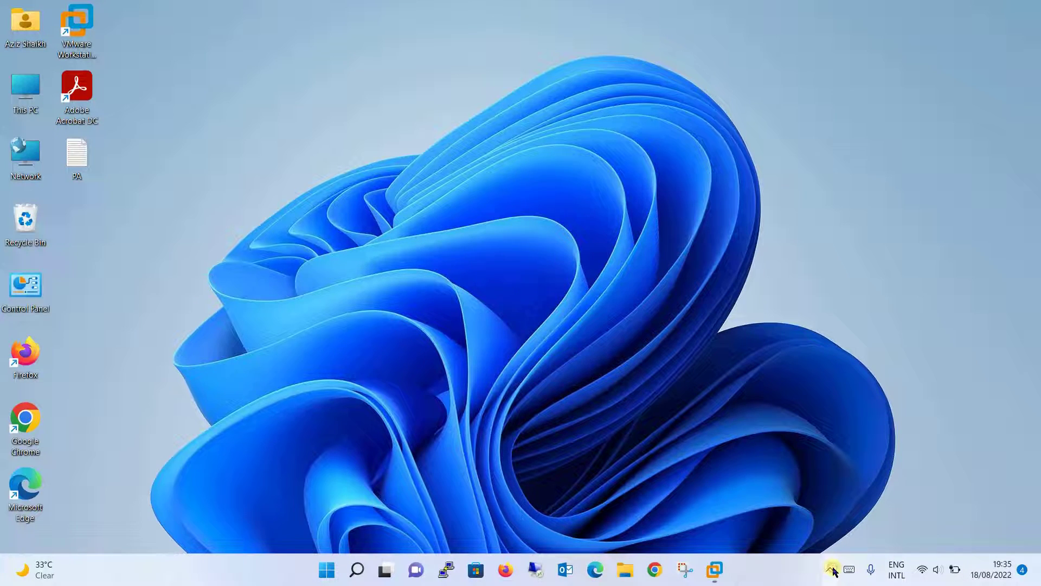
{"action": "left_click", "coordinate": [832, 571]}
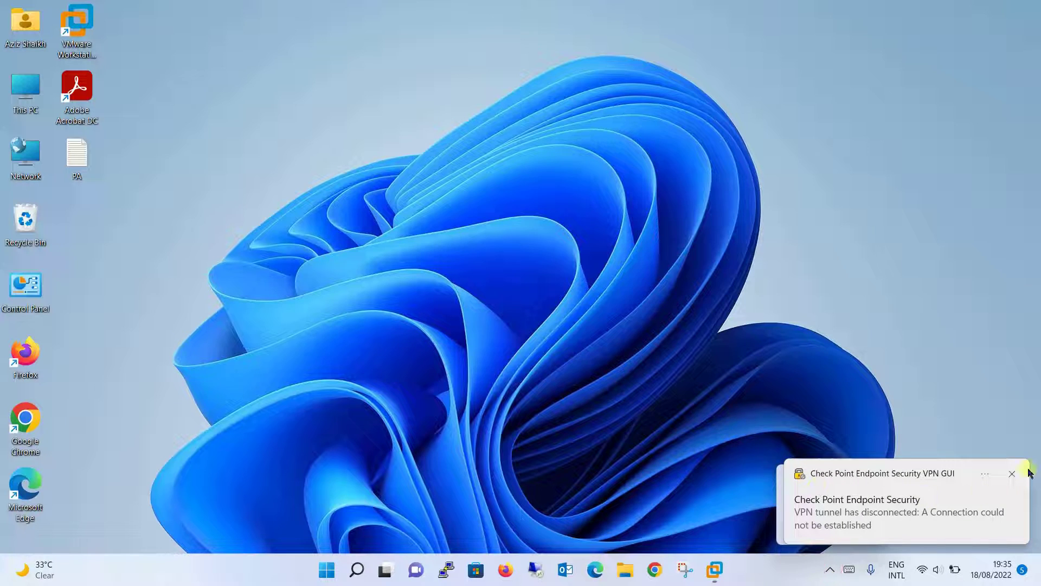
{"action": "left_click", "coordinate": [1013, 472]}
{"action": "left_click", "coordinate": [831, 570]}
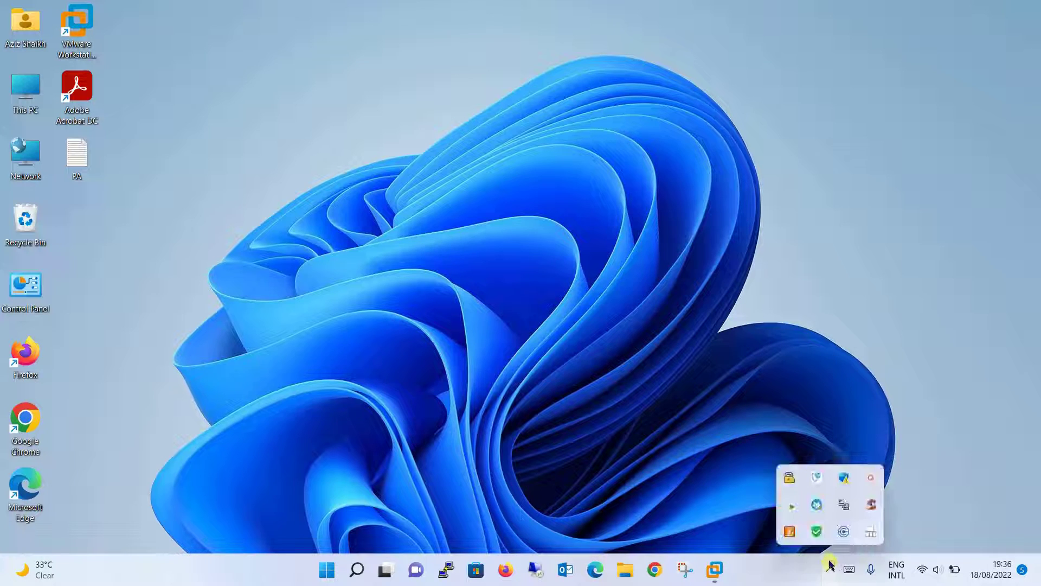
{"action": "left_click", "coordinate": [790, 480]}
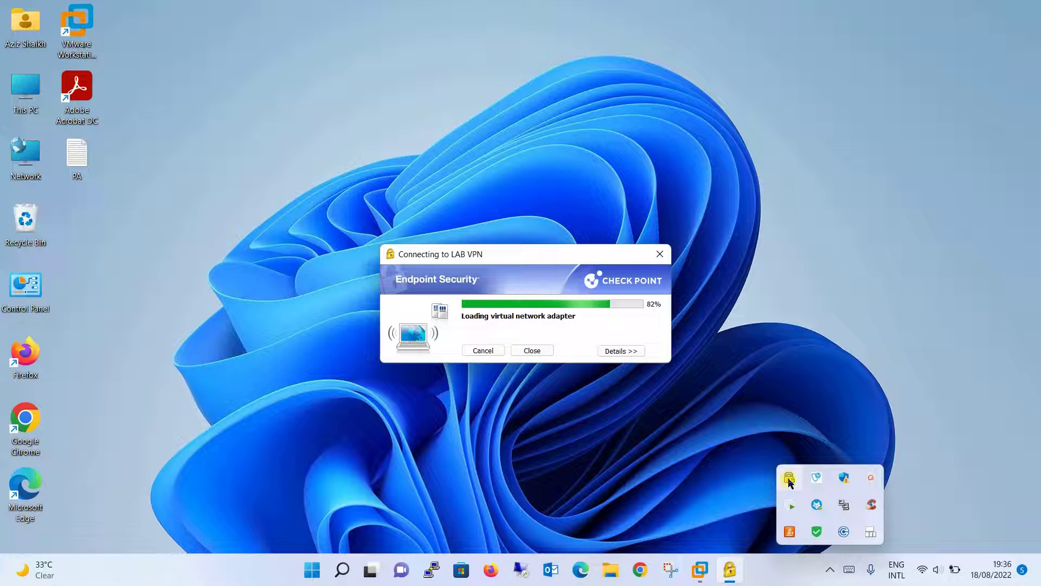
{"action": "left_click", "coordinate": [632, 353]}
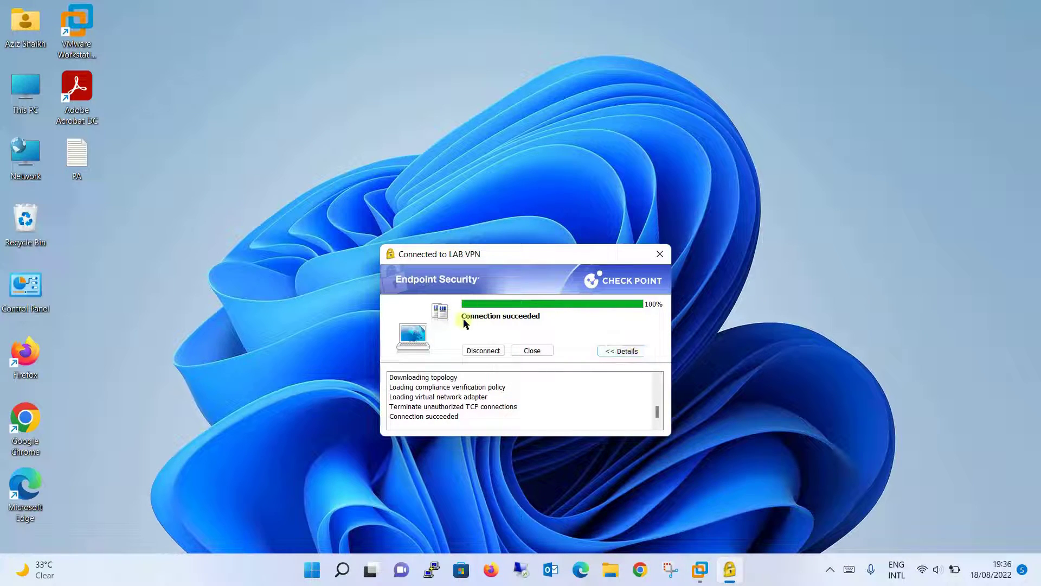
{"action": "left_click", "coordinate": [660, 254]}
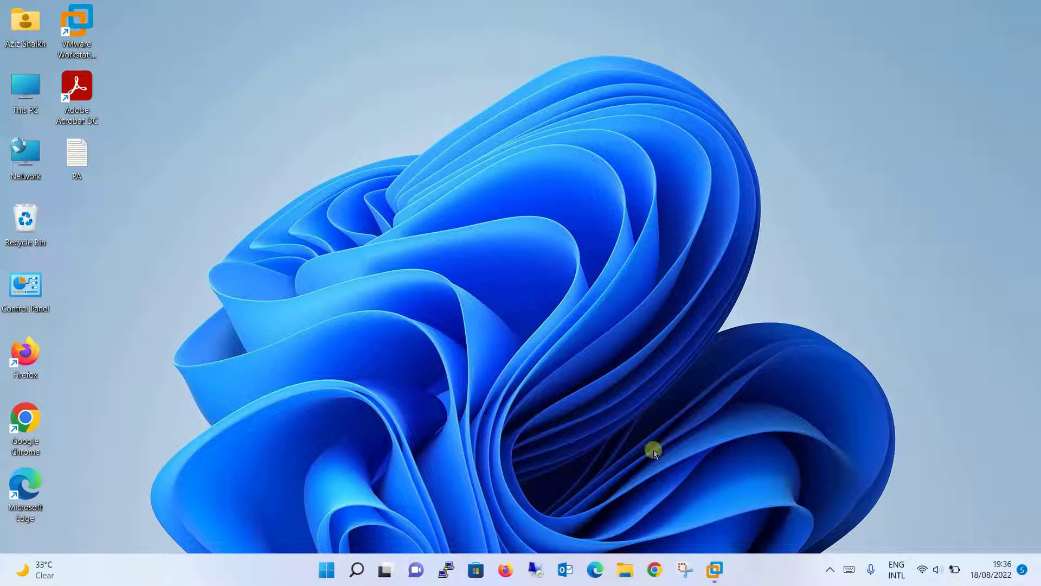
Switch to the Management Station VM and select rule 1, Management Rule, to view its logs
{"action": "left_click", "coordinate": [714, 568]}
{"action": "left_click", "coordinate": [558, 497]}
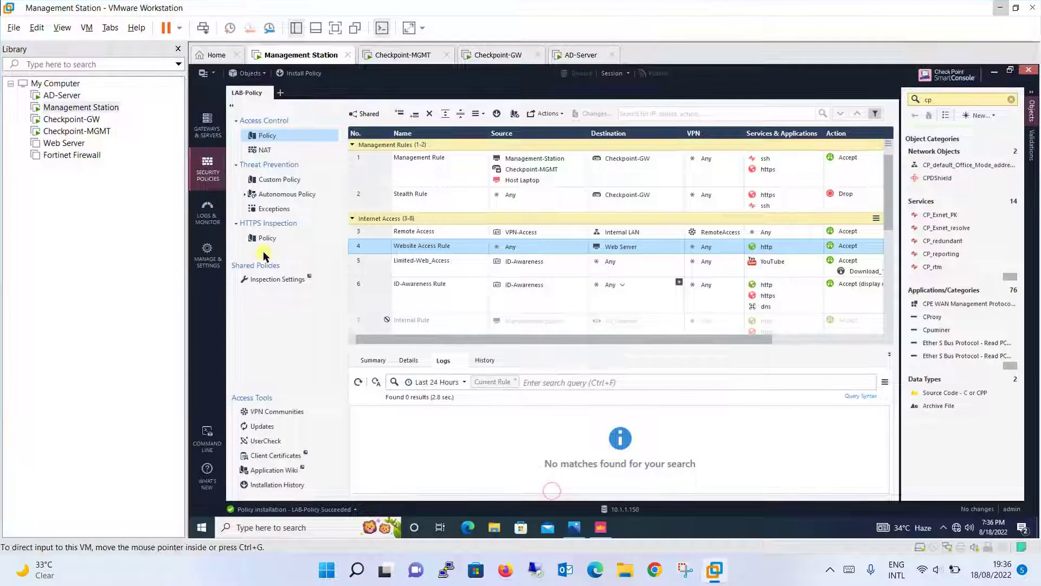
{"action": "left_click", "coordinate": [376, 174]}
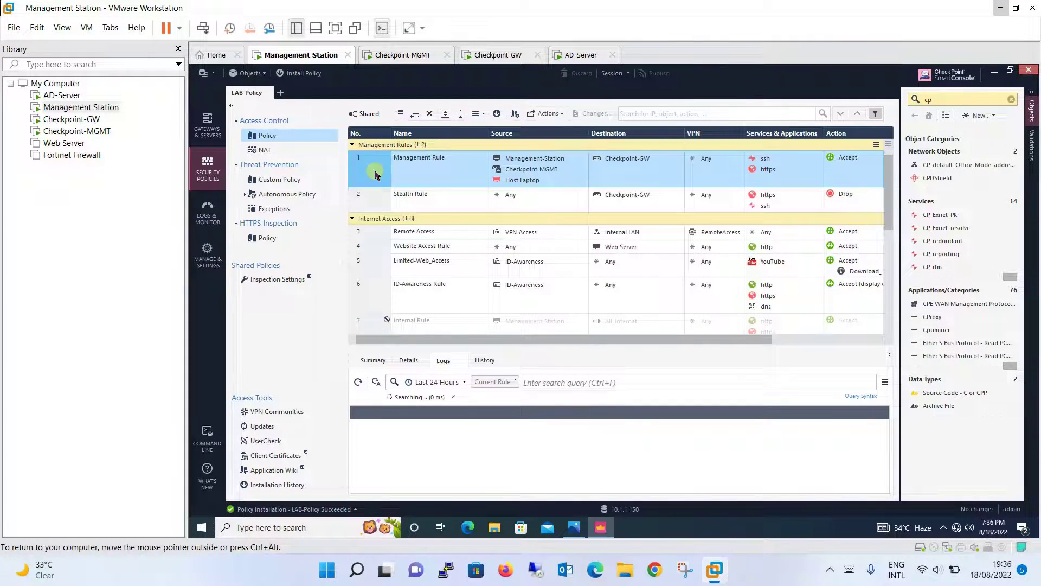